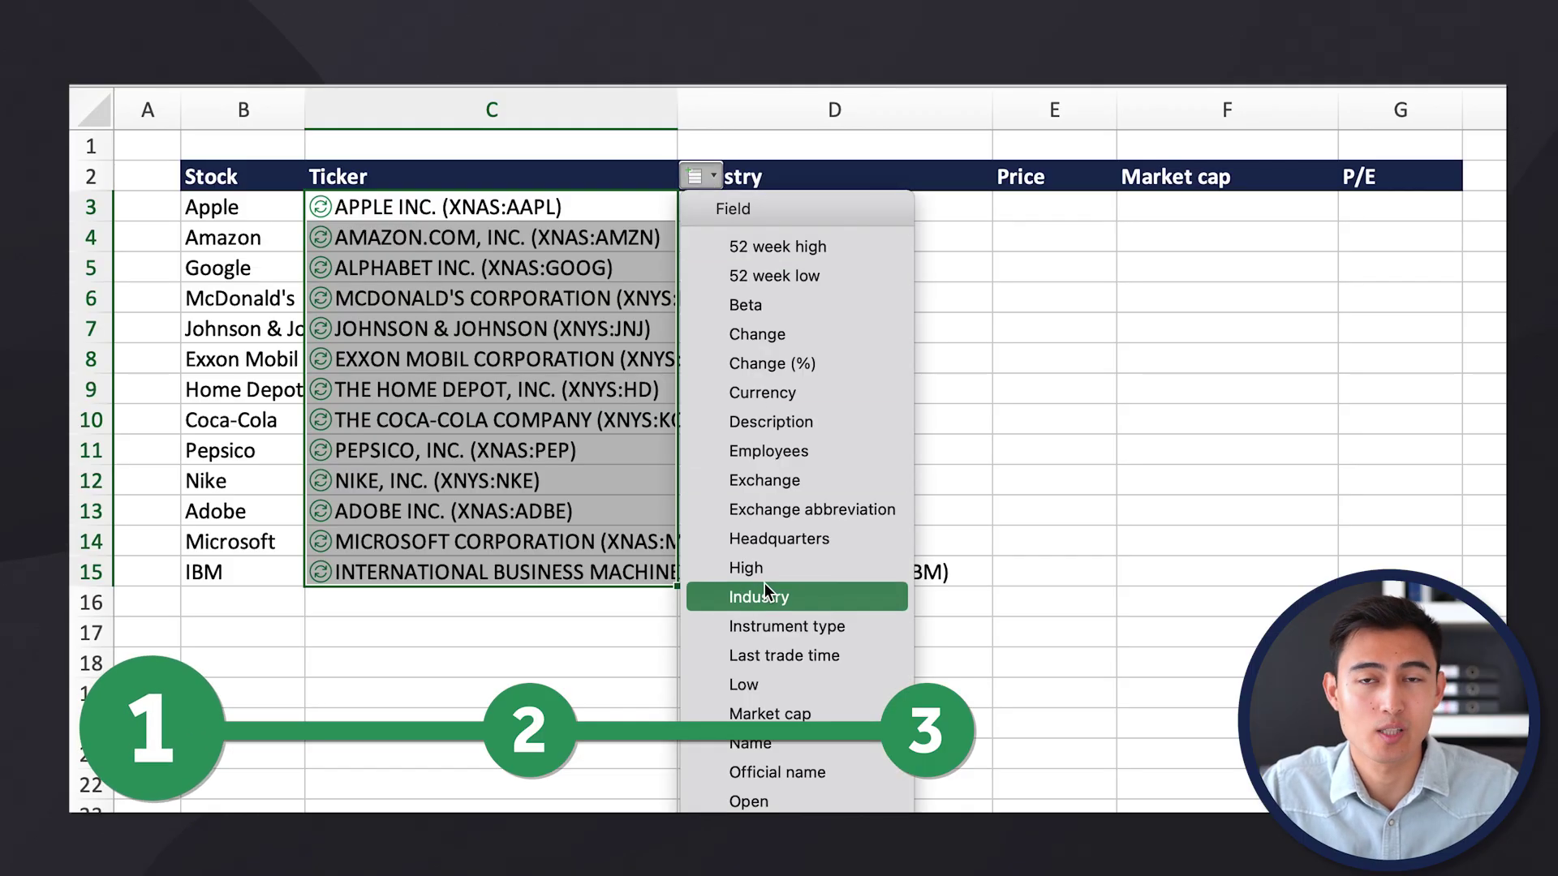
Step: Copy the cost, value and gain formulas down and set the months value to 1
{"action": "left_click", "coordinate": [766, 596]}
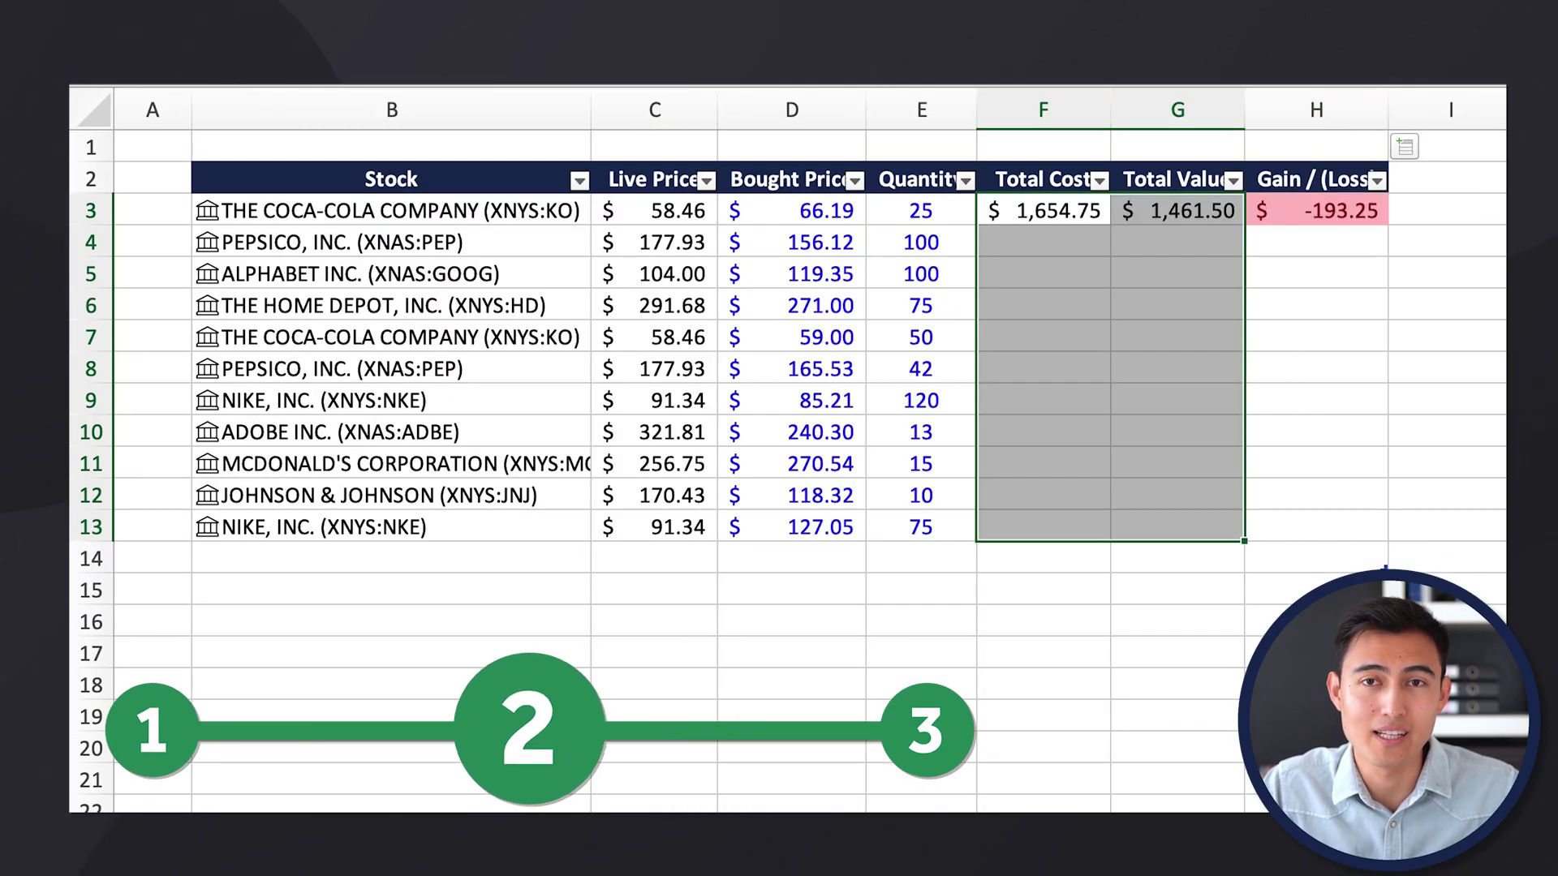
{"action": "key", "text": "shift+Right"}
{"action": "key", "text": "ctrl+d"}
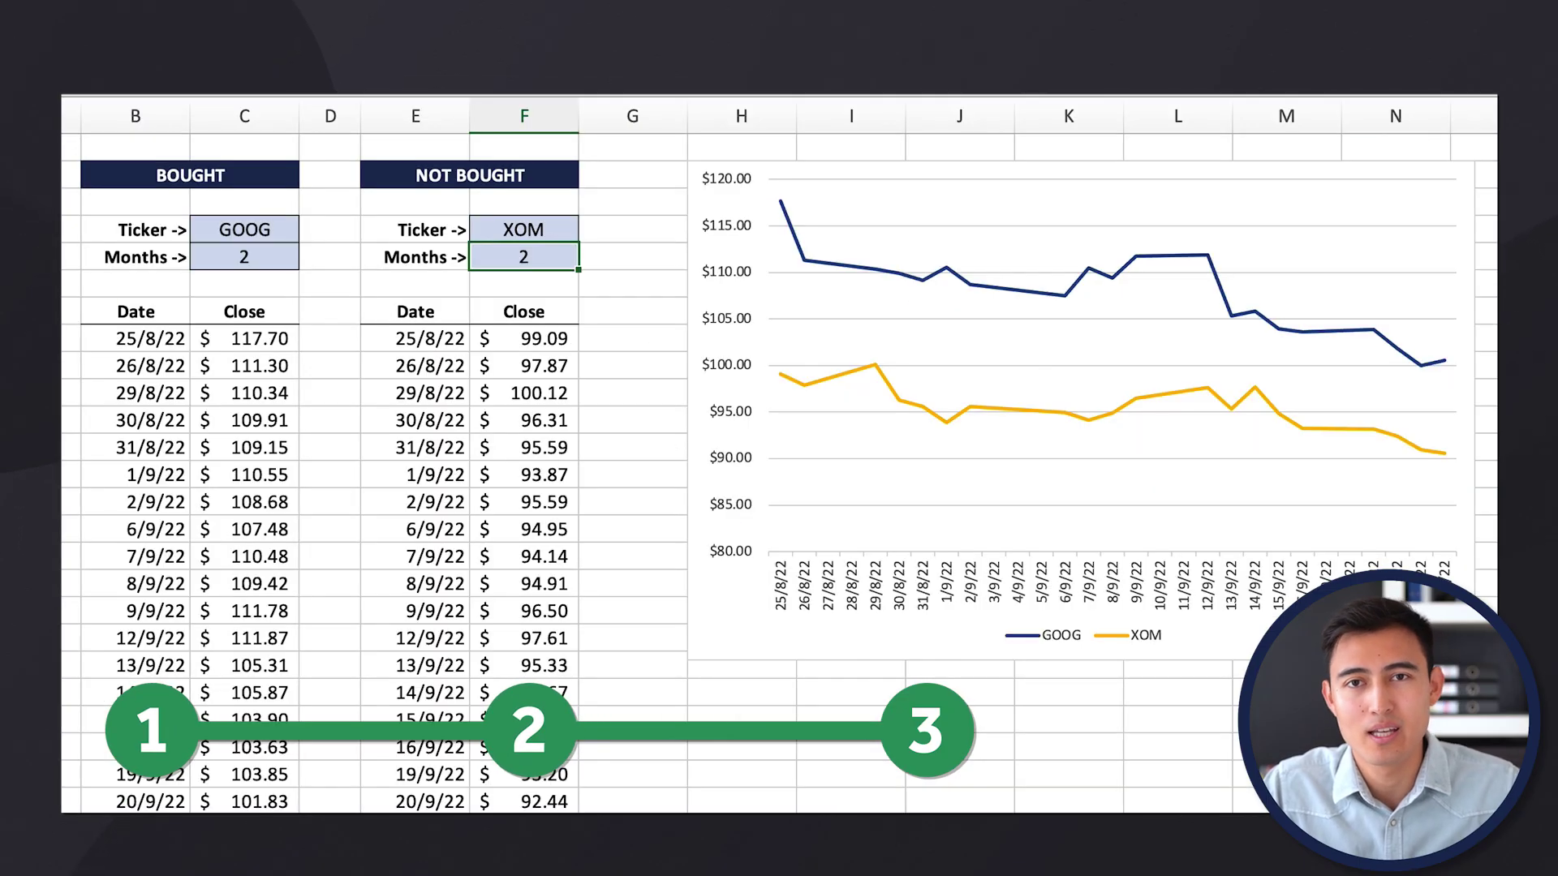
{"action": "type", "text": "1"}
{"action": "key", "text": "Return"}
{"action": "type", "text": "1"}
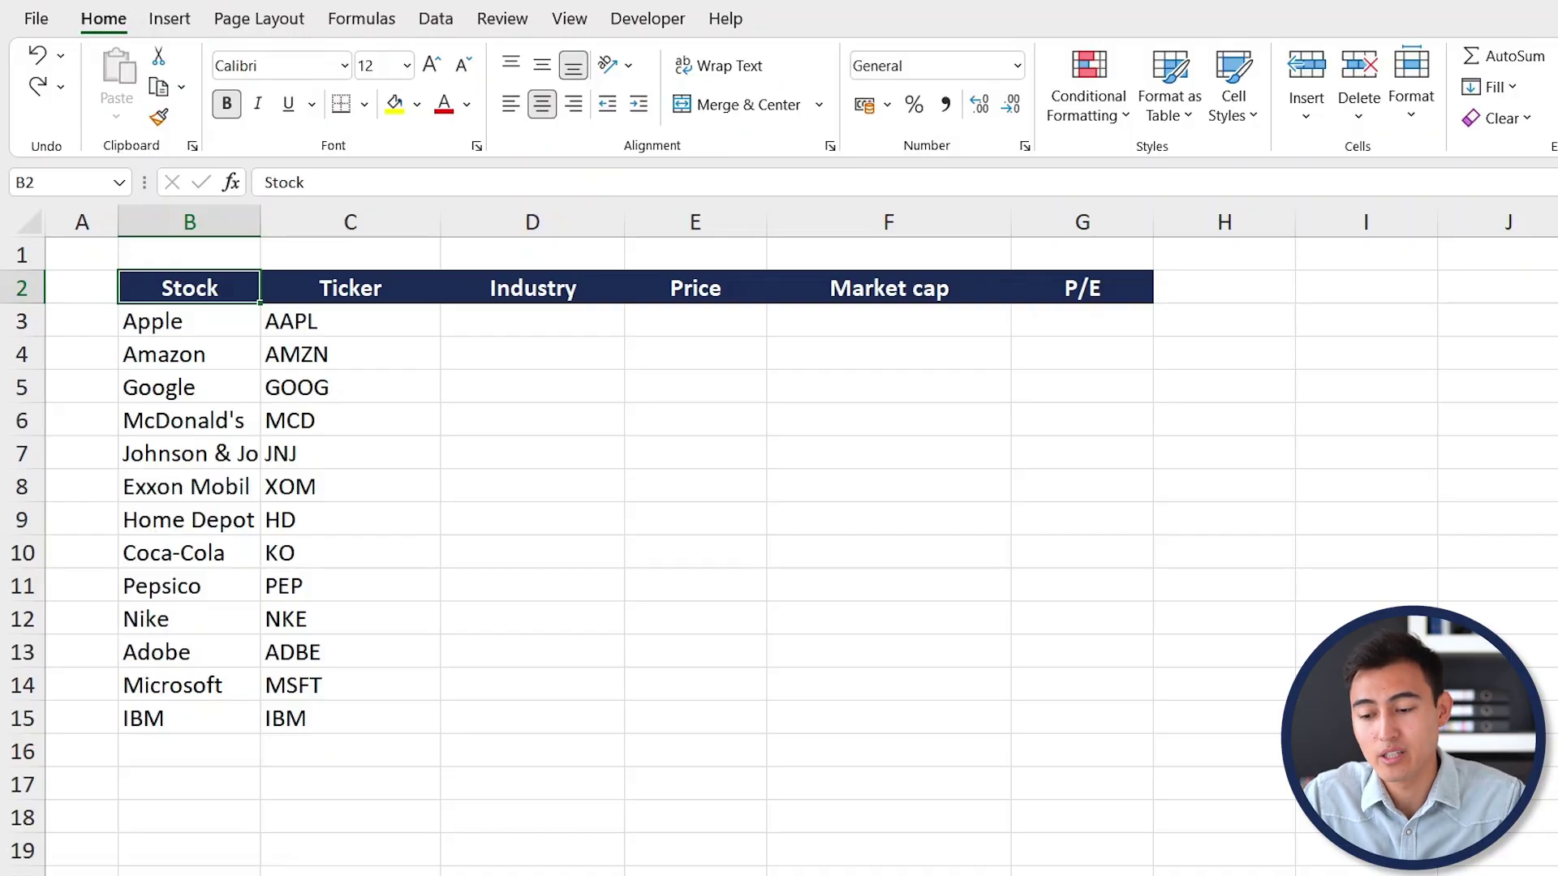
Step: Review the watchlist cells, then select the tickers C3:C15 from AAPL down to IBM
{"action": "left_click", "coordinate": [170, 433]}
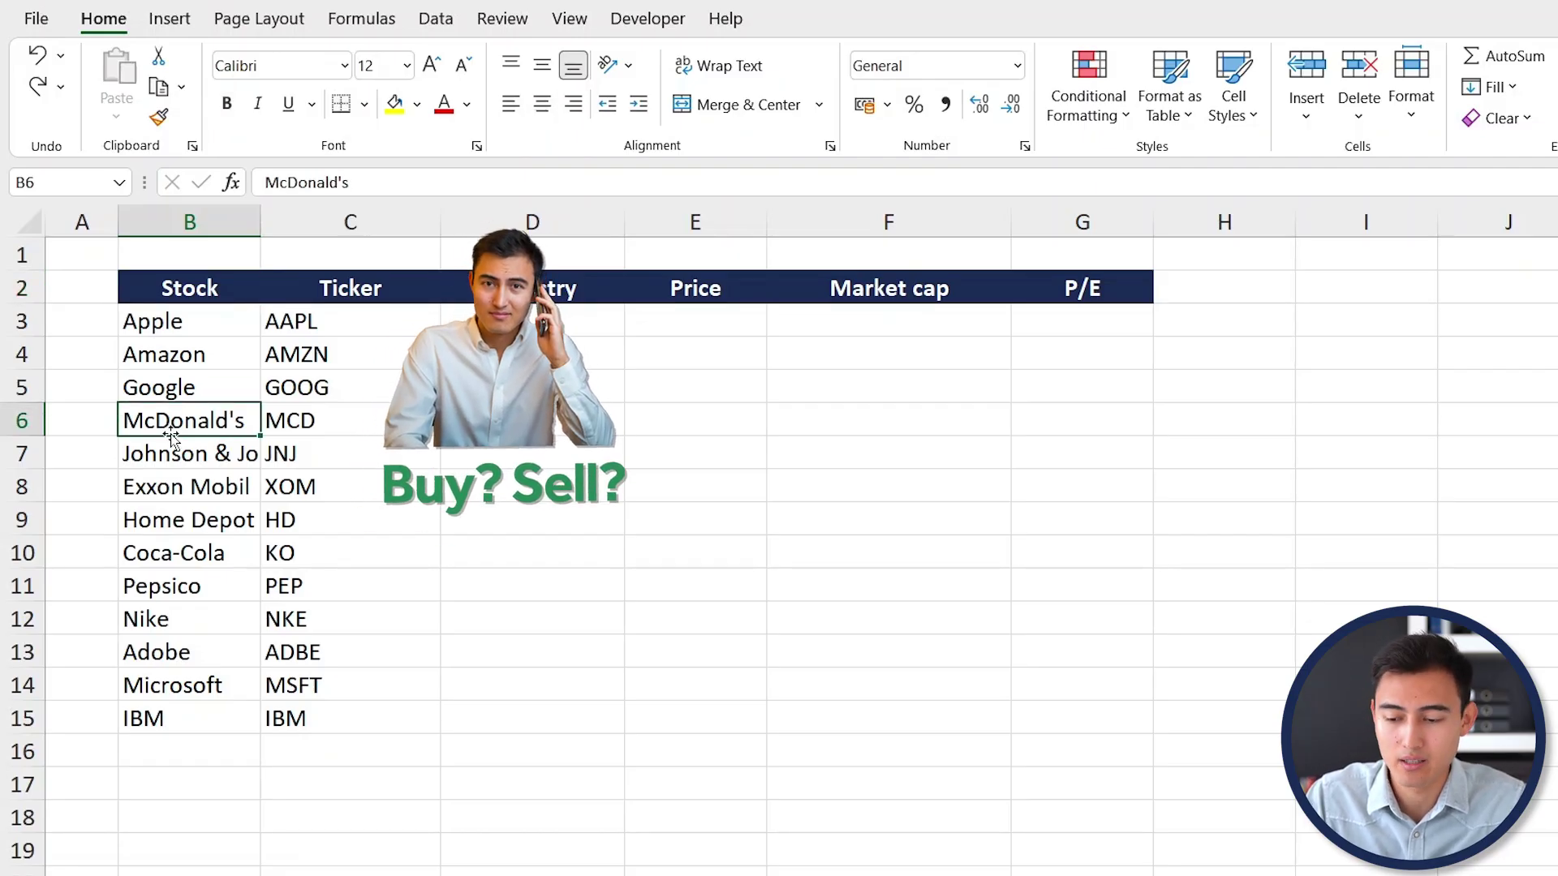
{"action": "left_click", "coordinate": [368, 408]}
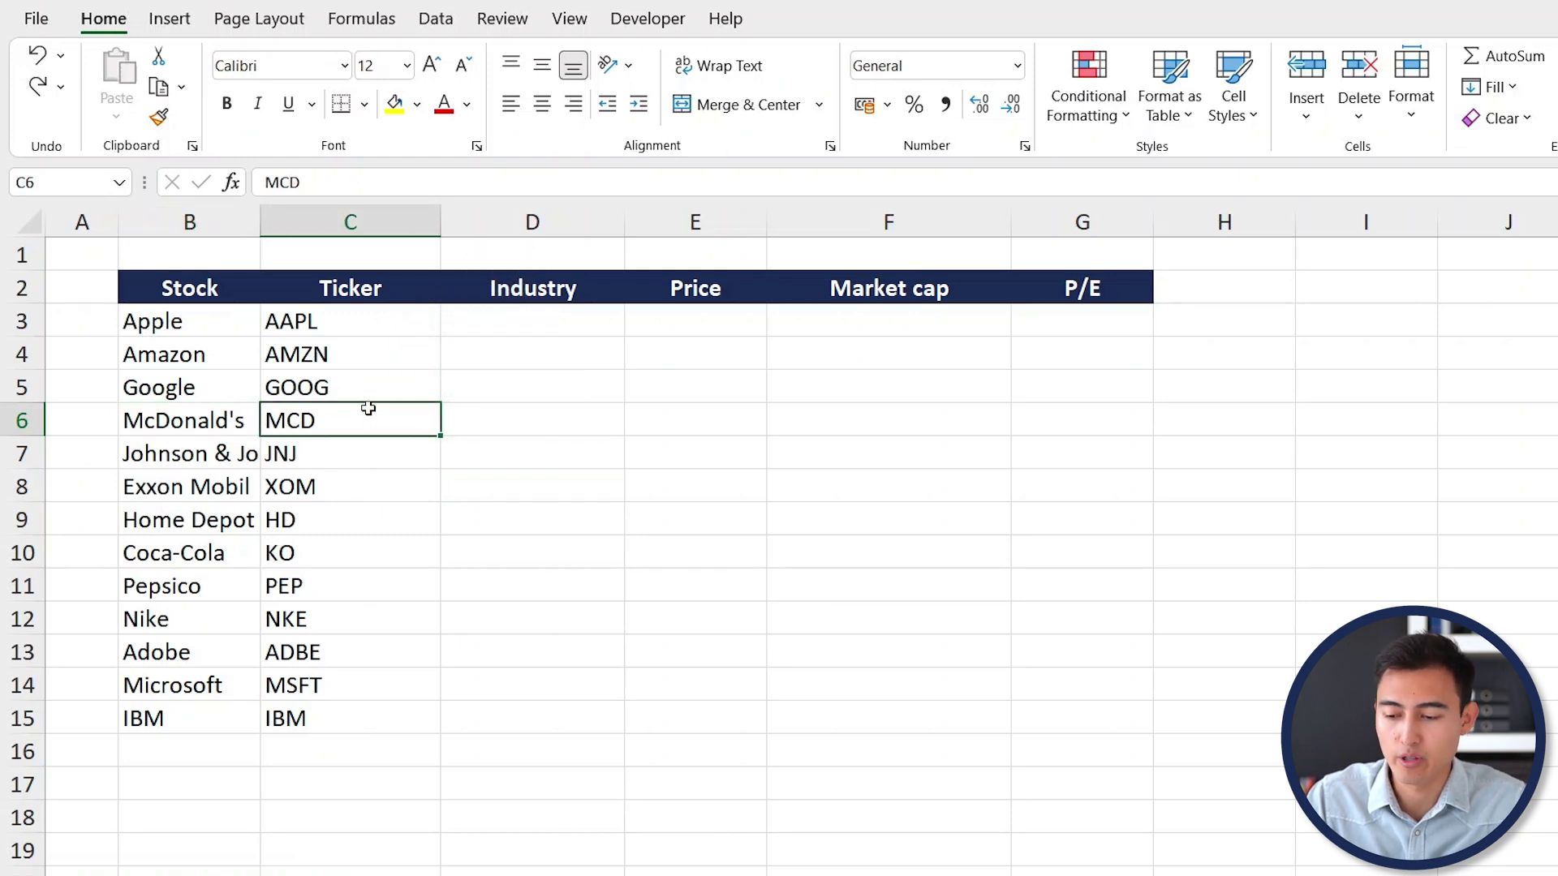
{"action": "left_click", "coordinate": [576, 275]}
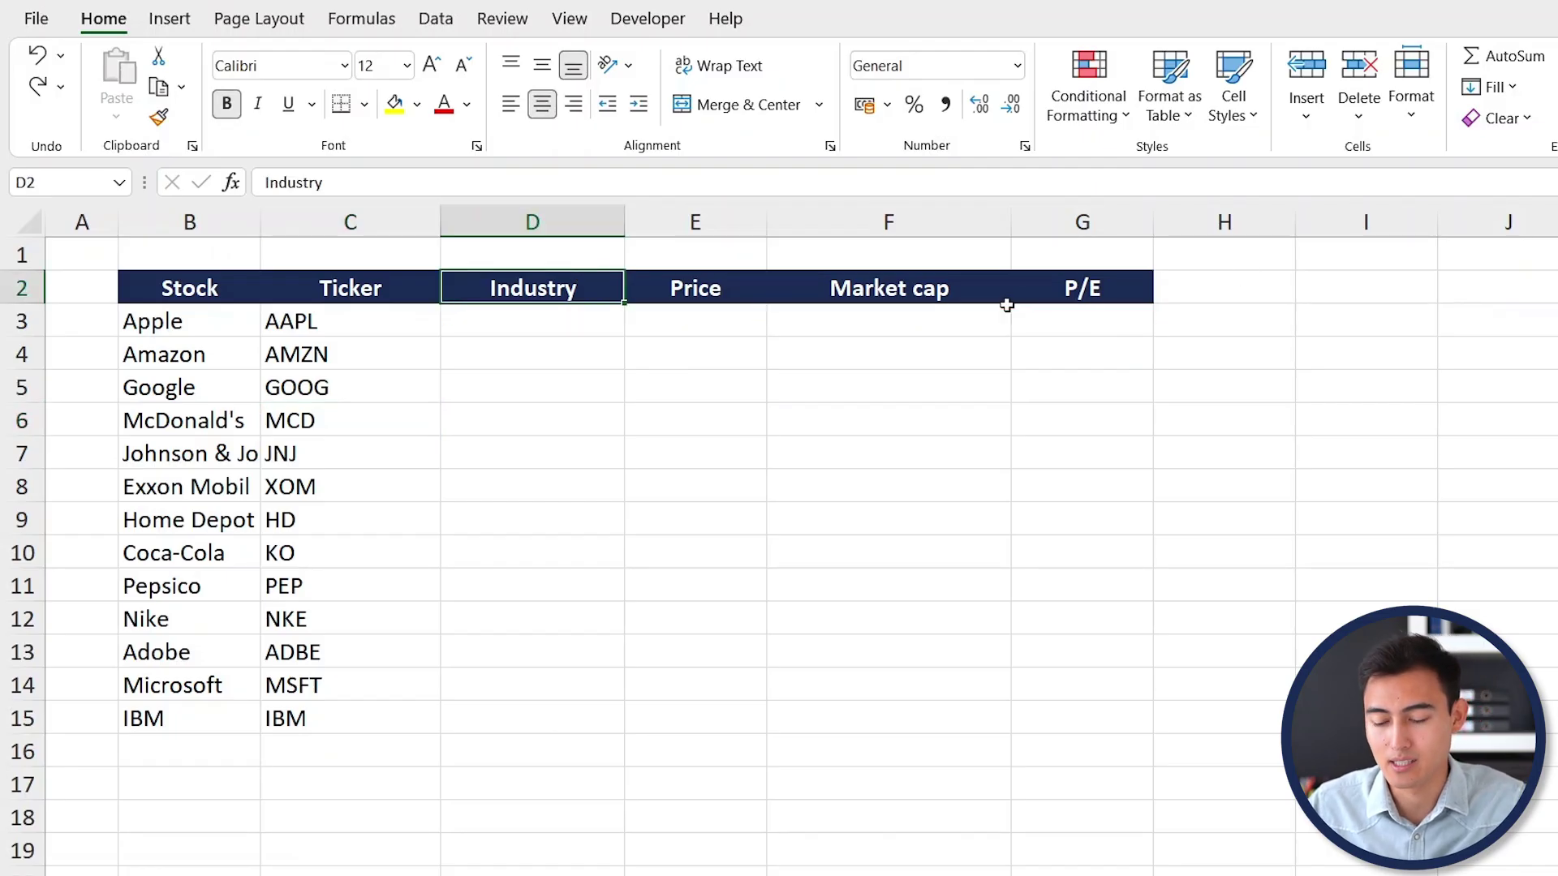
{"action": "left_click", "coordinate": [522, 365]}
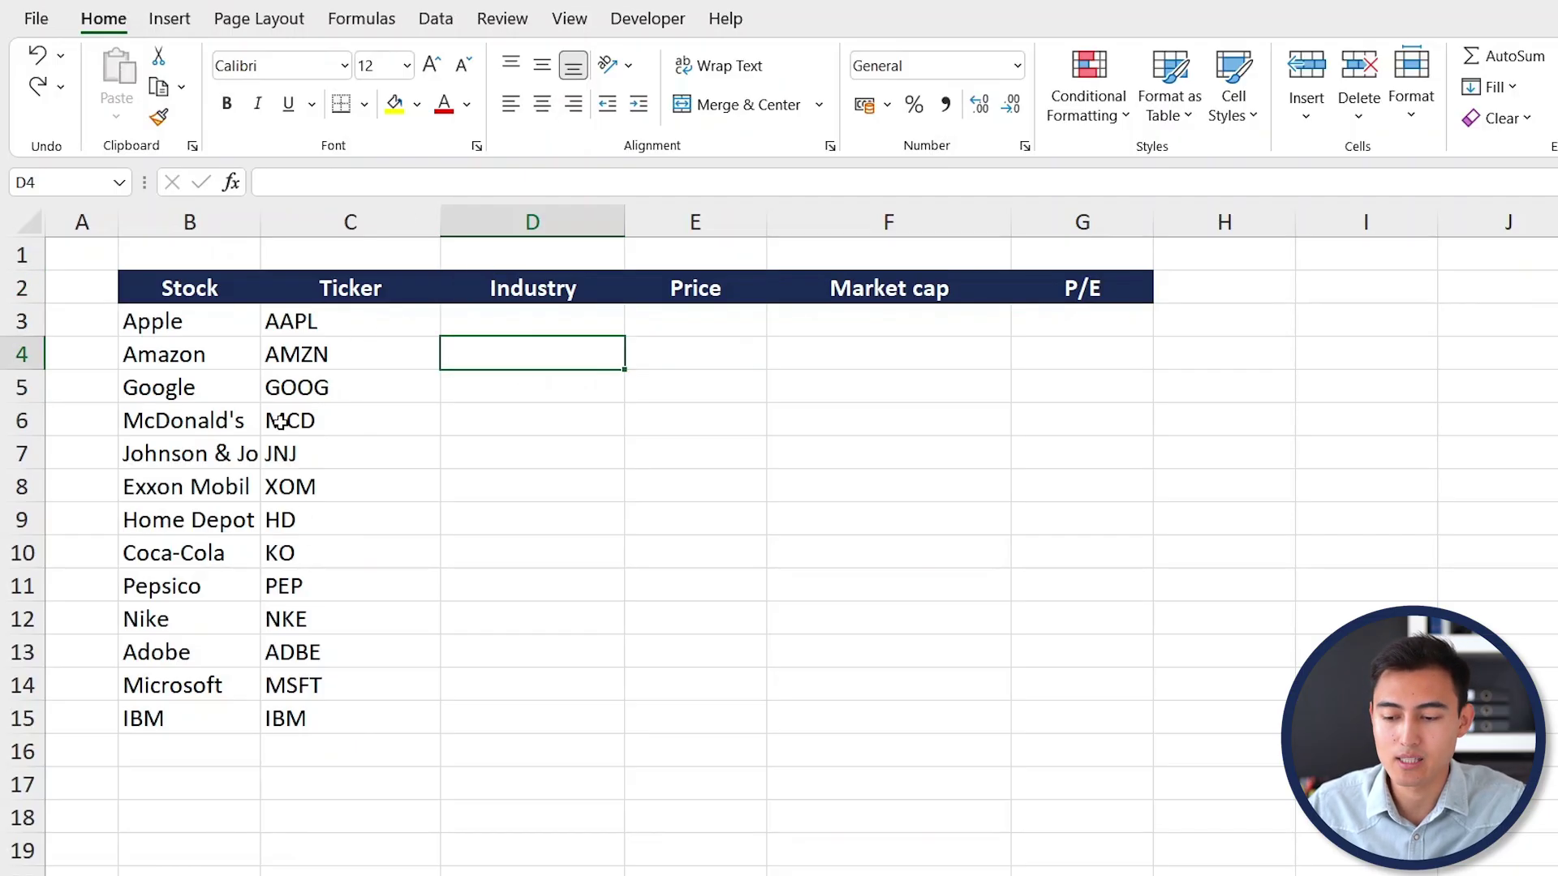
{"action": "key", "text": "Up"}
{"action": "key", "text": "Left"}
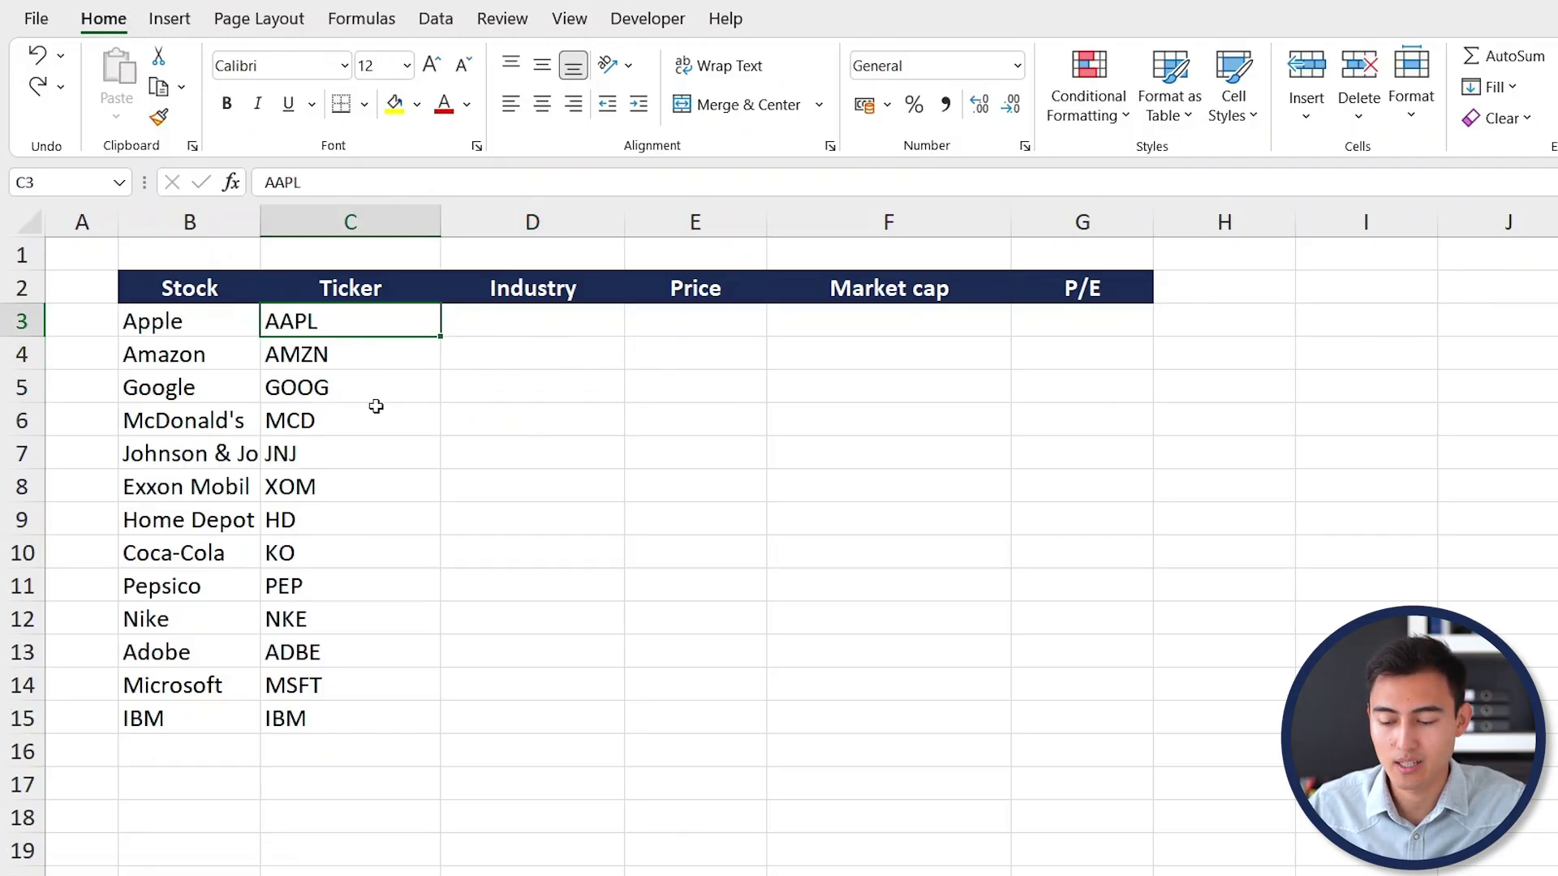
{"action": "key", "text": "ctrl+shift+Down"}
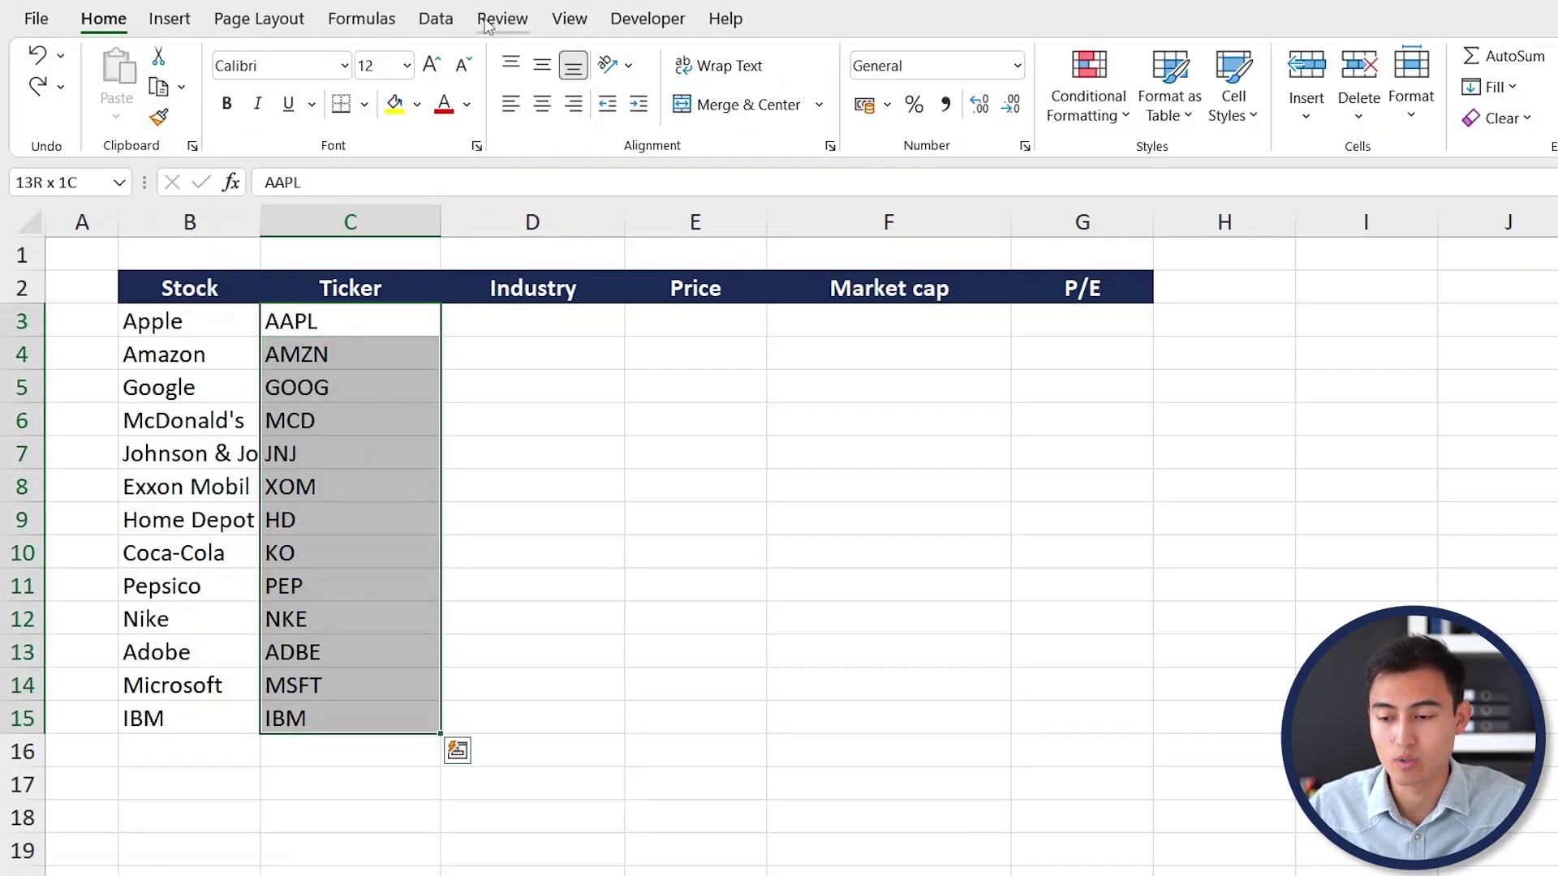
Step: Convert the tickers to the Stocks data type and autofit column C to the company names
{"action": "left_click", "coordinate": [434, 25]}
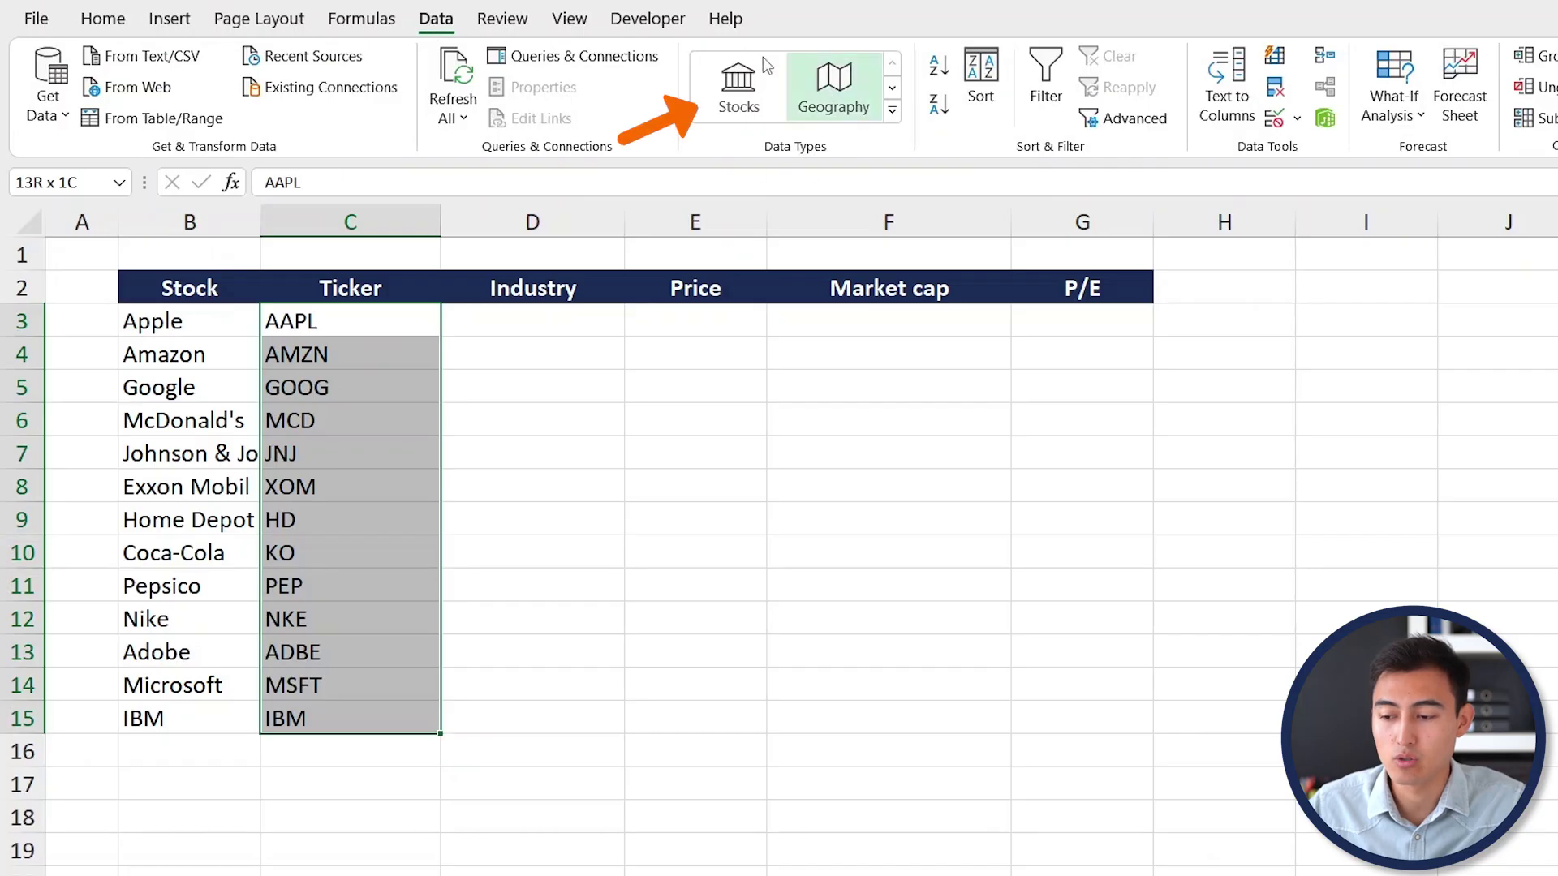
{"action": "left_click", "coordinate": [730, 86]}
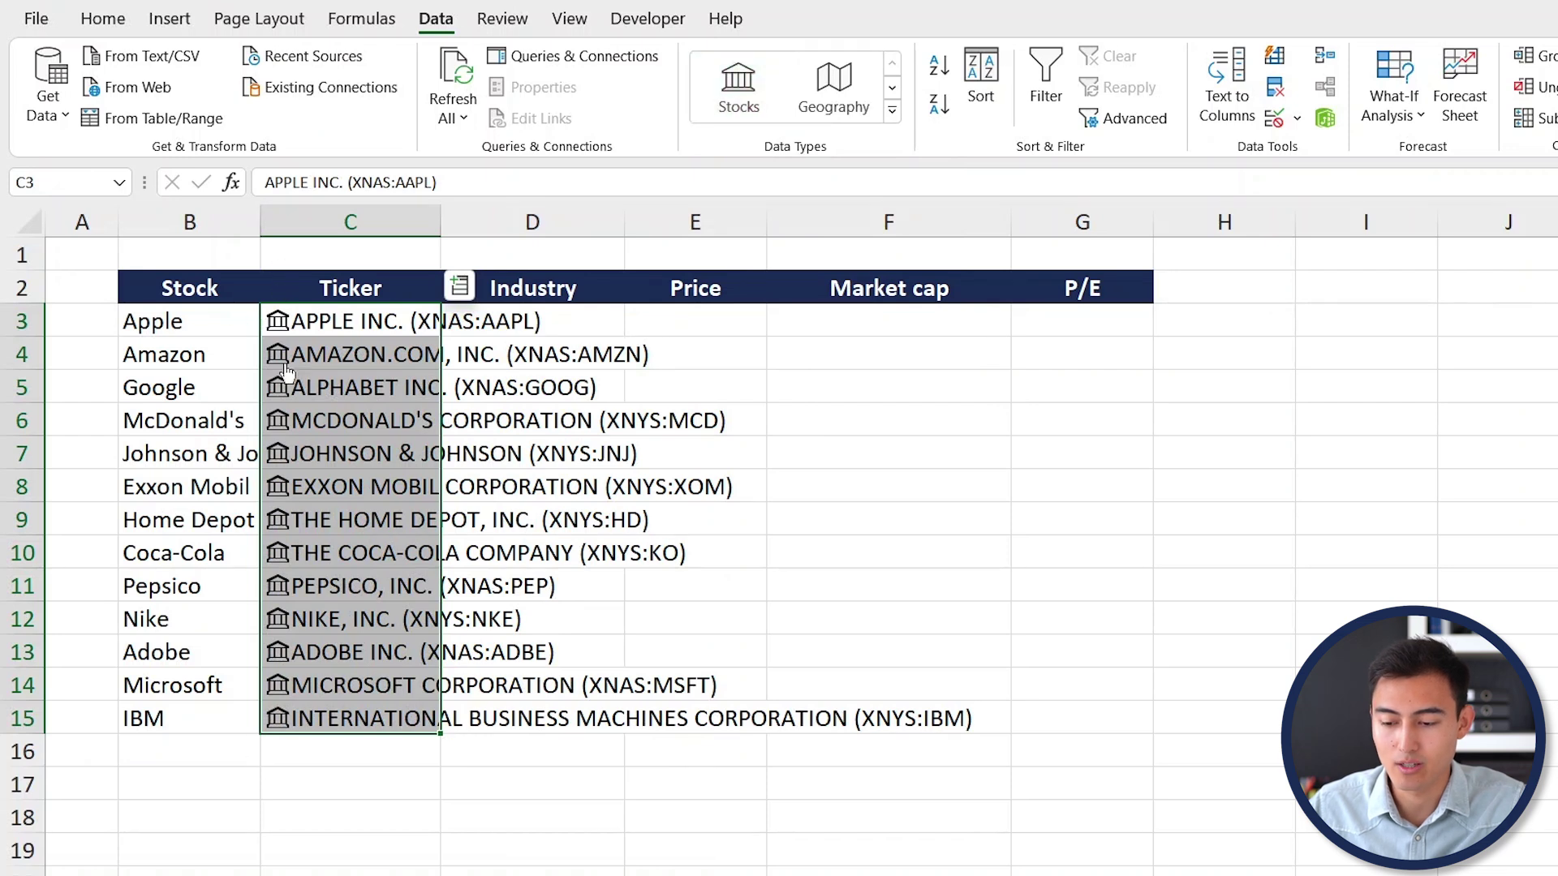
{"action": "double_click", "coordinate": [443, 218]}
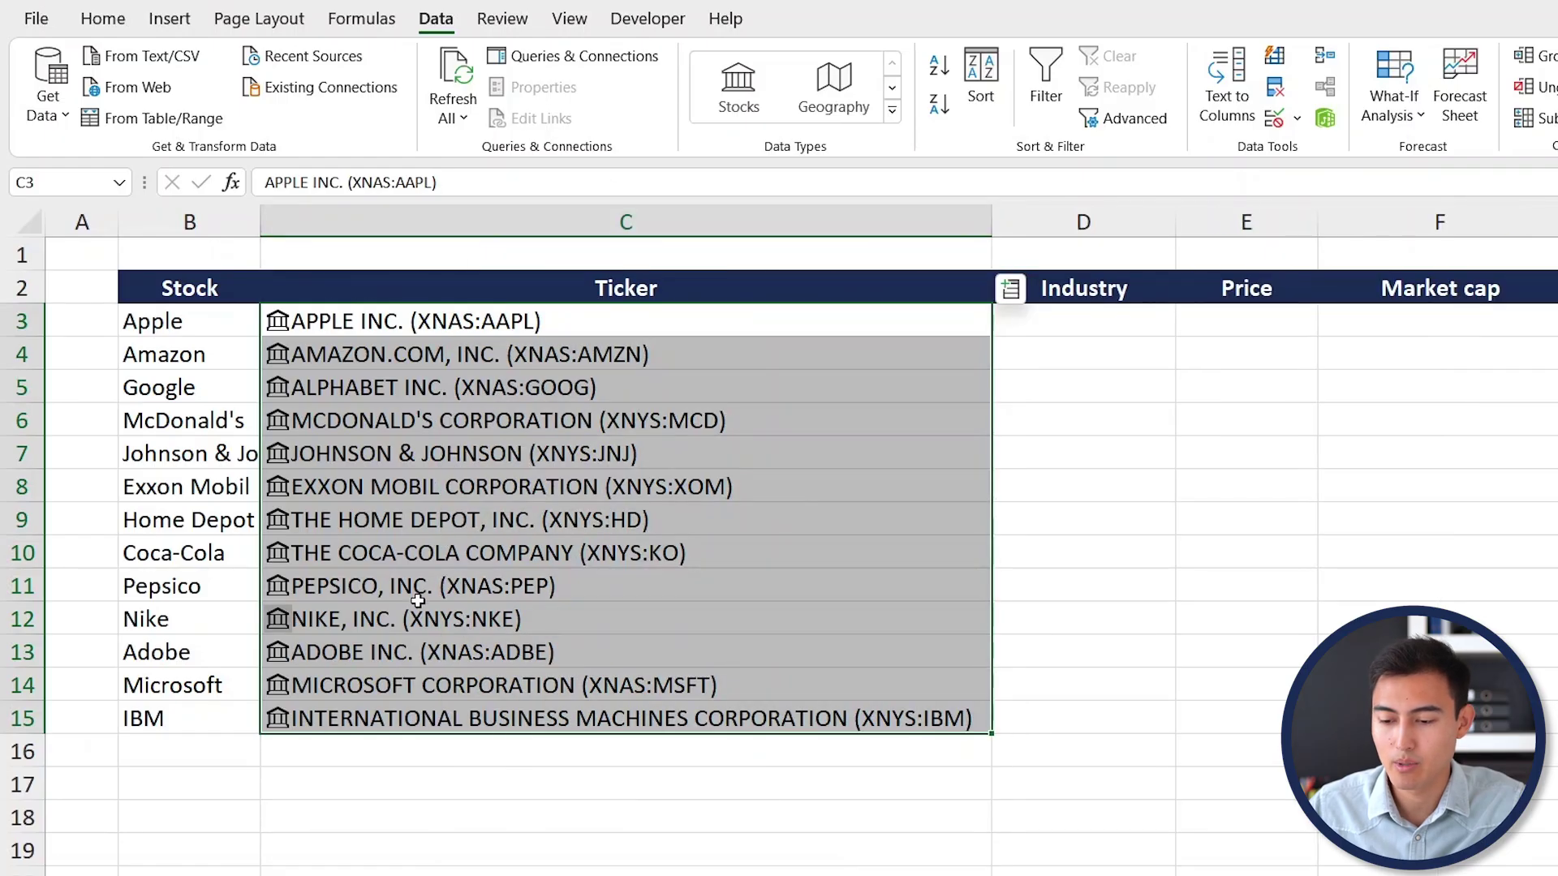
Step: Open Apple's stock data card, scroll through its fields, then close it
{"action": "left_click", "coordinate": [290, 357]}
{"action": "key", "text": "Up"}
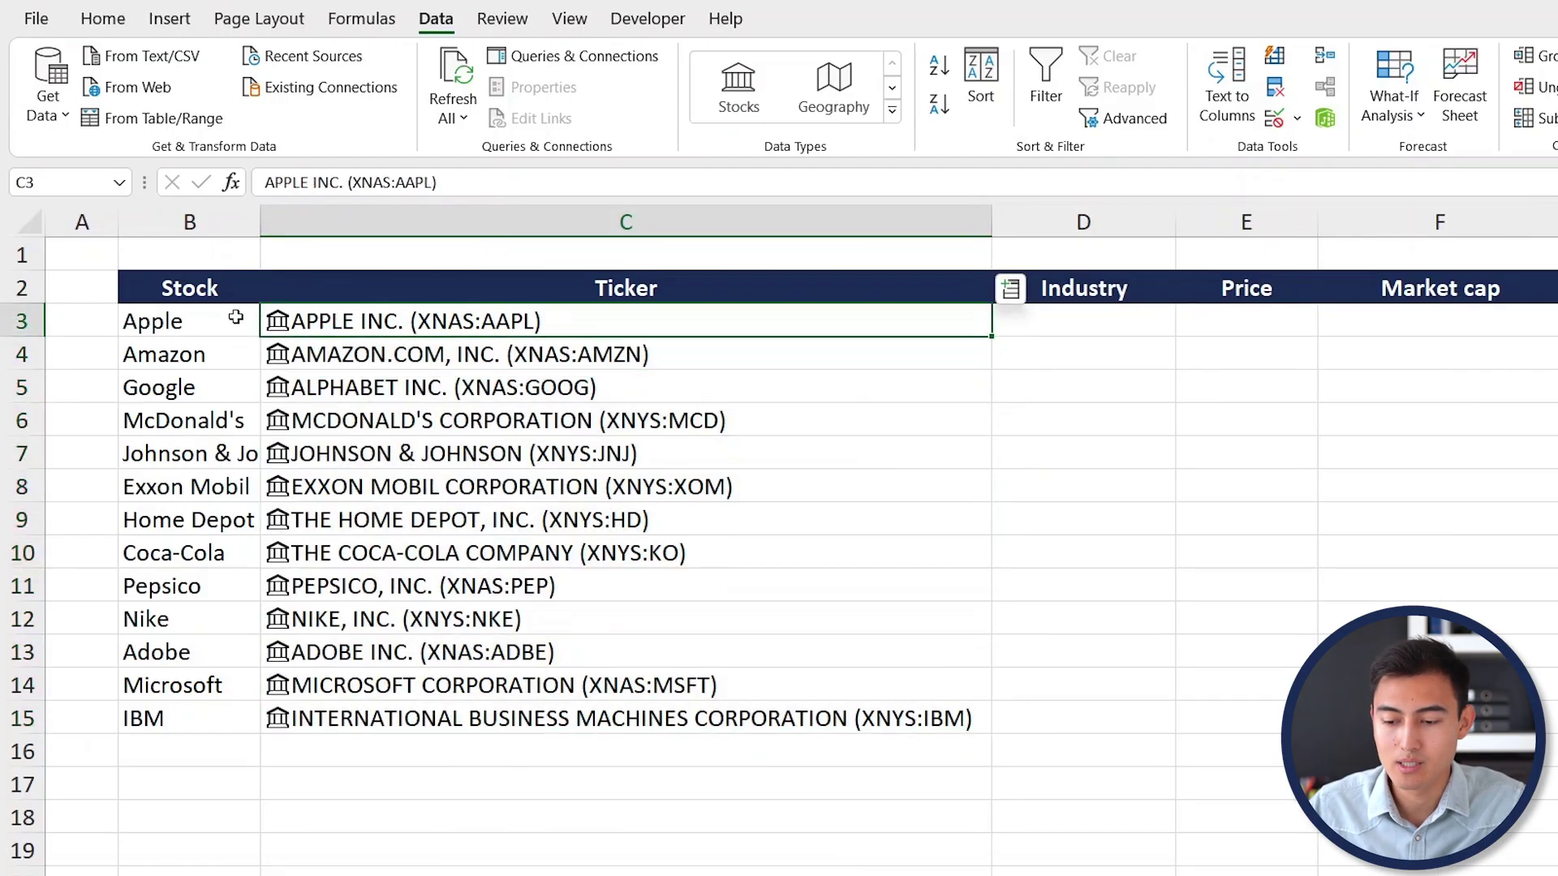
{"action": "left_click", "coordinate": [278, 322]}
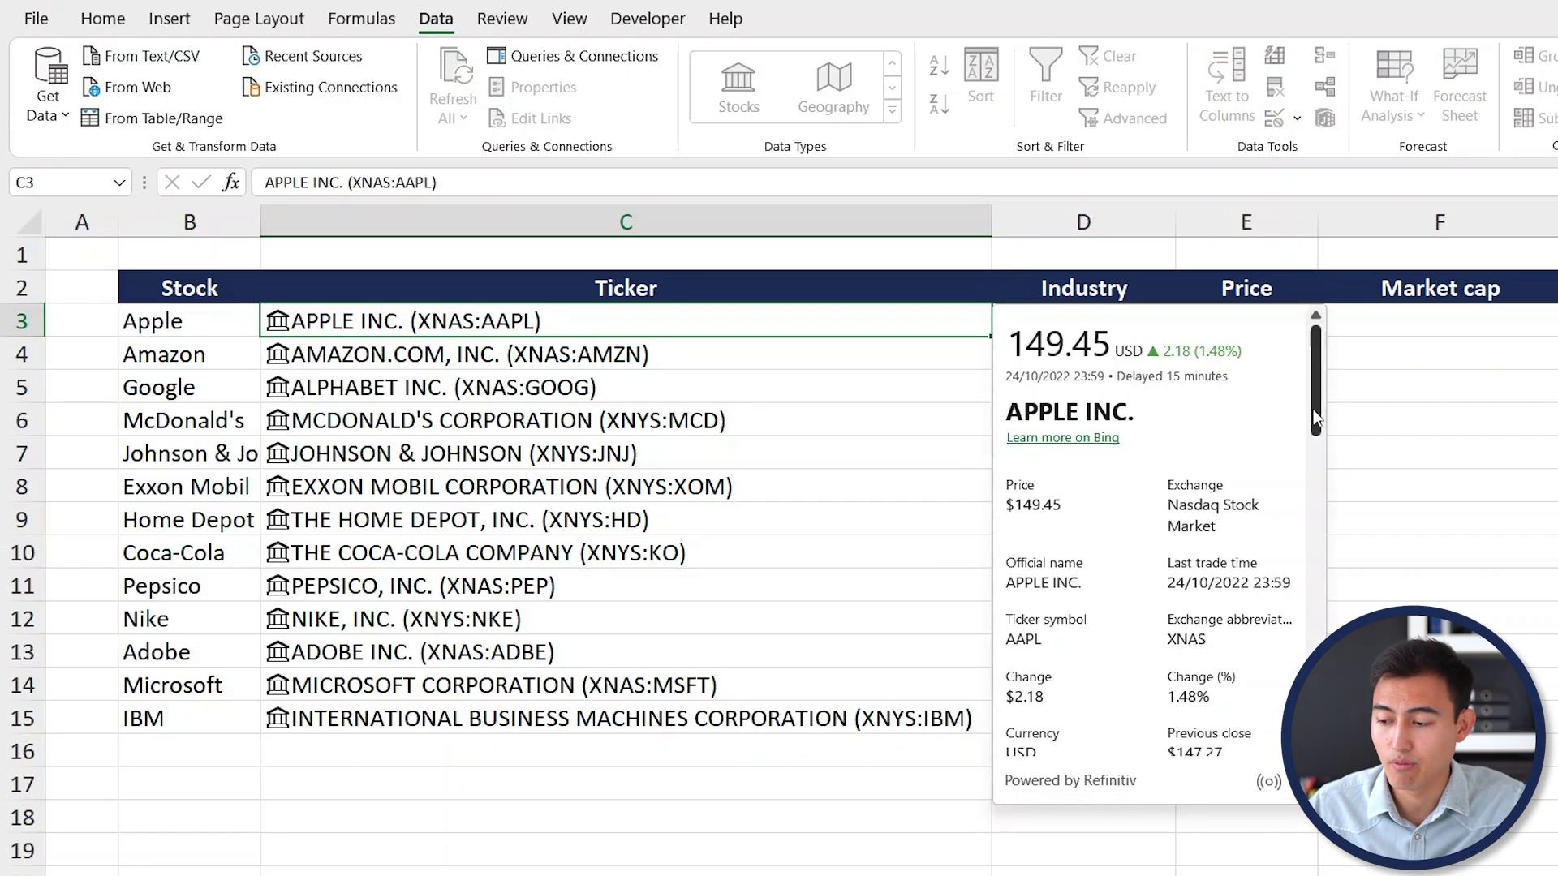
{"action": "left_click_drag", "start_coordinate": [1317, 415], "coordinate": [1314, 629]}
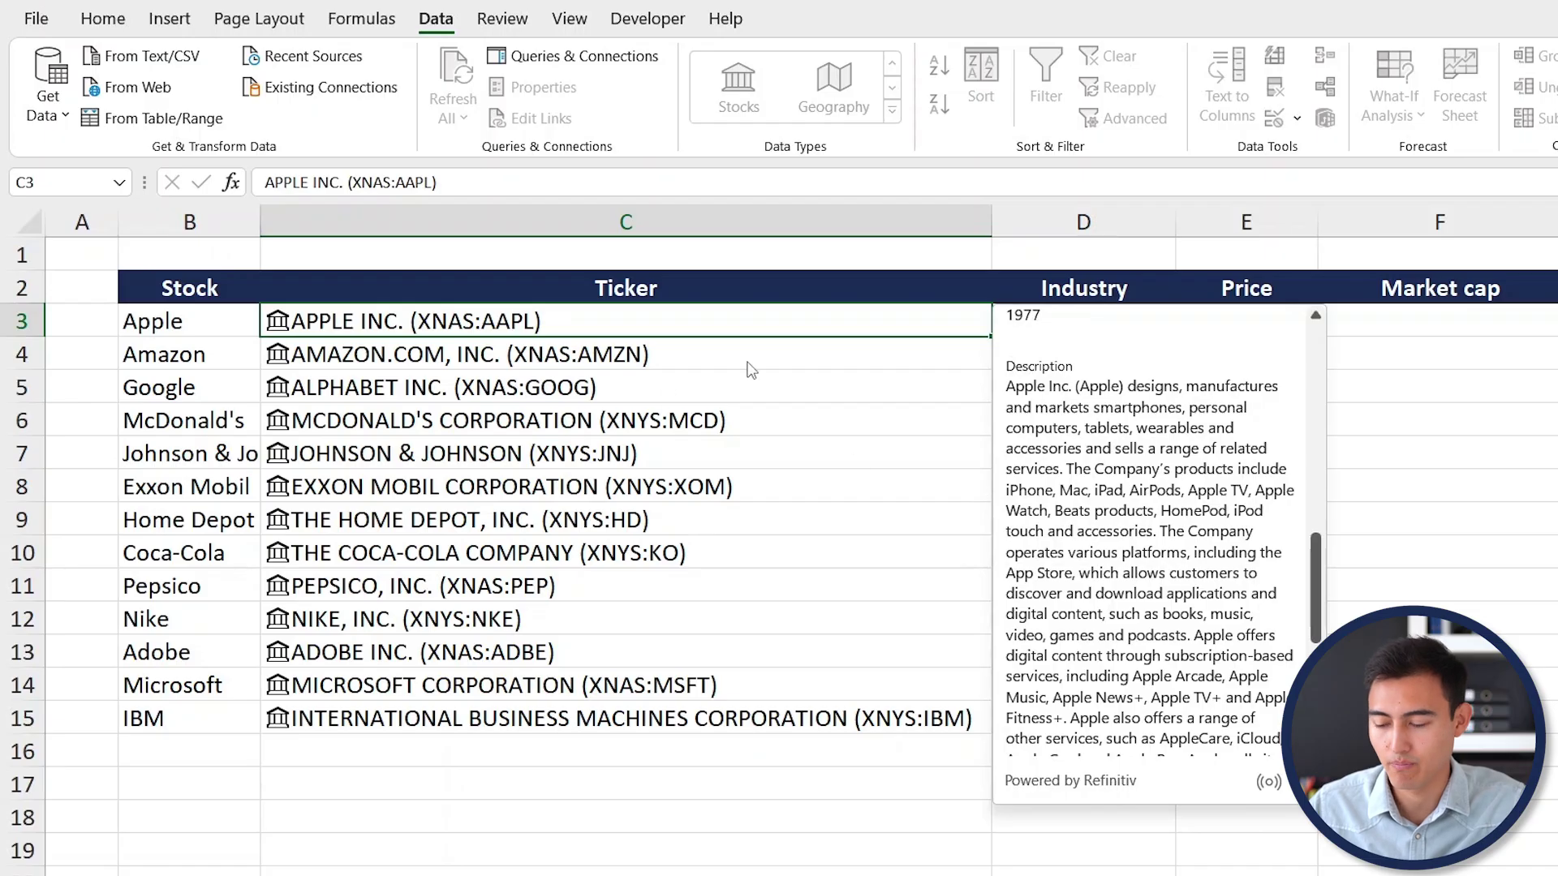
{"action": "key", "text": "Escape"}
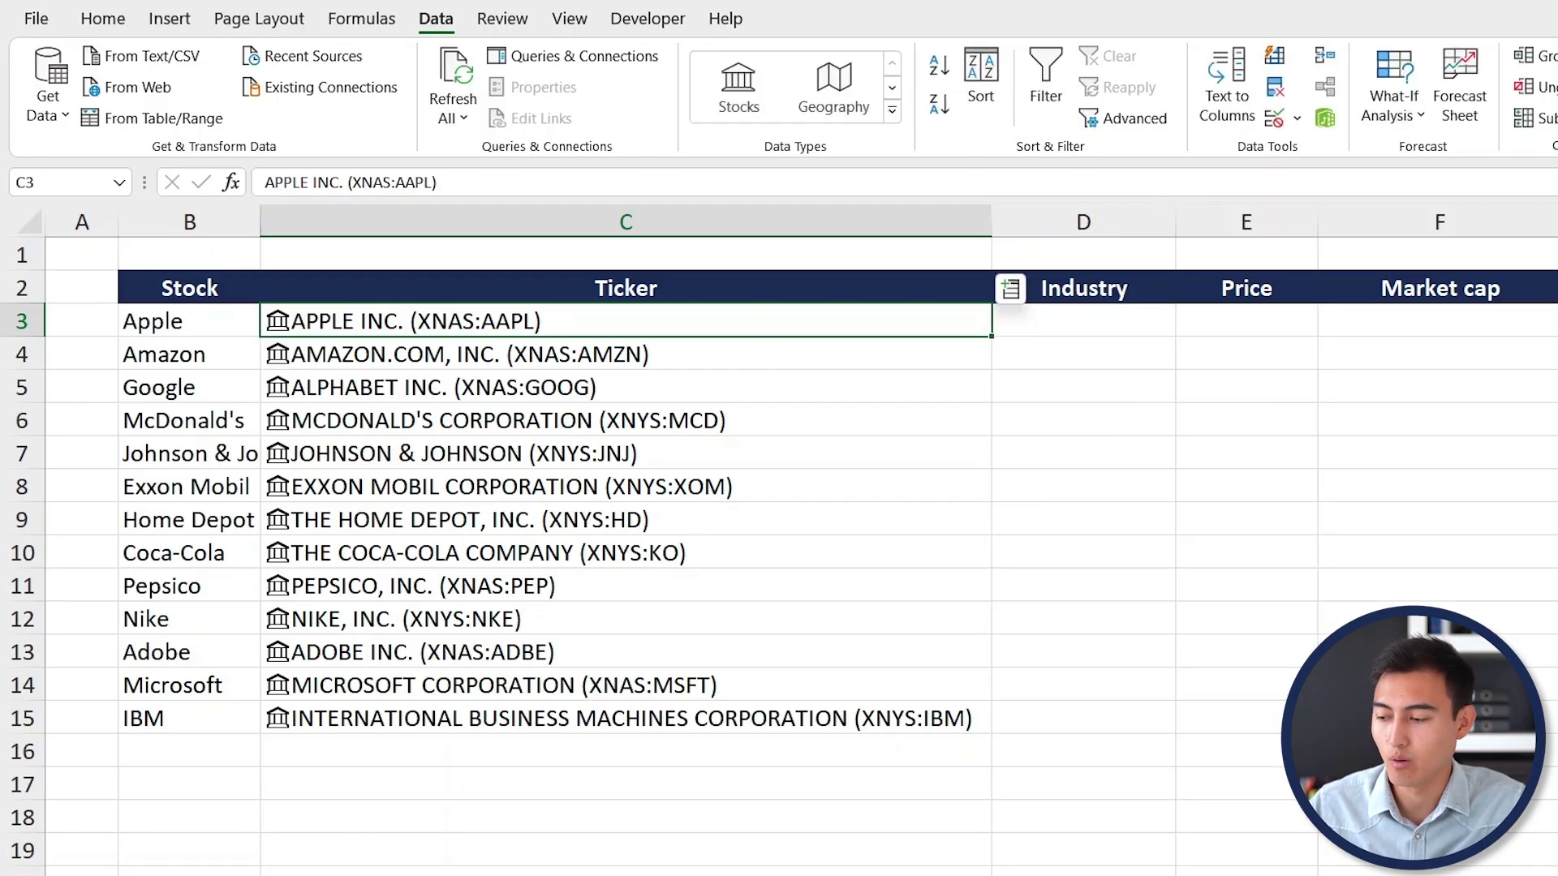
{"action": "left_click", "coordinate": [777, 328]}
Step: Add each stock's Industry to column D and Price to column E
{"action": "key", "text": "ctrl+shift+Down"}
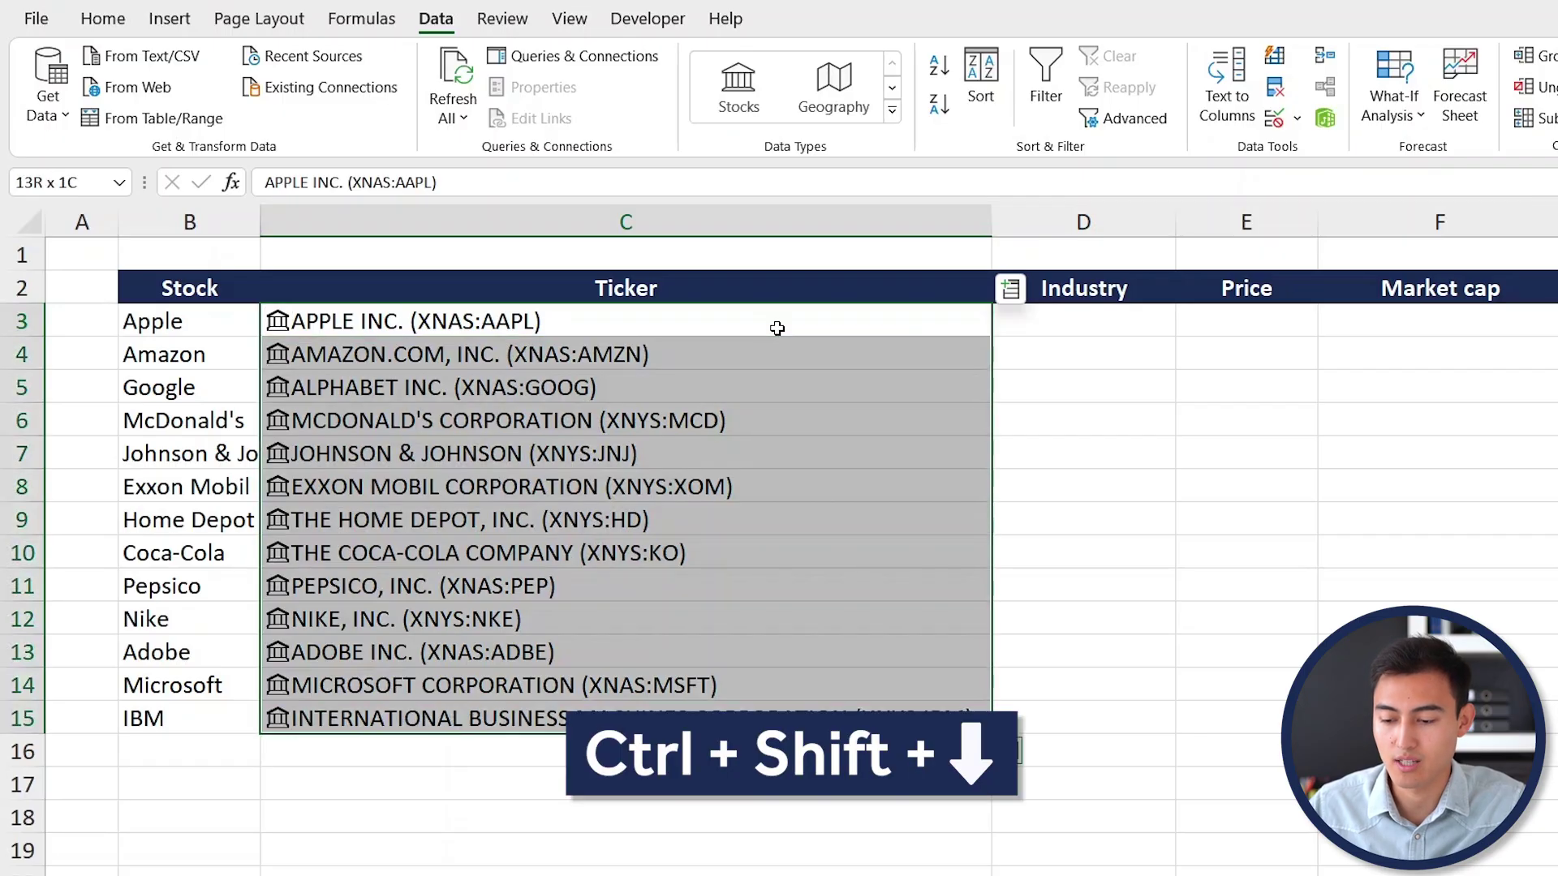
{"action": "left_click", "coordinate": [1010, 292]}
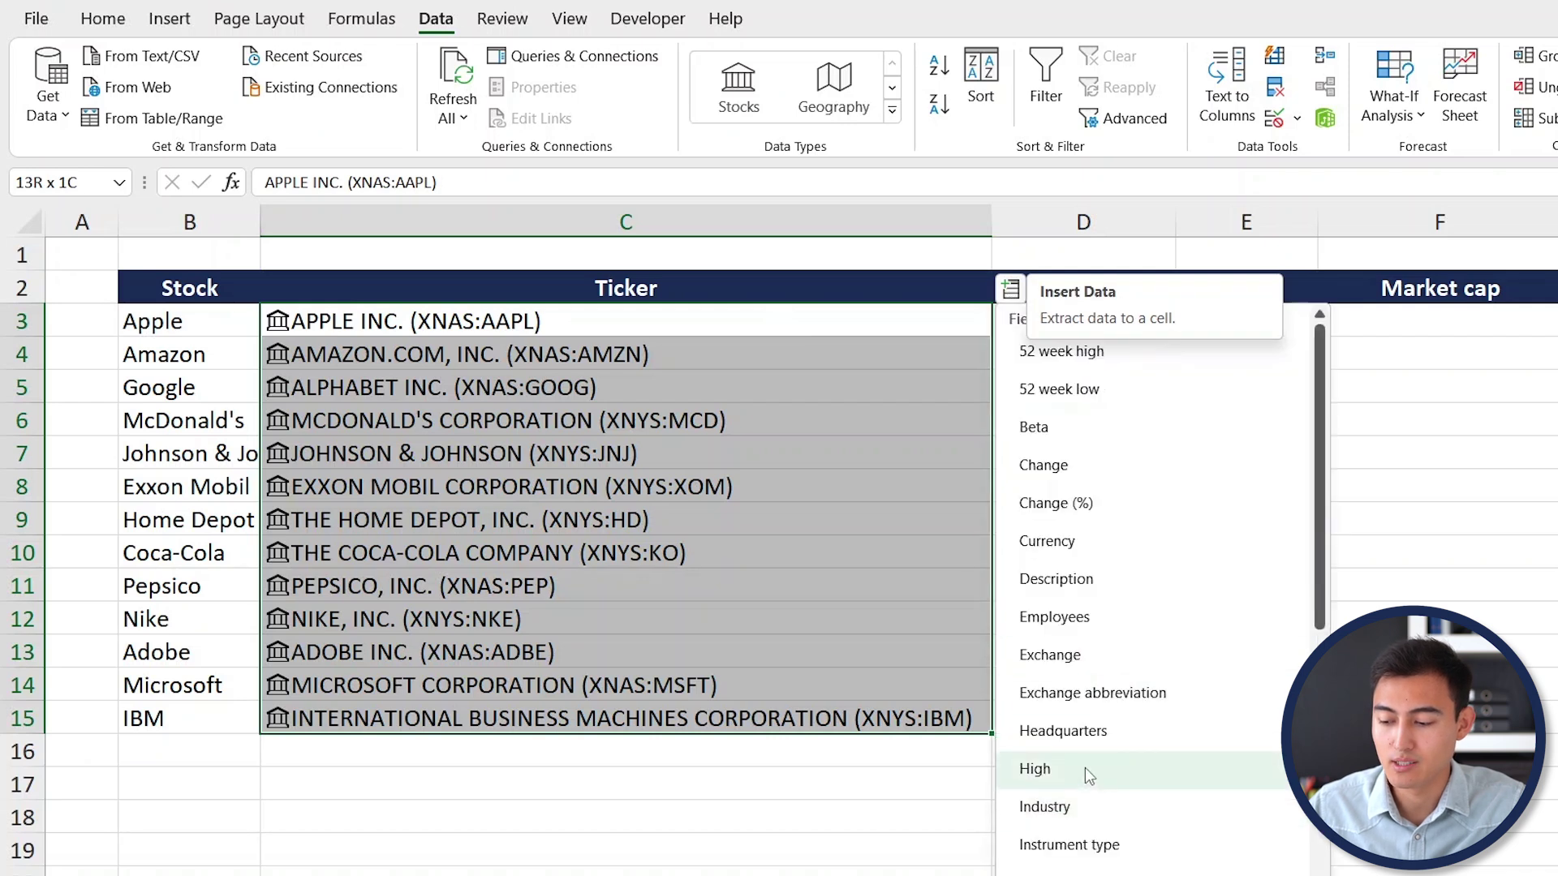
{"action": "left_click", "coordinate": [1110, 810]}
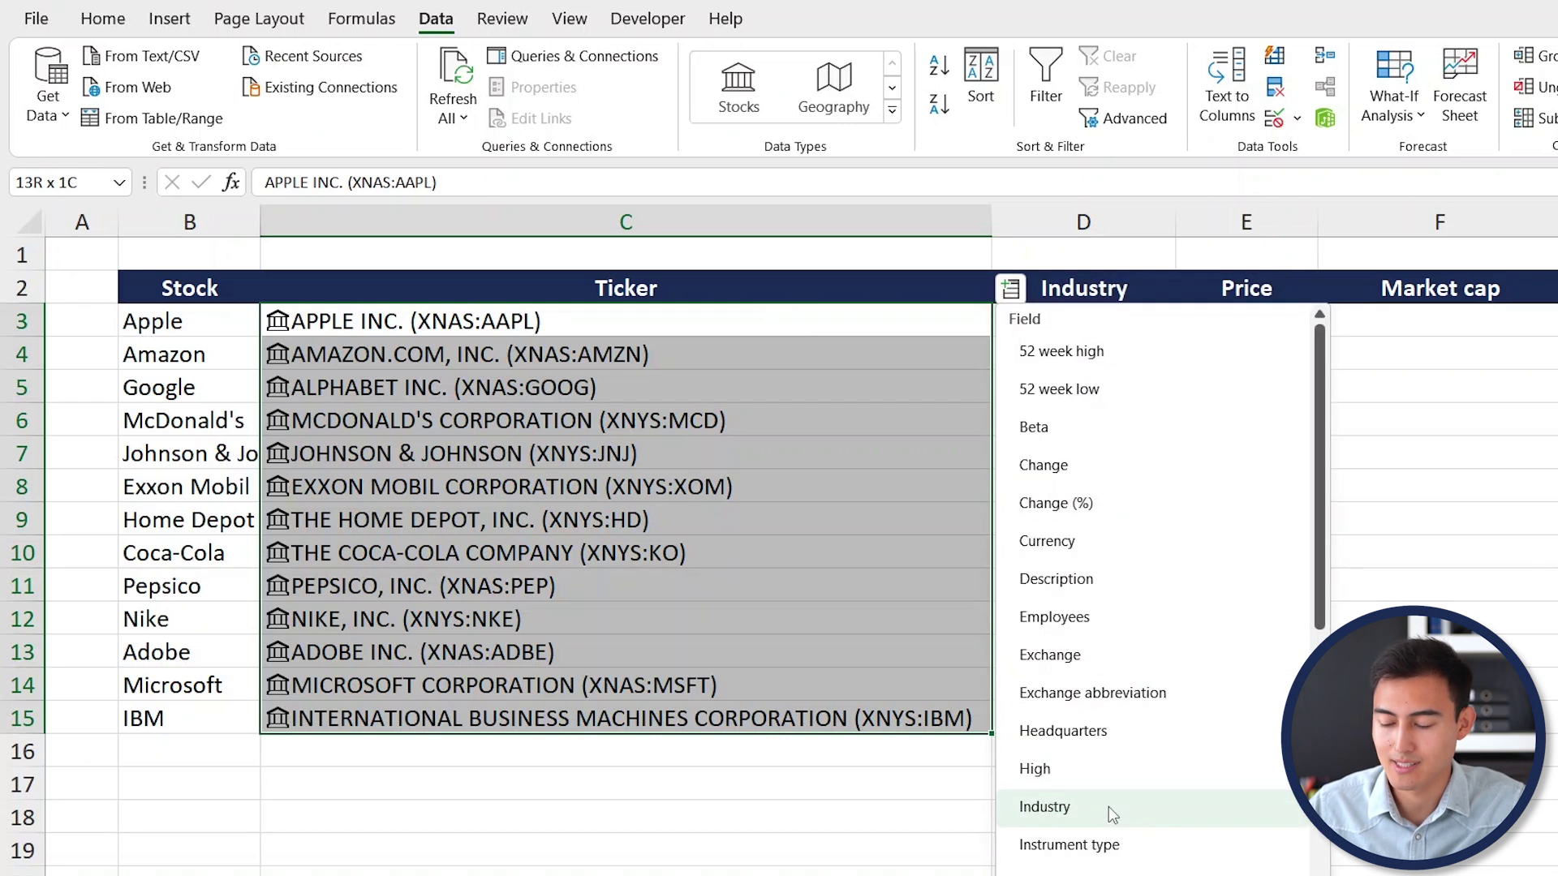
{"action": "left_click", "coordinate": [1108, 806]}
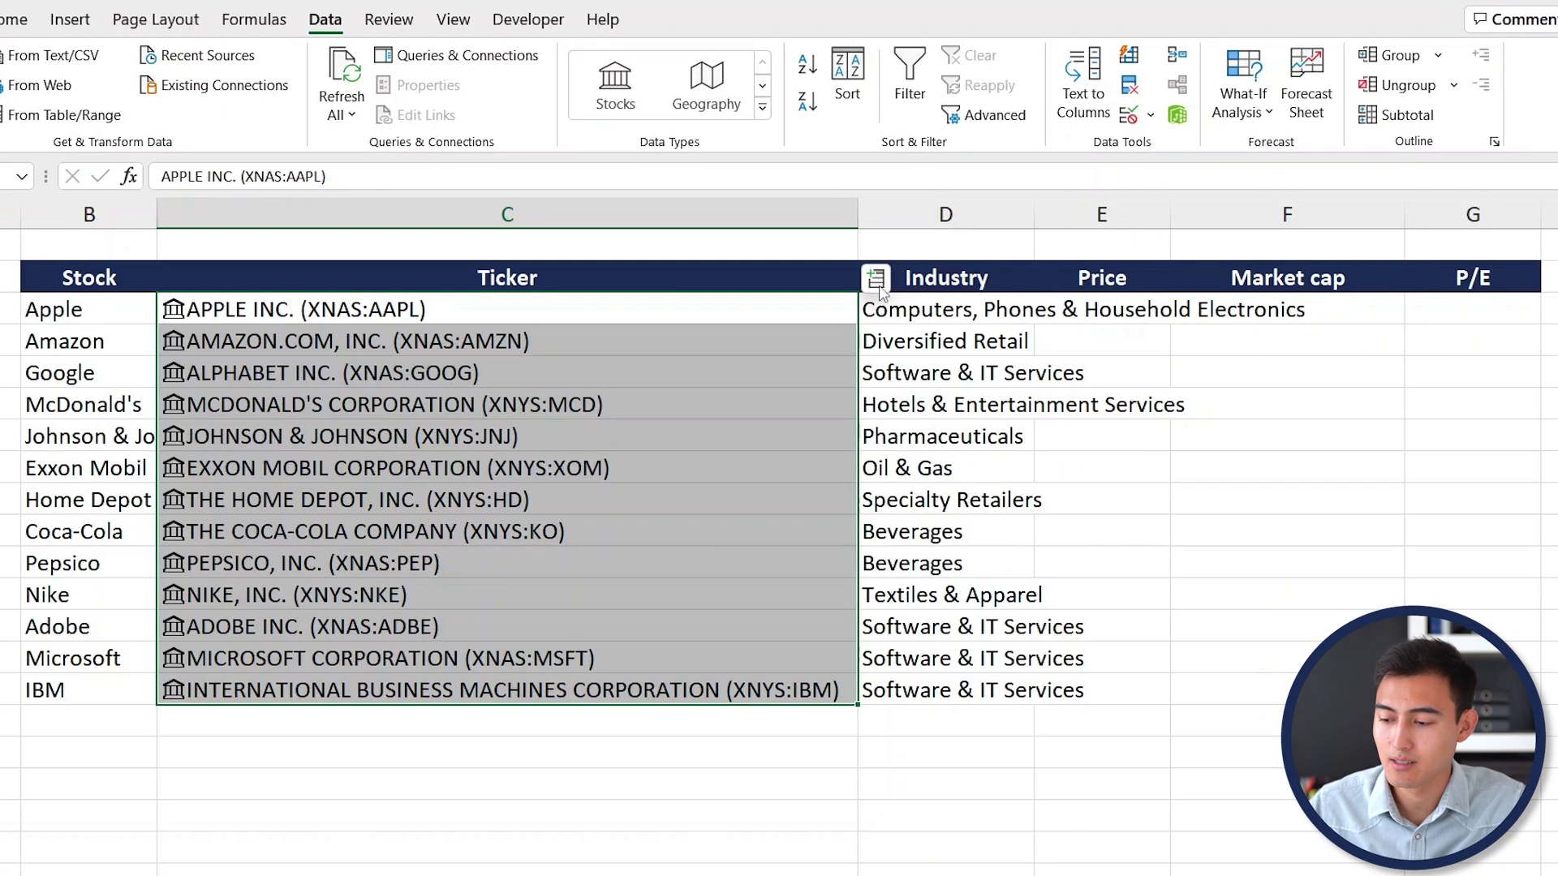
{"action": "left_click", "coordinate": [877, 278]}
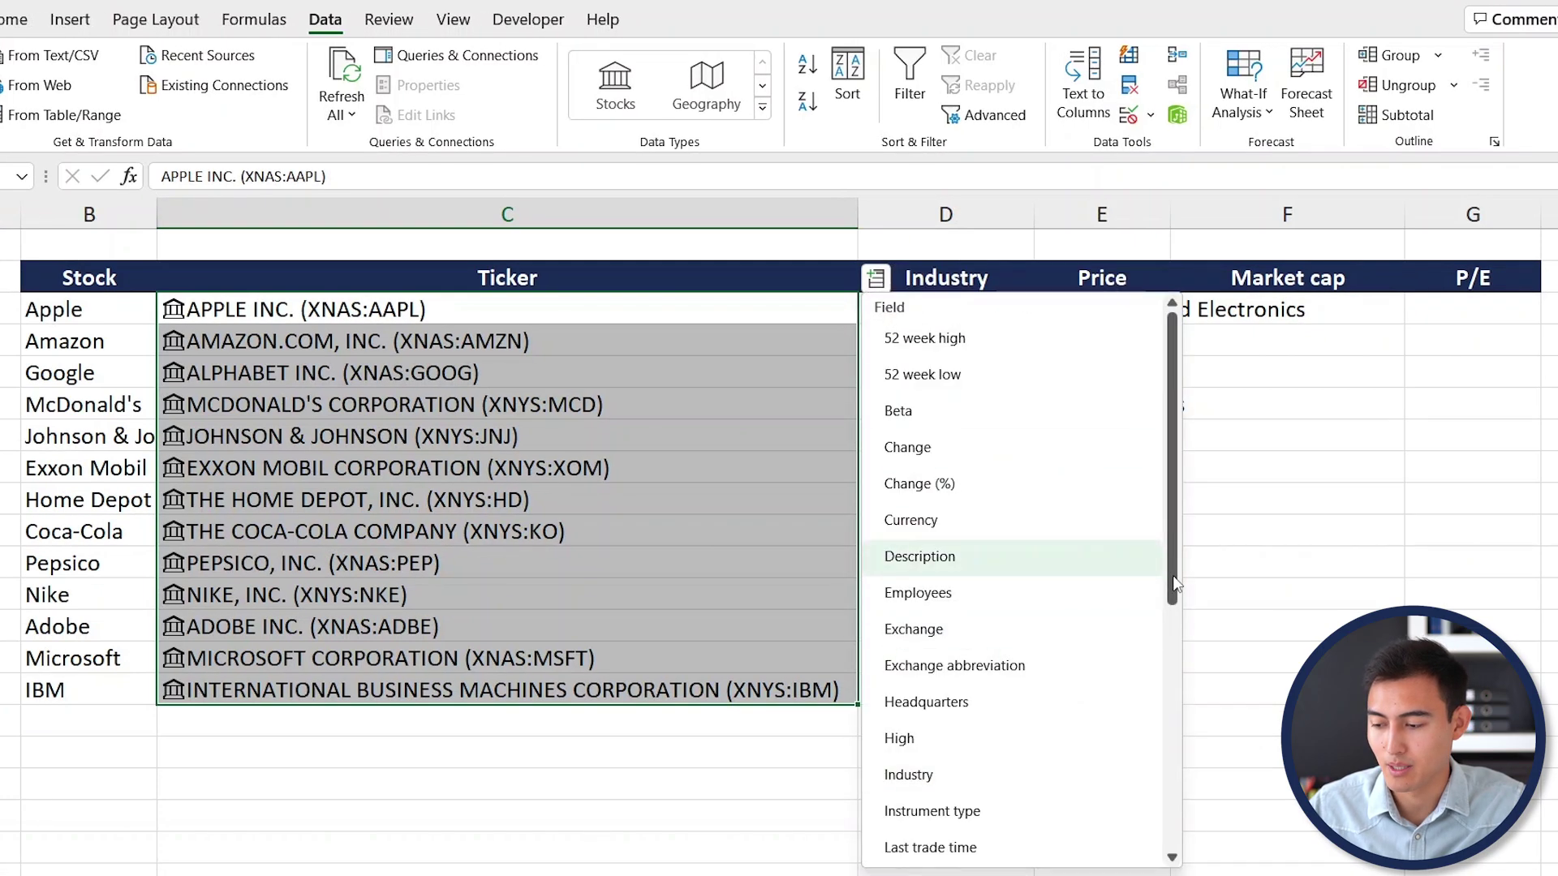
{"action": "left_click_drag", "start_coordinate": [1173, 586], "coordinate": [1171, 819]}
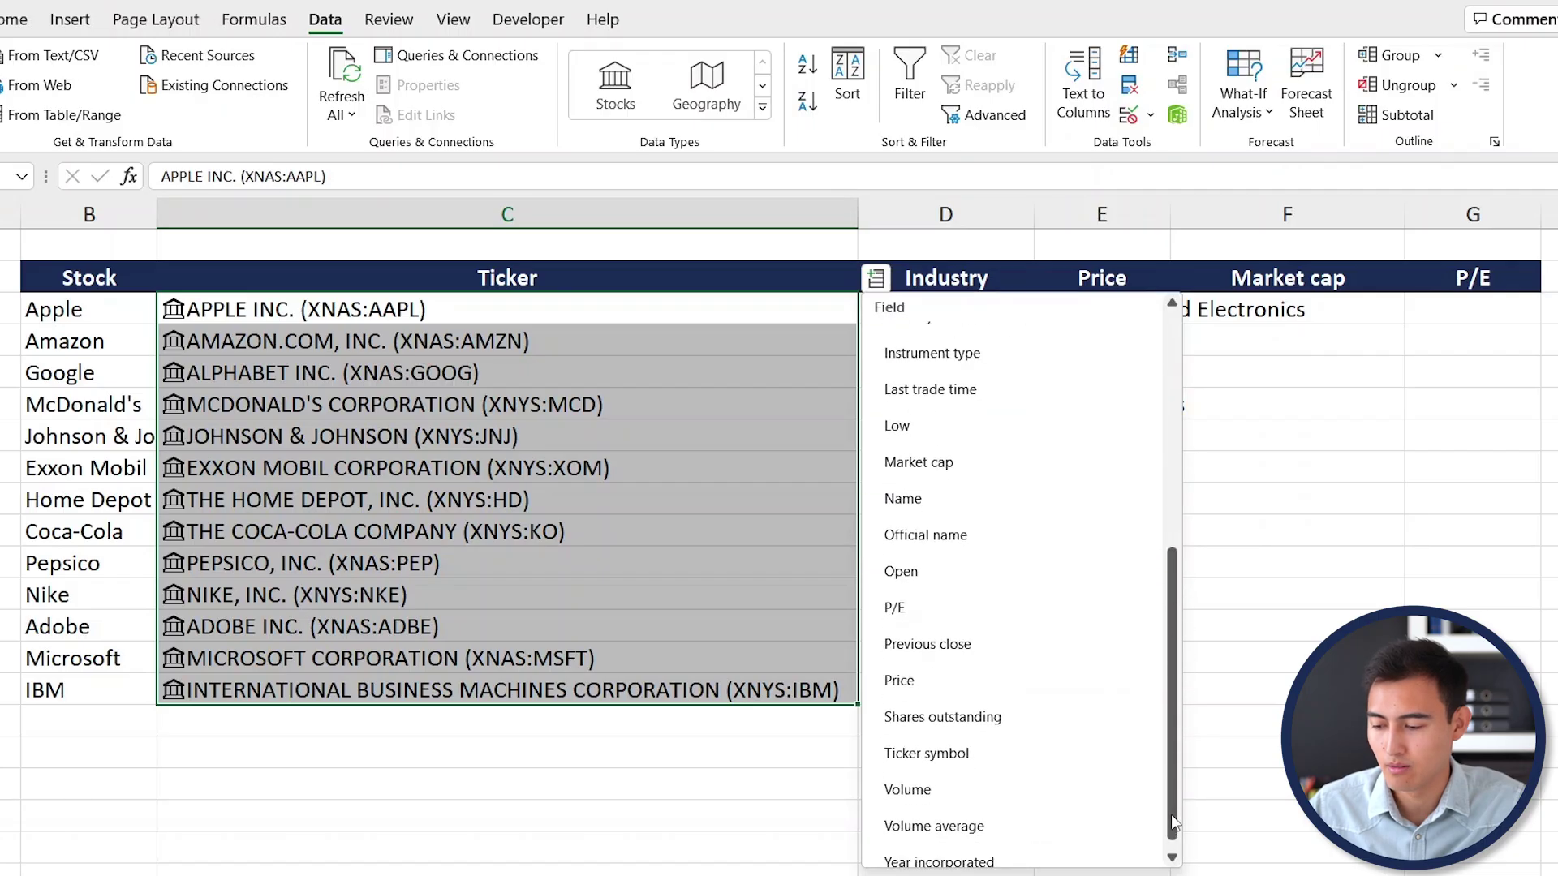
{"action": "left_click", "coordinate": [931, 678]}
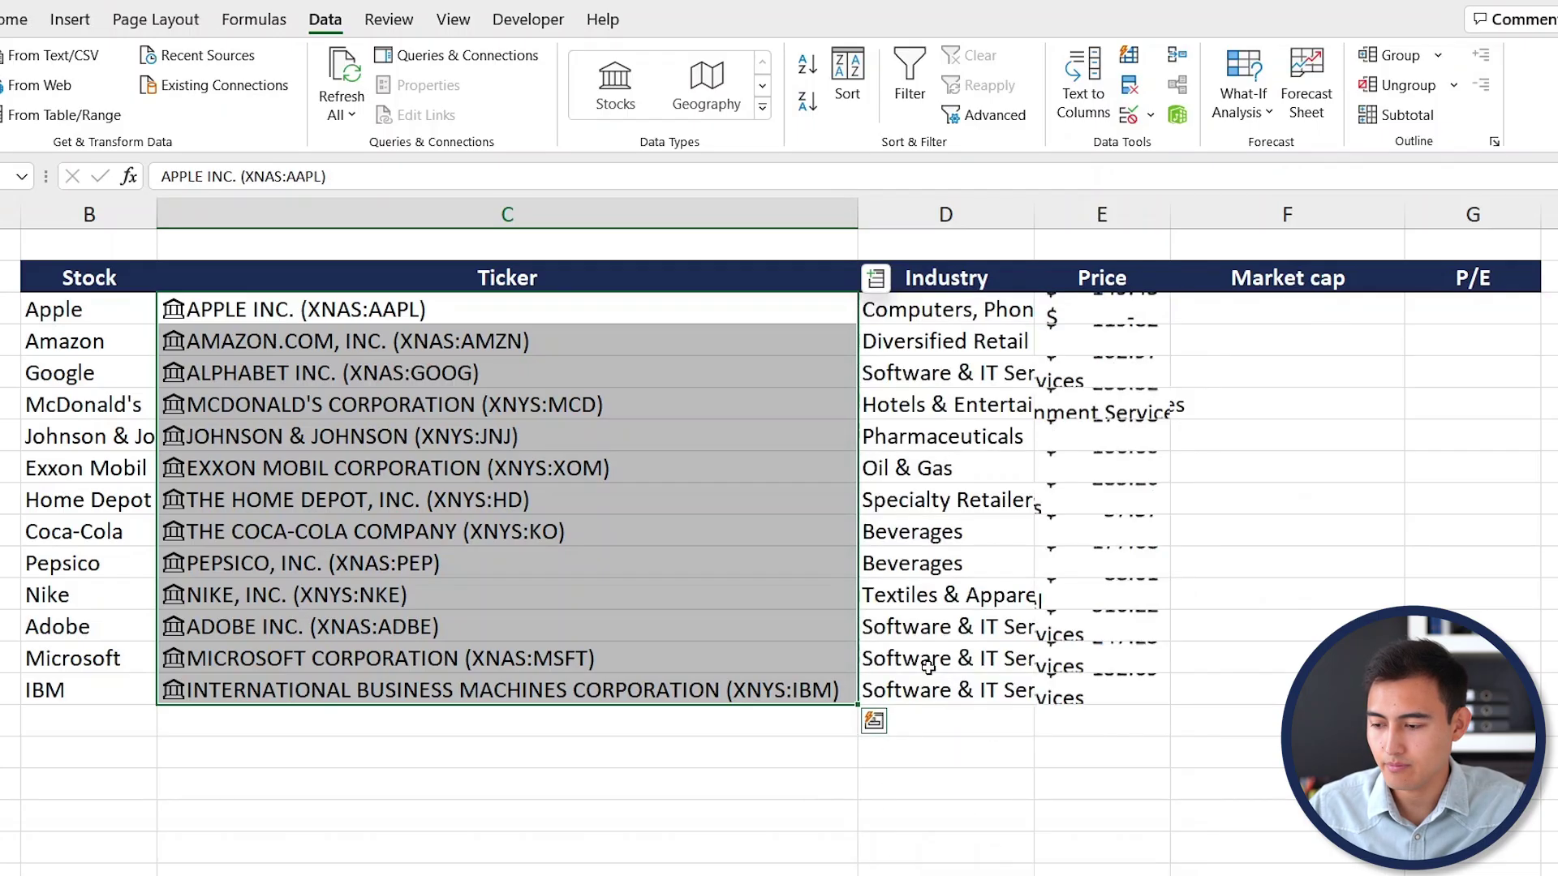
Step: Add each stock's Market cap to column F and P/E ratio to column G
{"action": "left_click", "coordinate": [875, 280]}
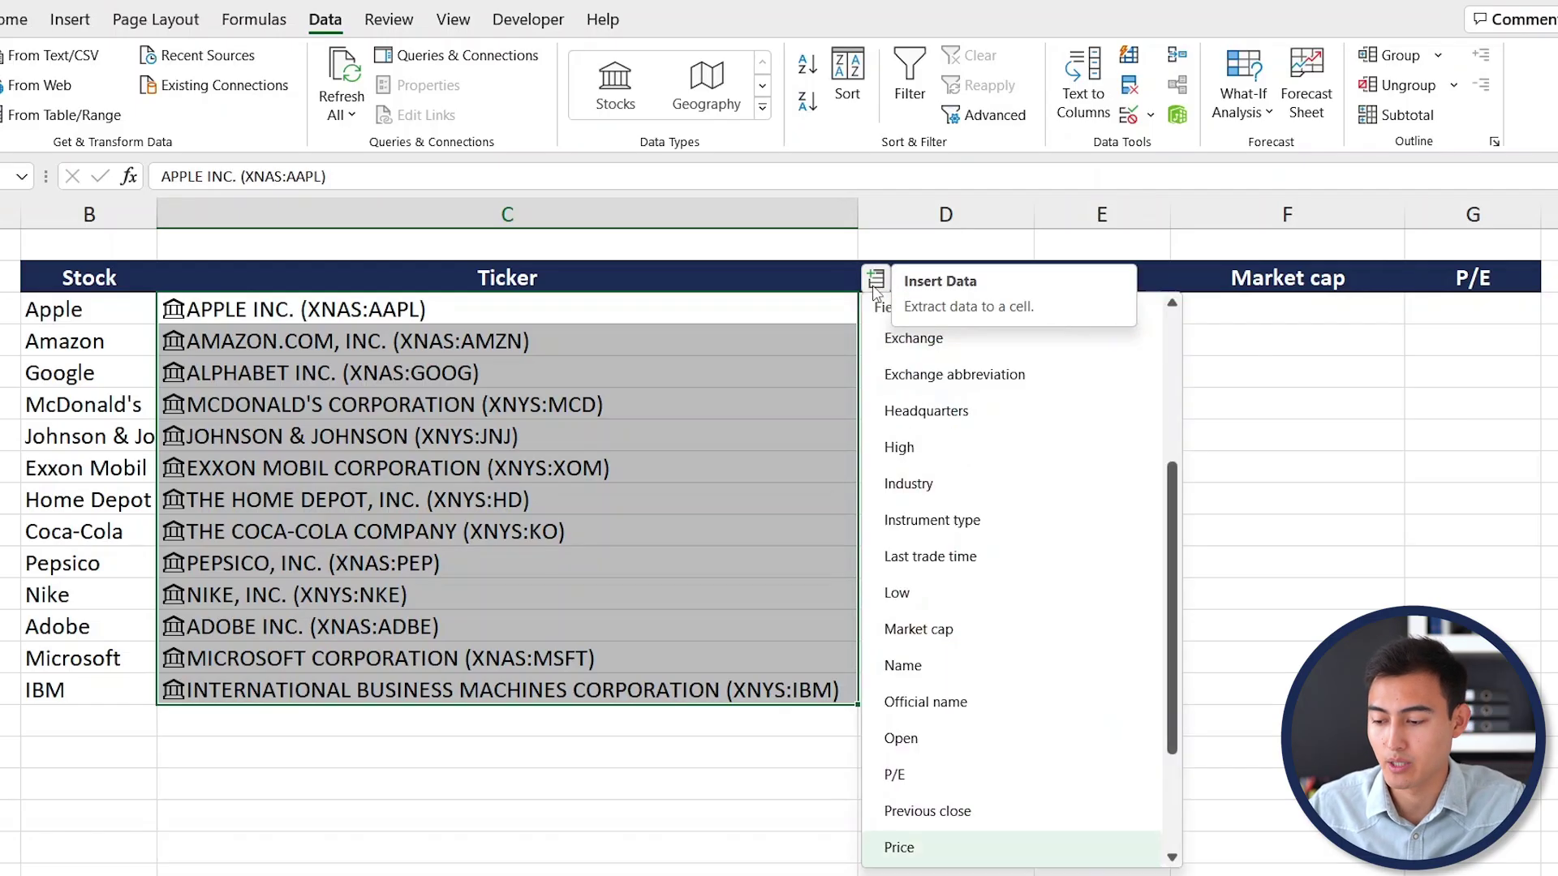
{"action": "scroll", "coordinate": [984, 563], "scroll_direction": "up", "scroll_amount": 1}
{"action": "left_click", "coordinate": [1048, 718]}
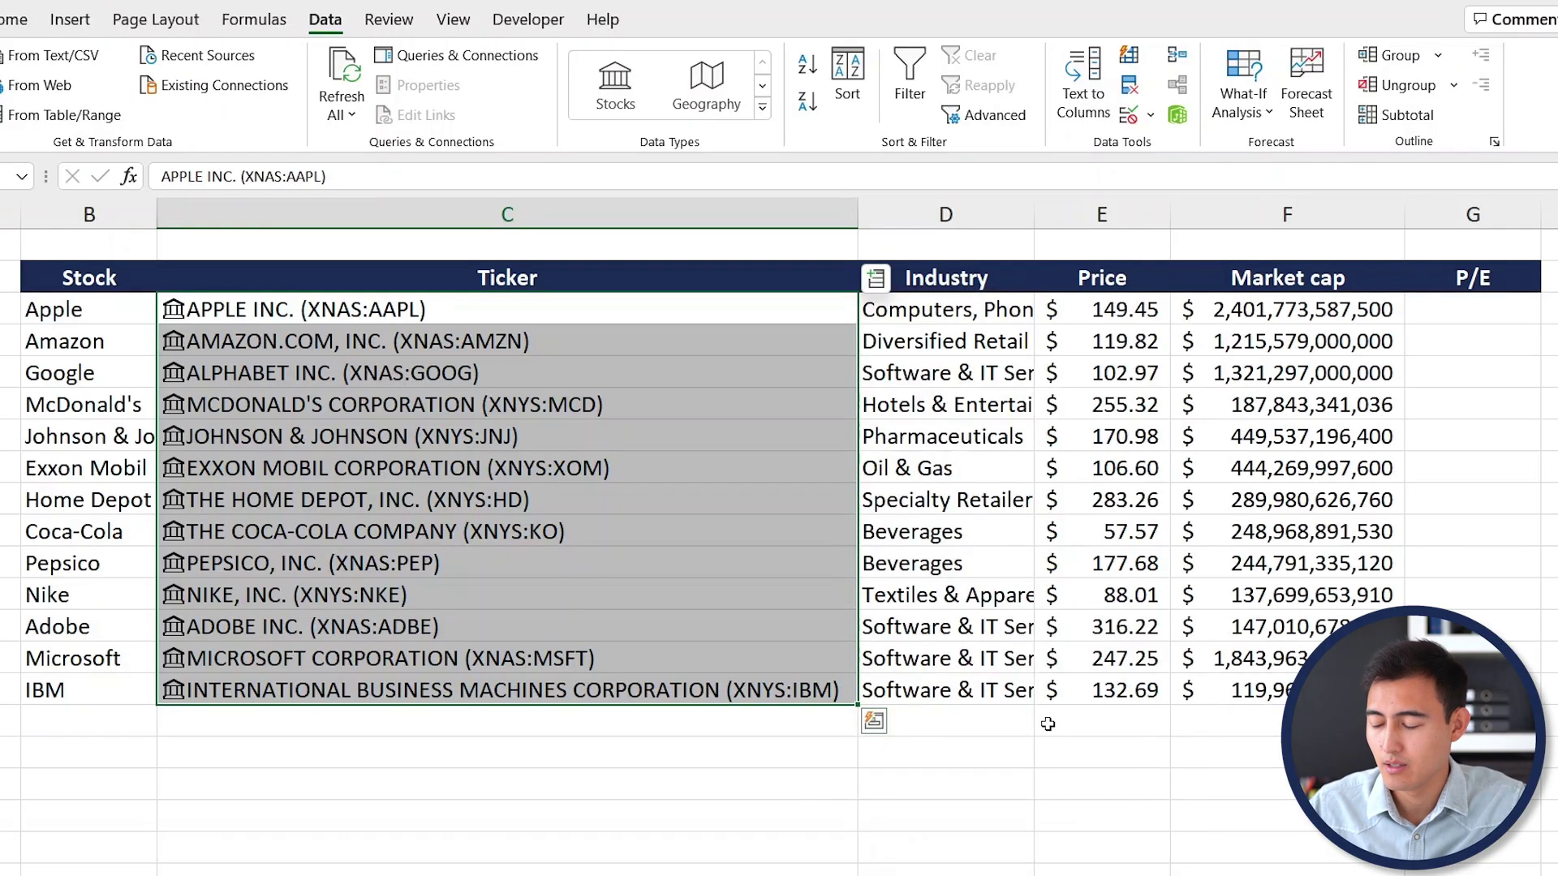
{"action": "left_click", "coordinate": [885, 282]}
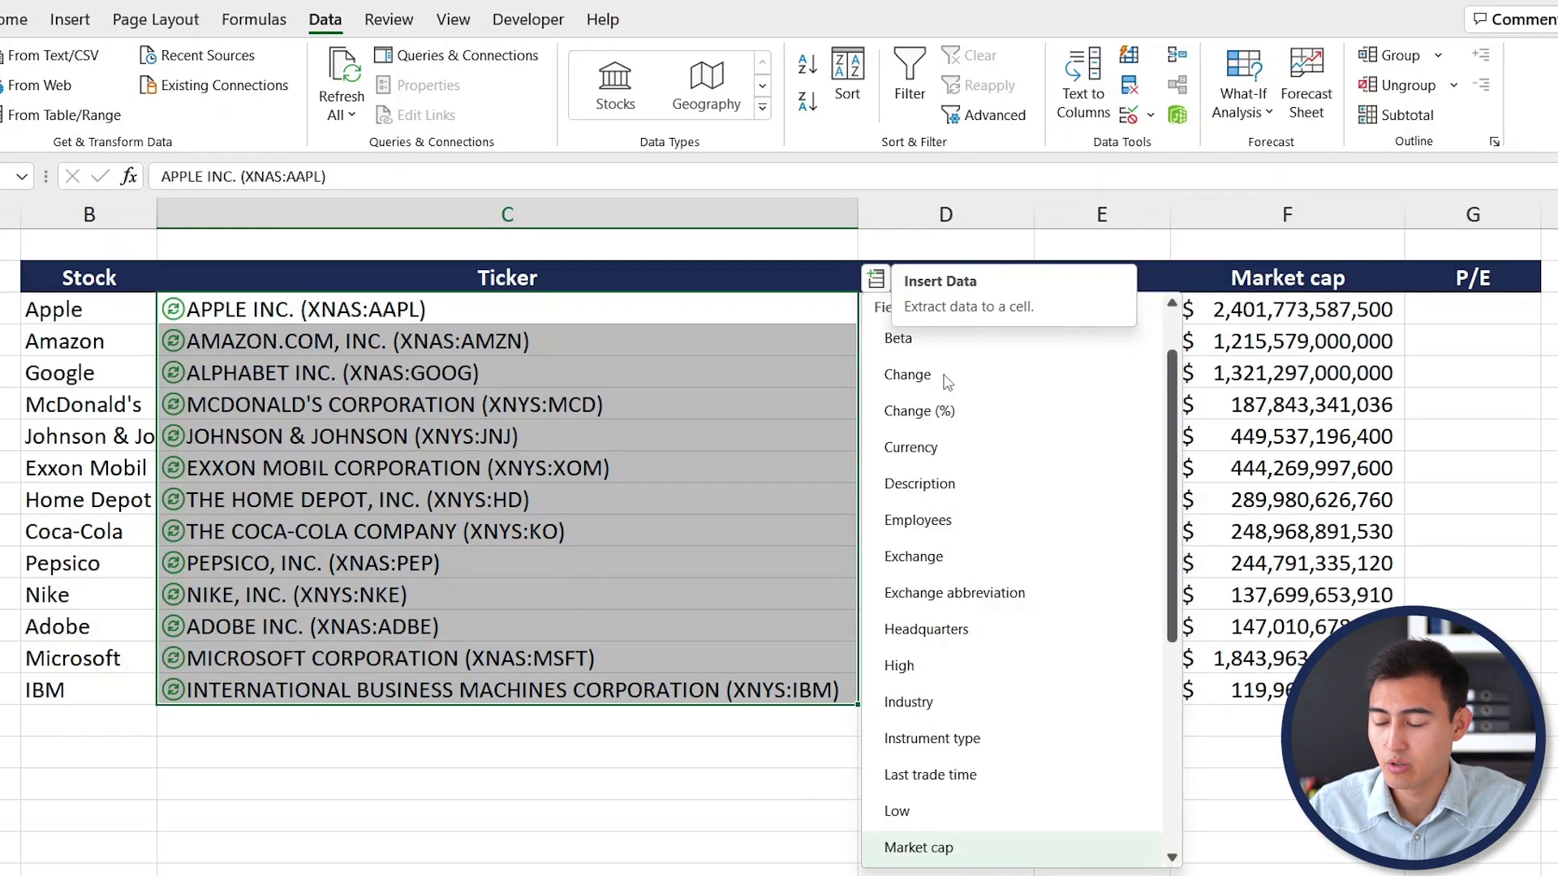
{"action": "left_click_drag", "start_coordinate": [1169, 610], "coordinate": [1168, 799]}
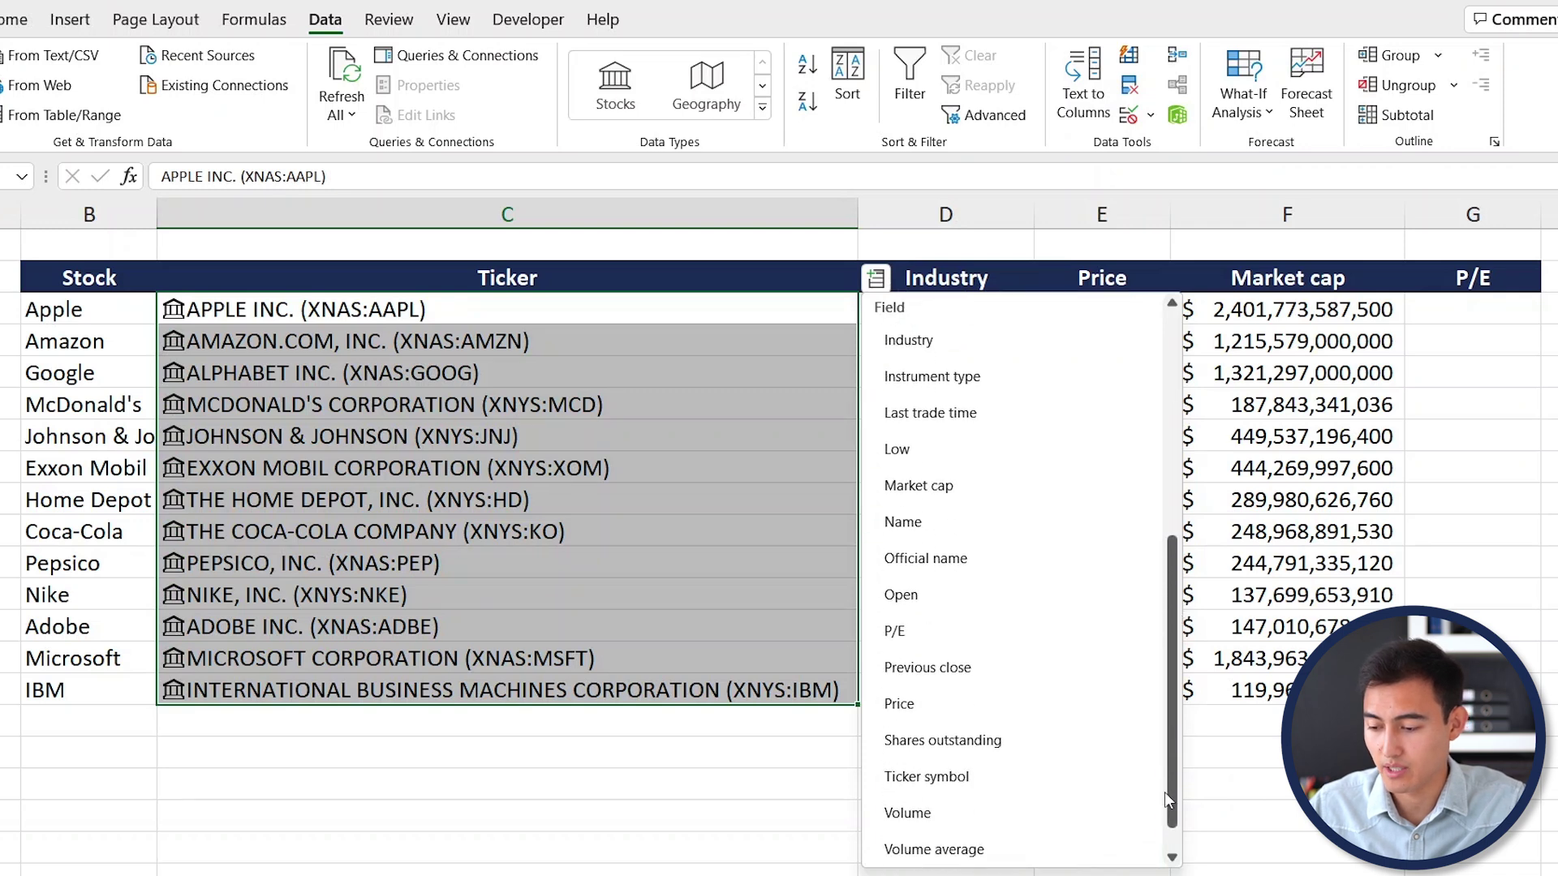
{"action": "left_click", "coordinate": [963, 631]}
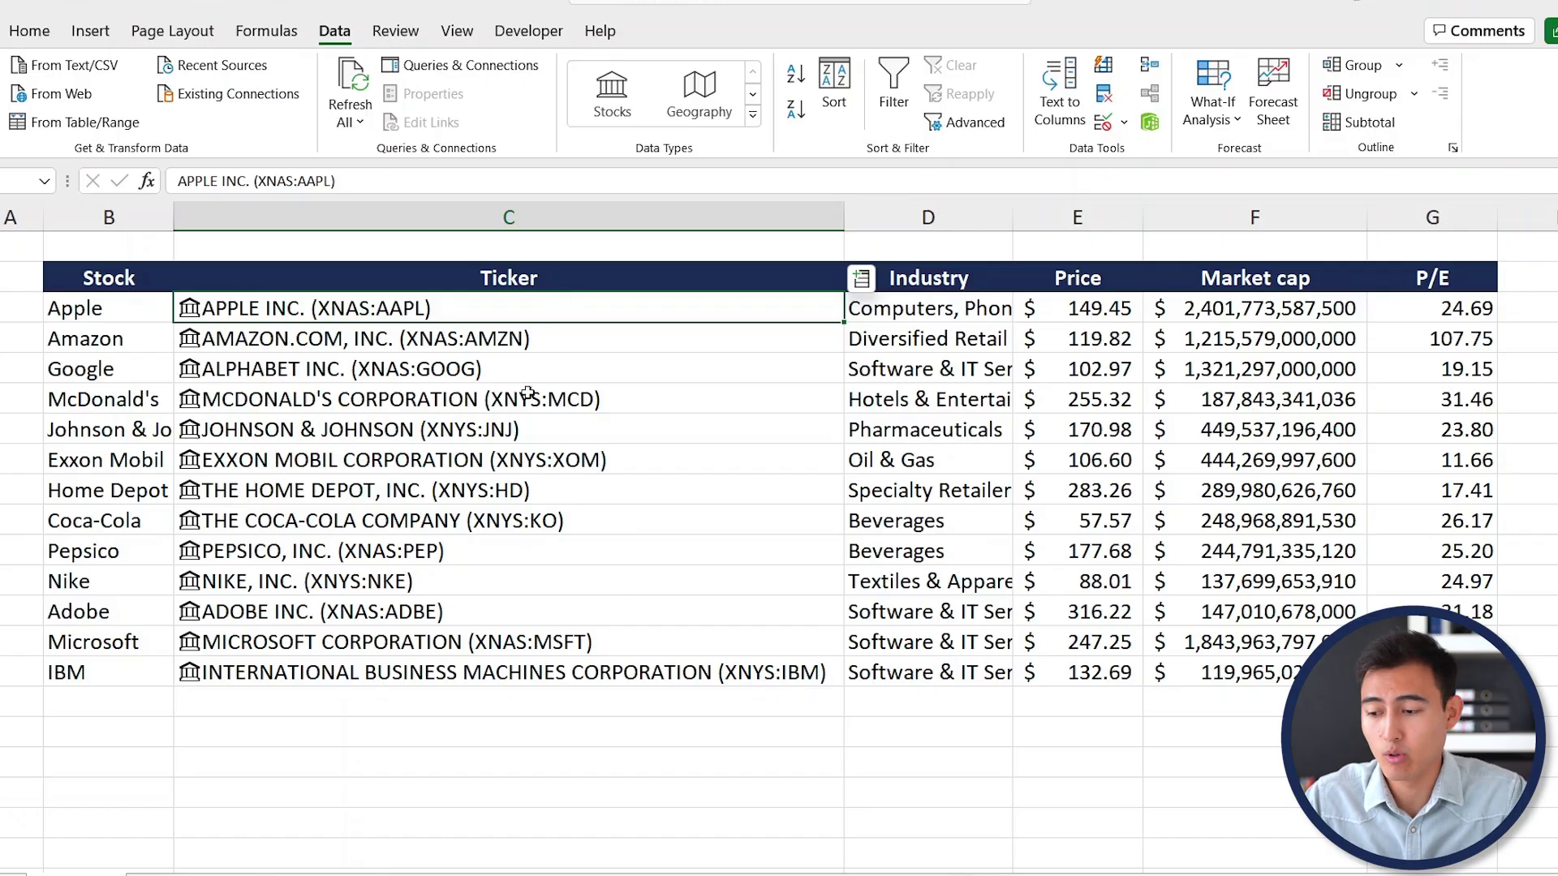
Step: Convert the whole stock range into a table with headers using Ctrl+T
{"action": "left_click", "coordinate": [520, 406]}
{"action": "key", "text": "ctrl+a"}
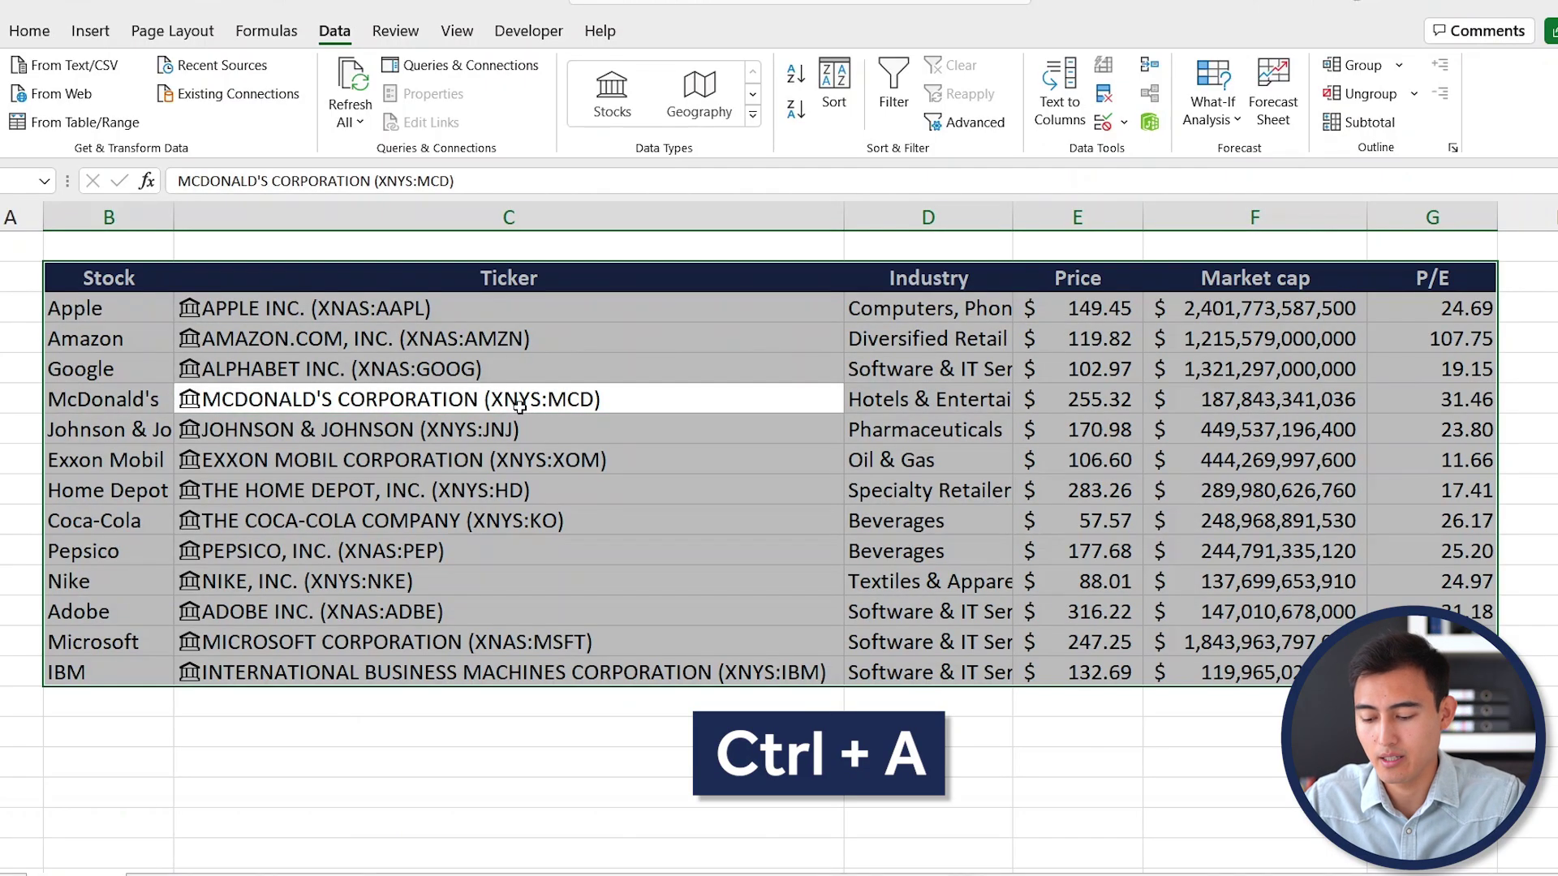
{"action": "key", "text": "ctrl+t"}
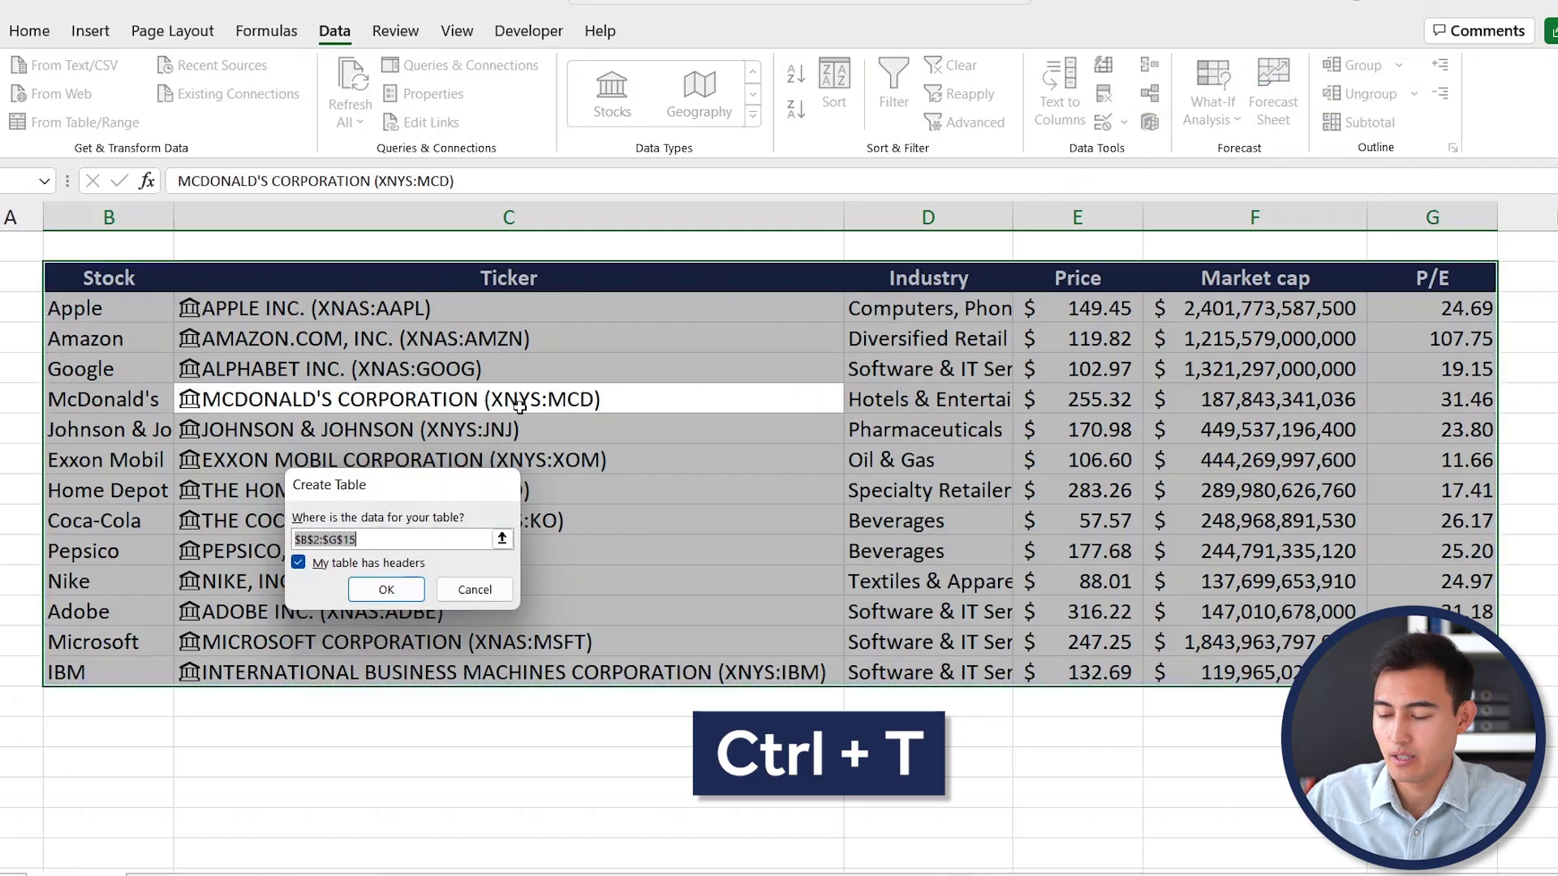
{"action": "key", "text": "Return"}
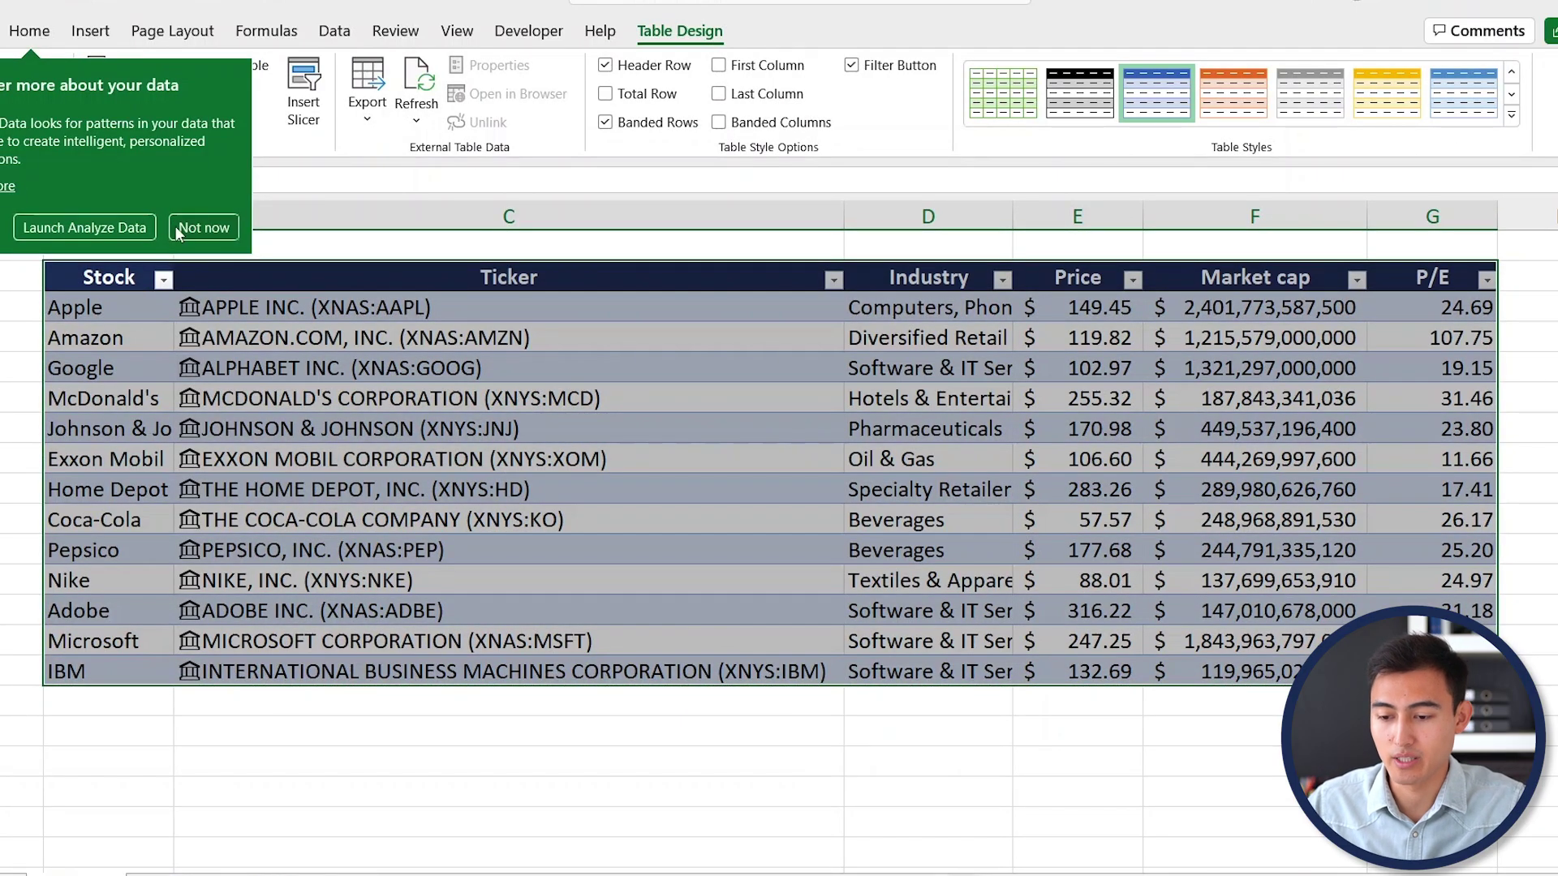
{"action": "left_click", "coordinate": [191, 221]}
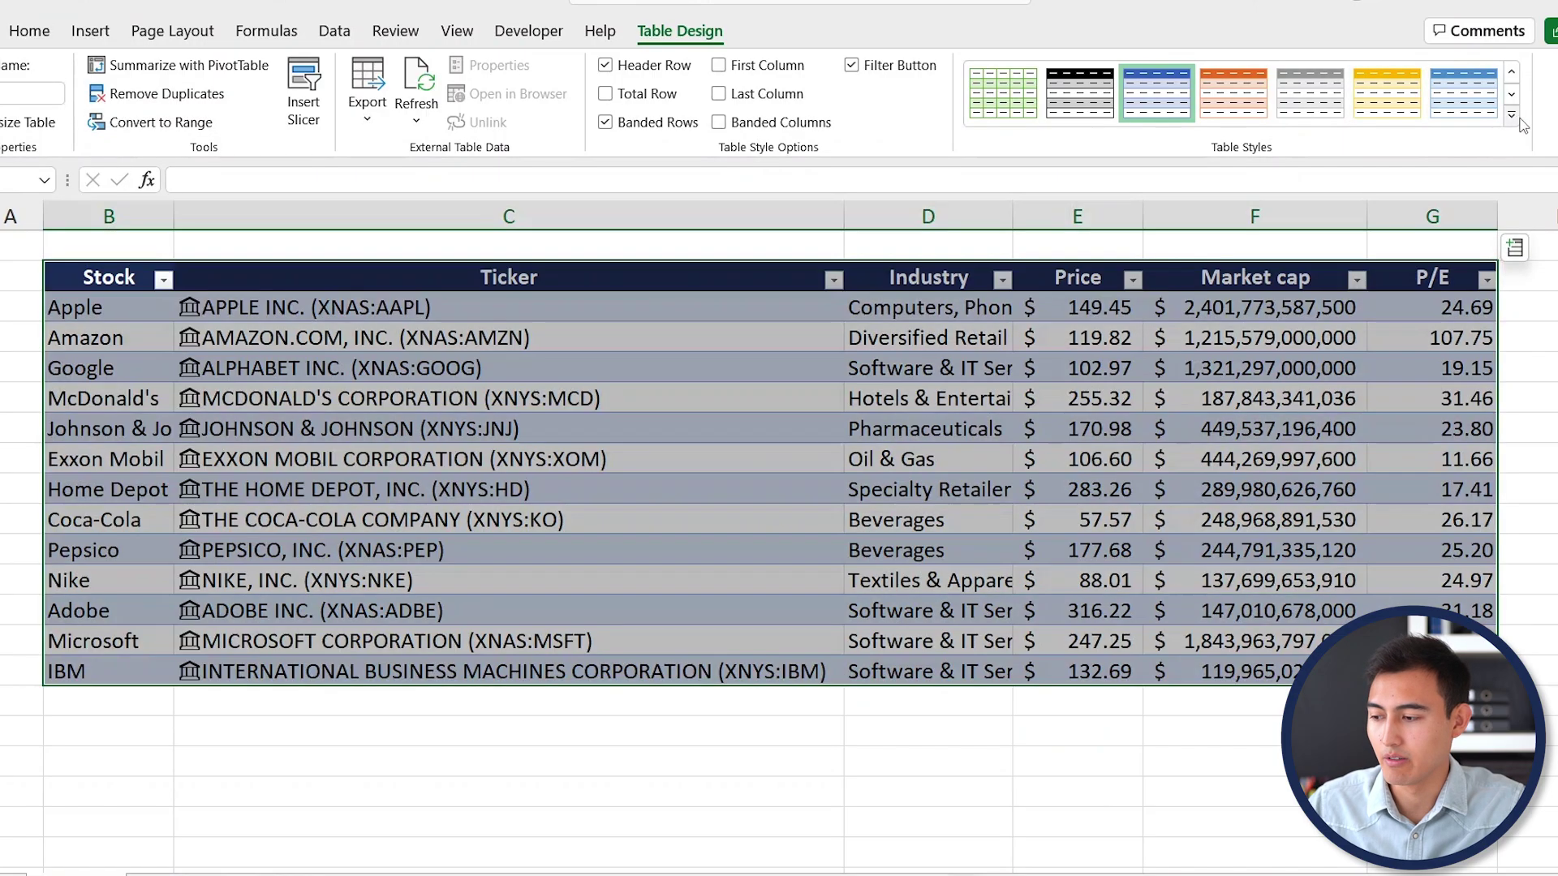
Step: Clear the table's built-in style and check the Industry values
{"action": "left_click", "coordinate": [1512, 117]}
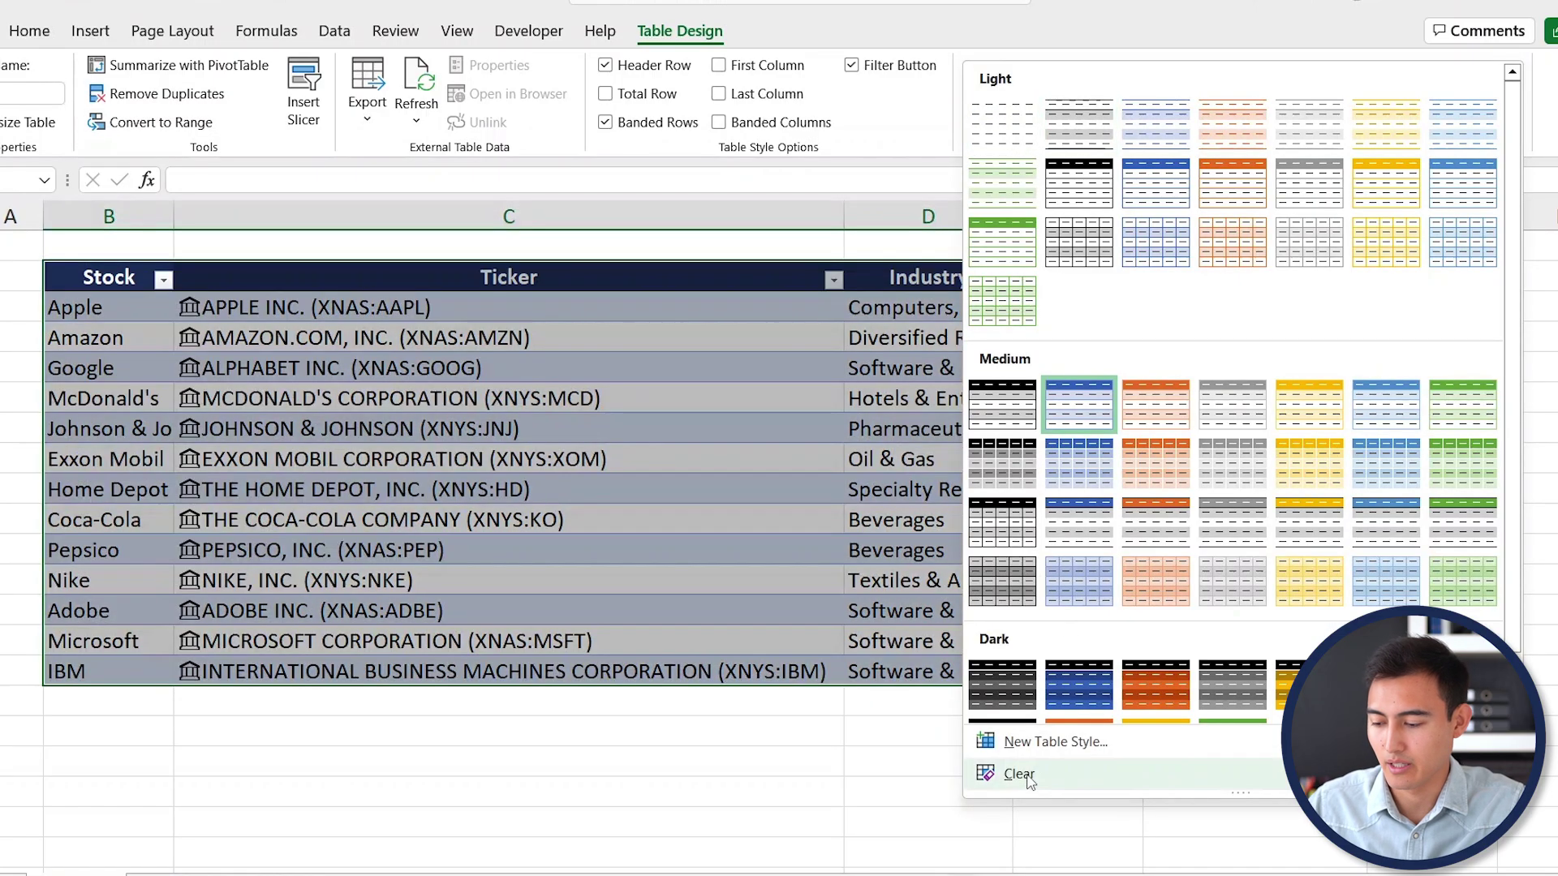
{"action": "left_click", "coordinate": [1026, 775]}
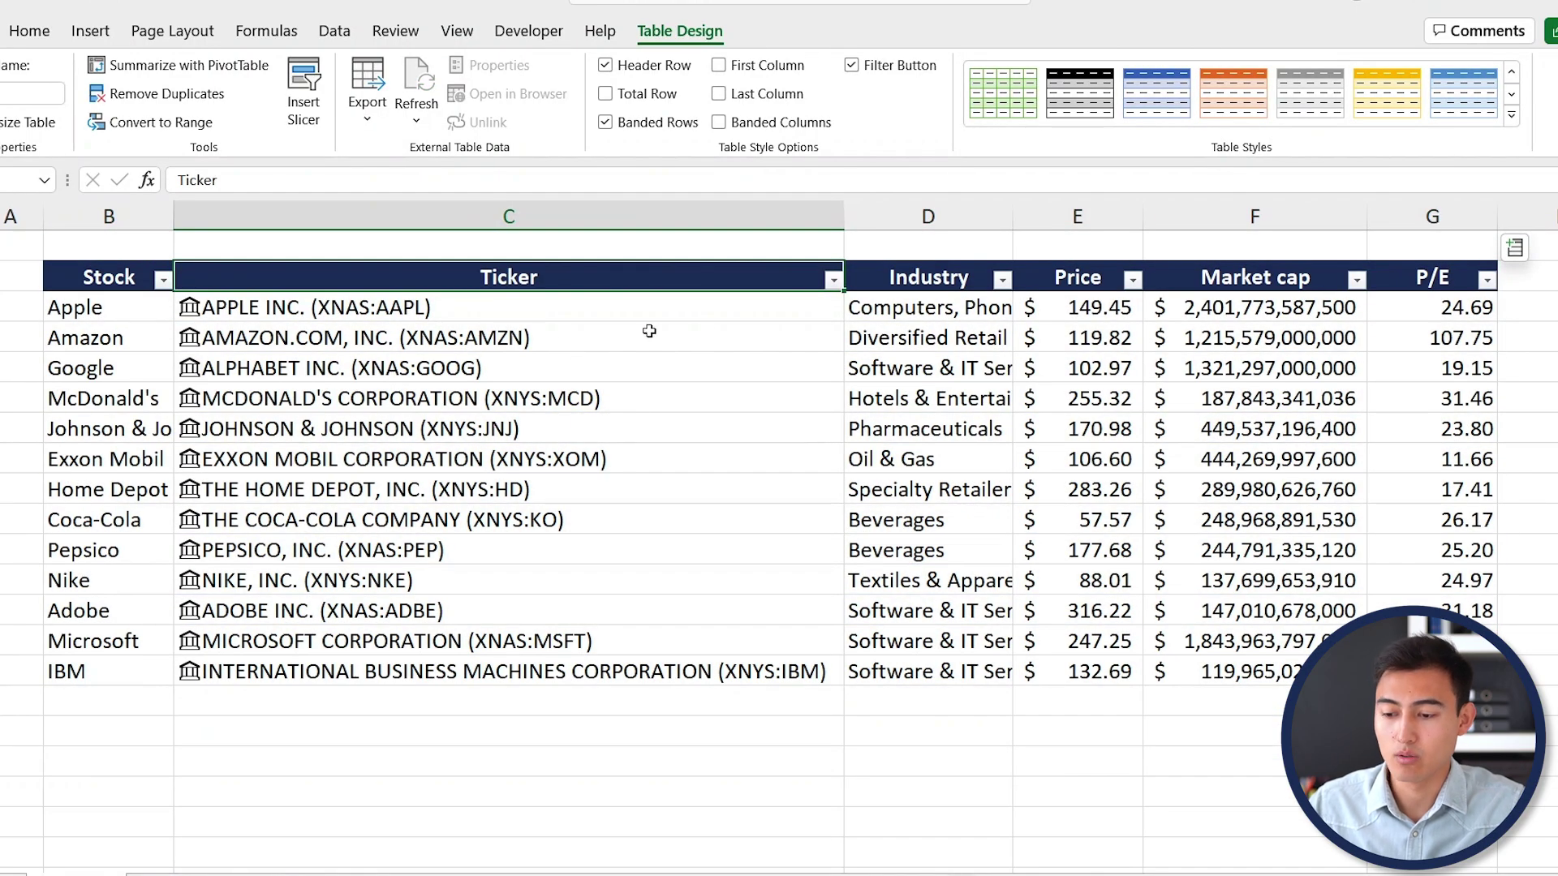
{"action": "left_click", "coordinate": [964, 304]}
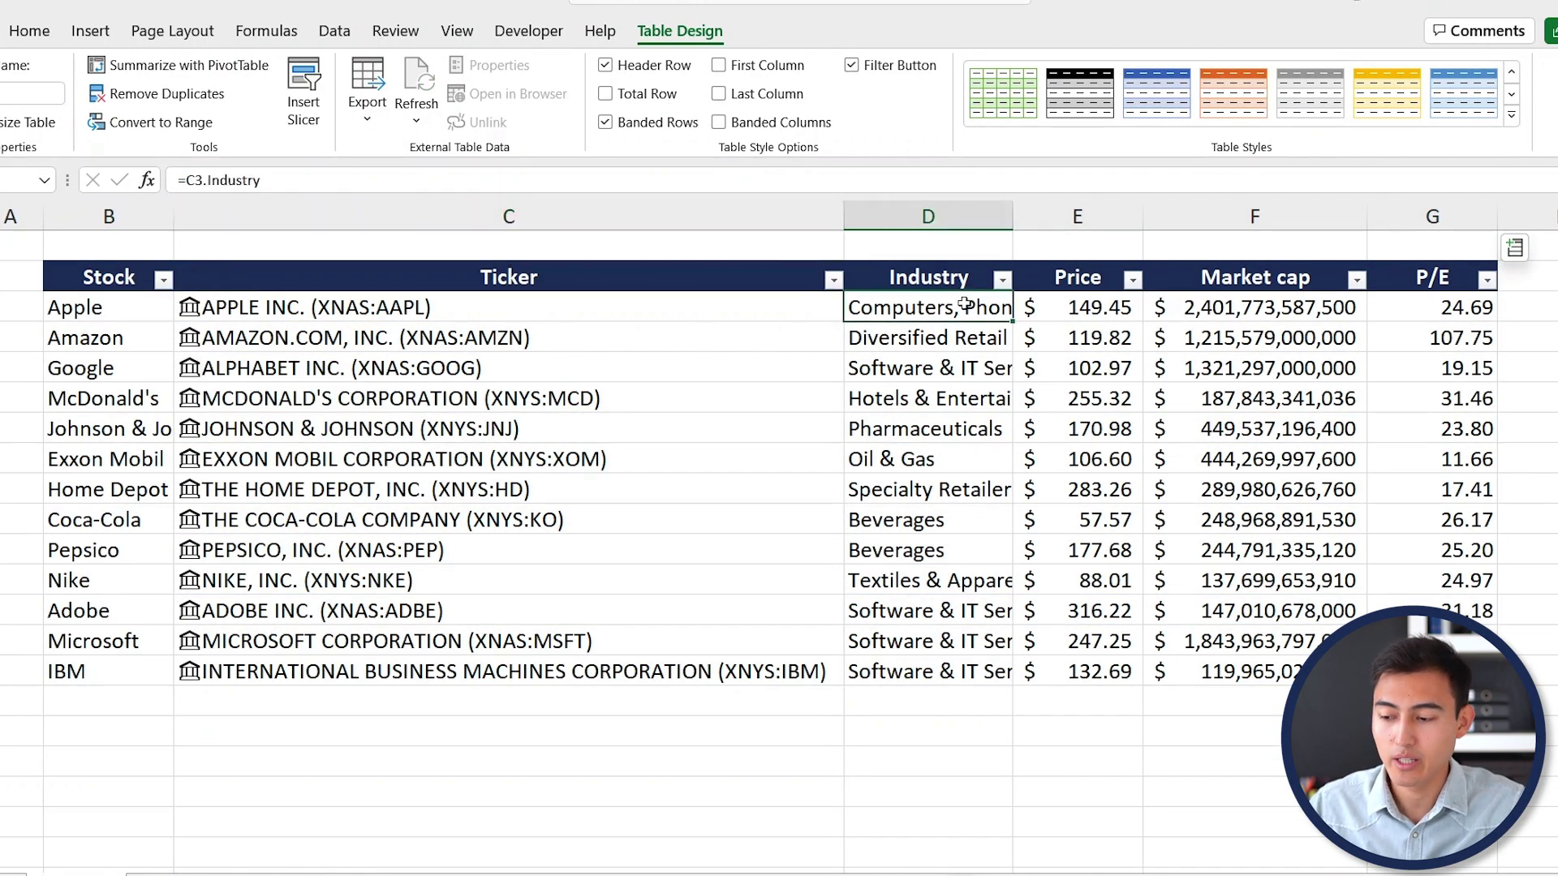
{"action": "left_click", "coordinate": [898, 370]}
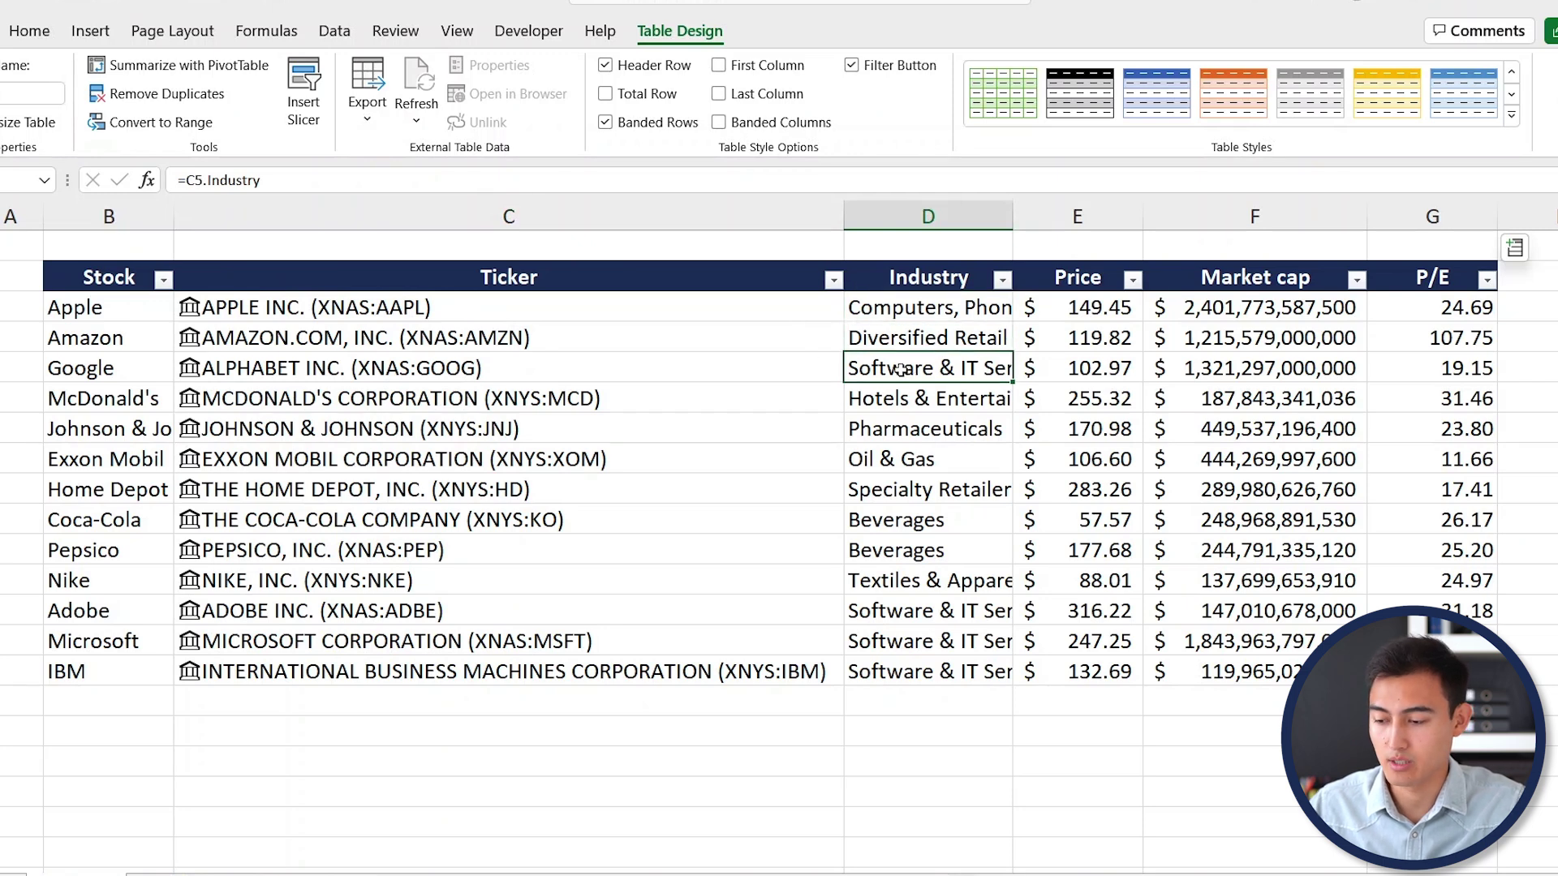
{"action": "right_click", "coordinate": [900, 370]}
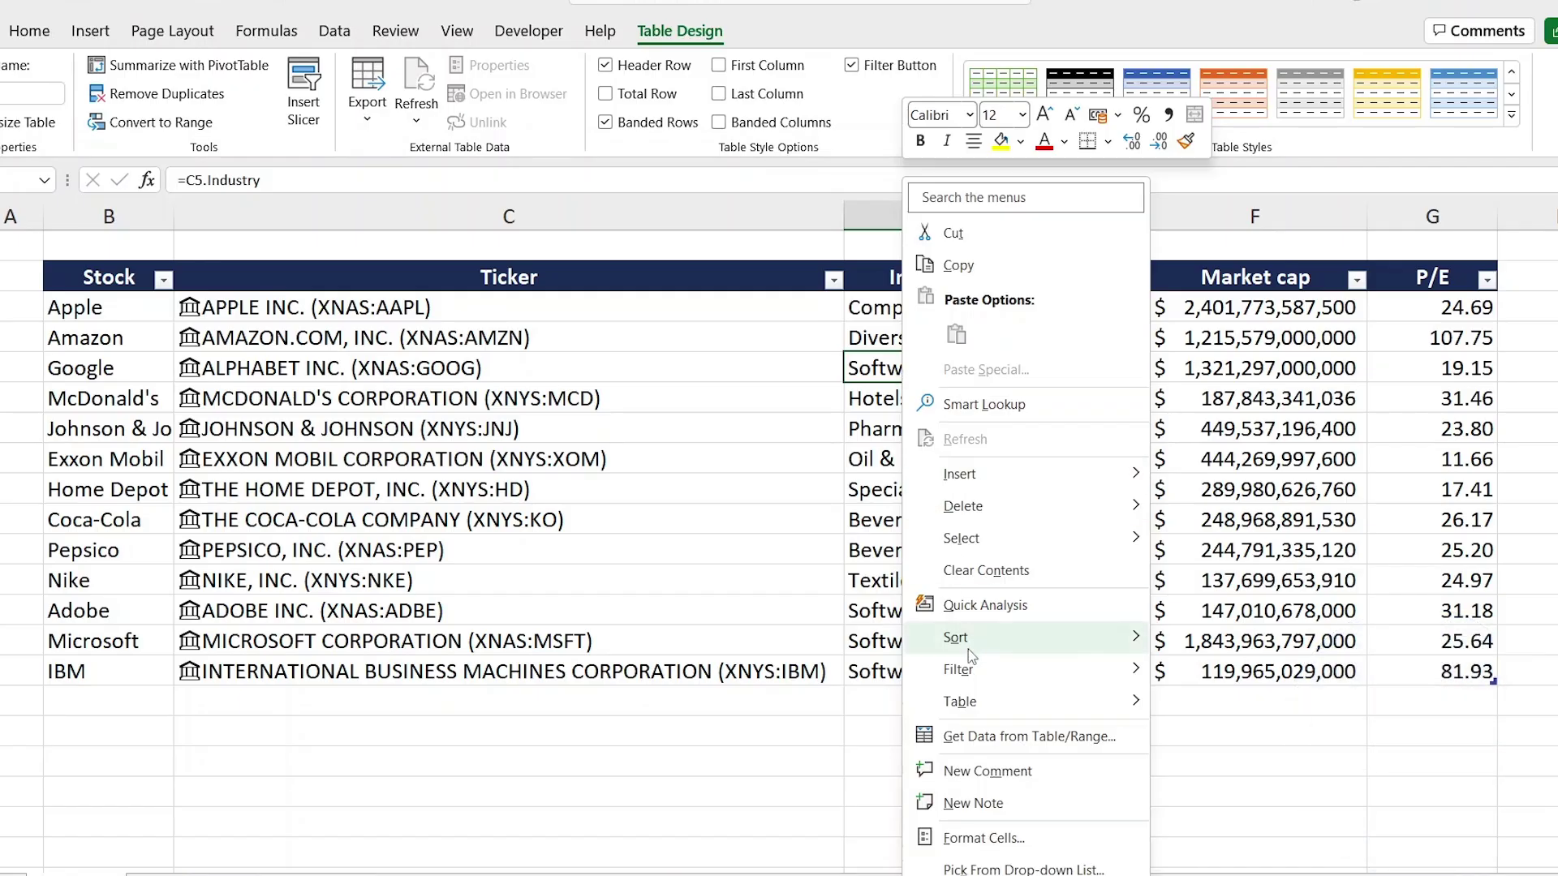
{"action": "mouse_move", "coordinate": [971, 669]}
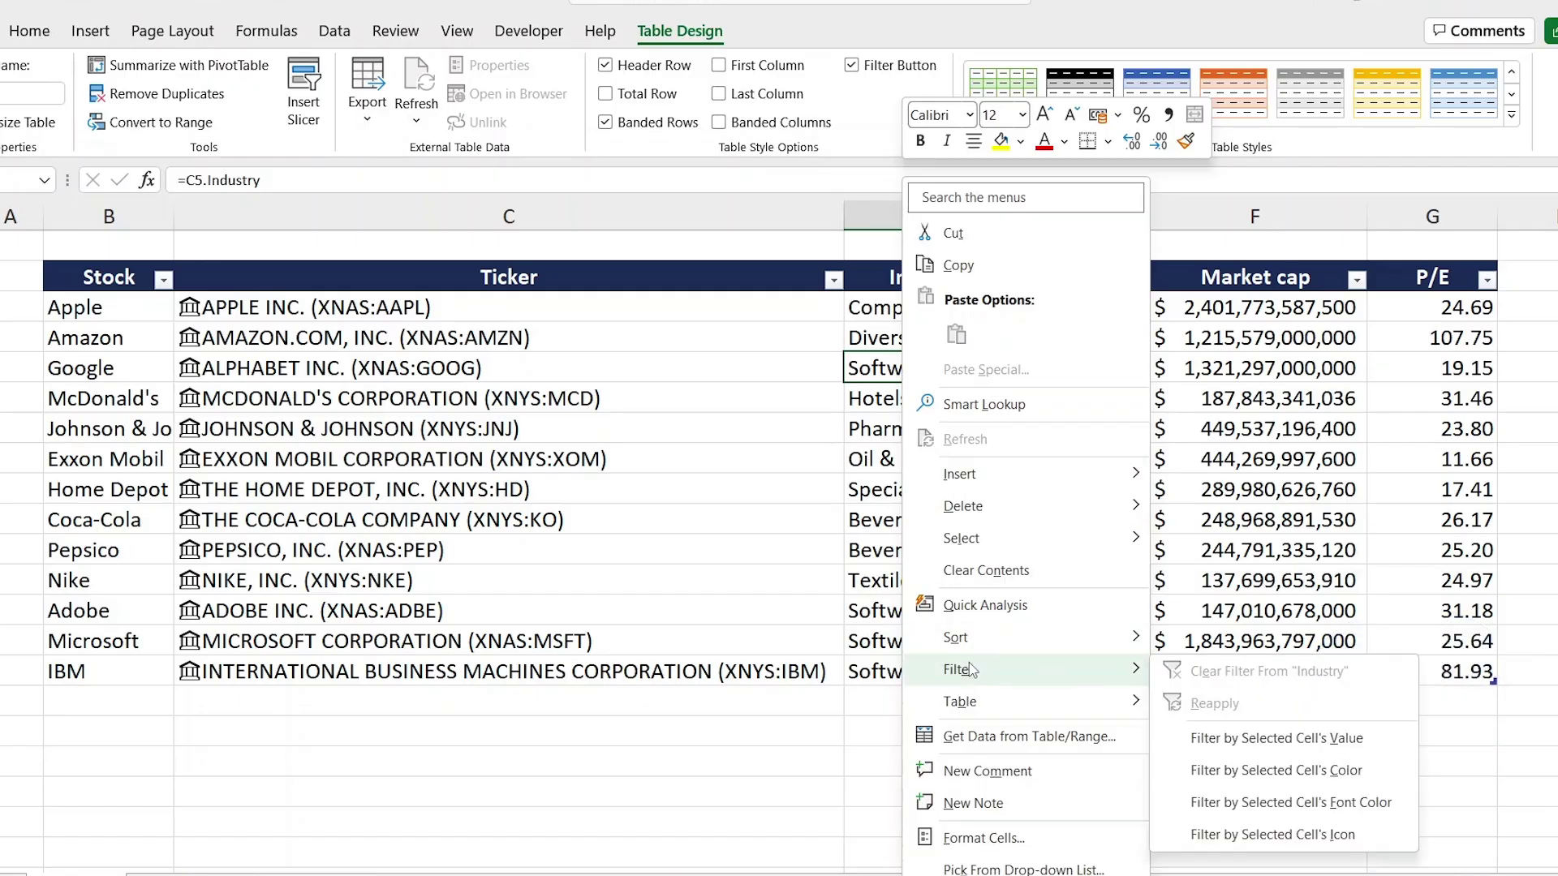
{"action": "left_click", "coordinate": [1257, 738]}
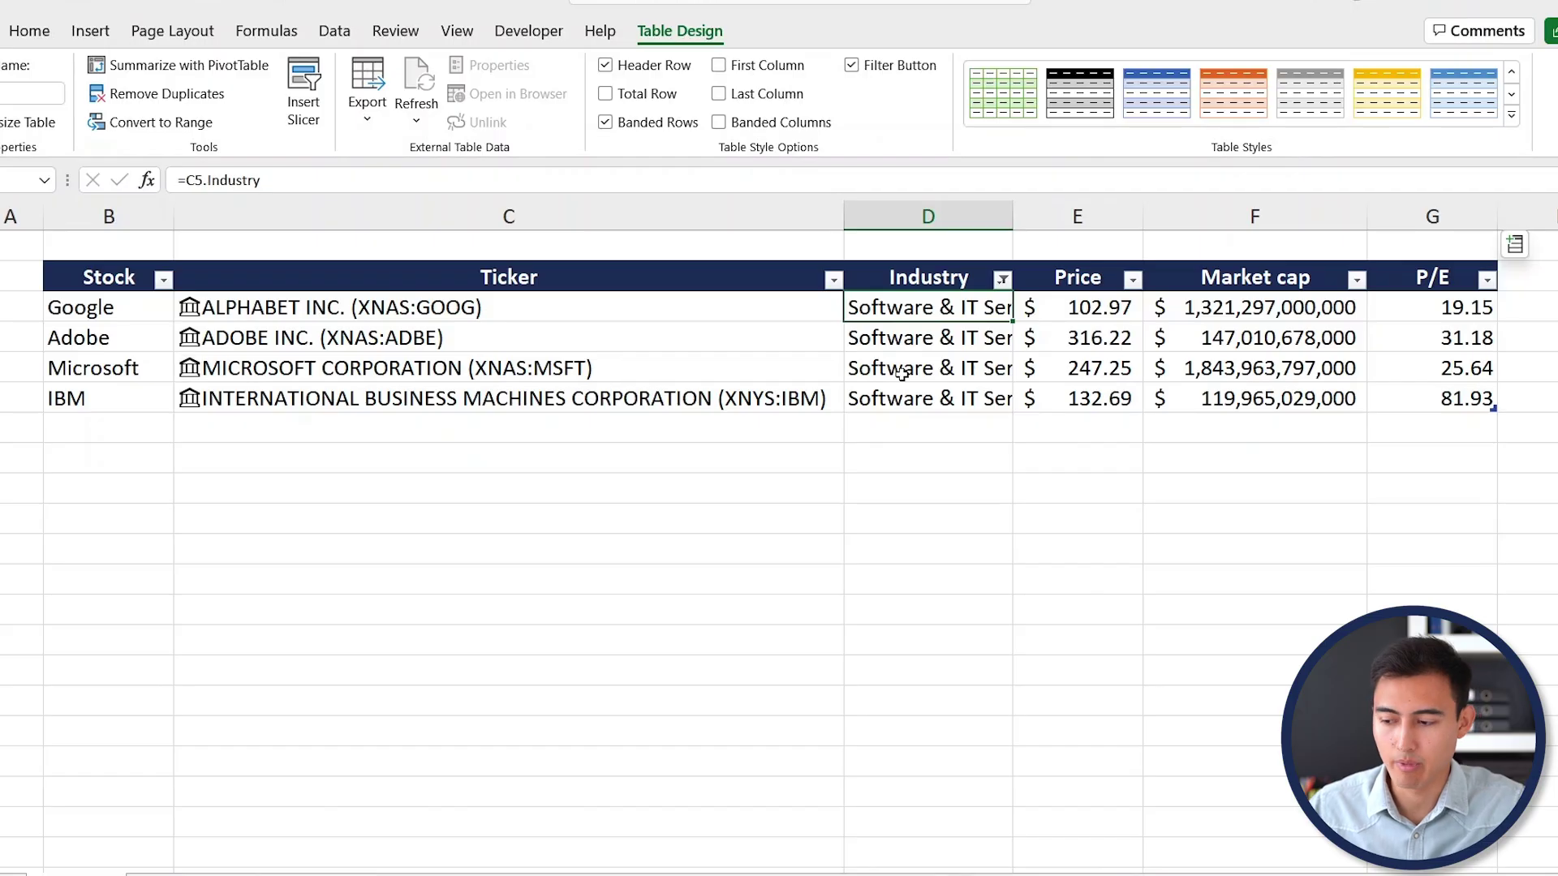
{"action": "key", "text": "ctrl+shift+F2"}
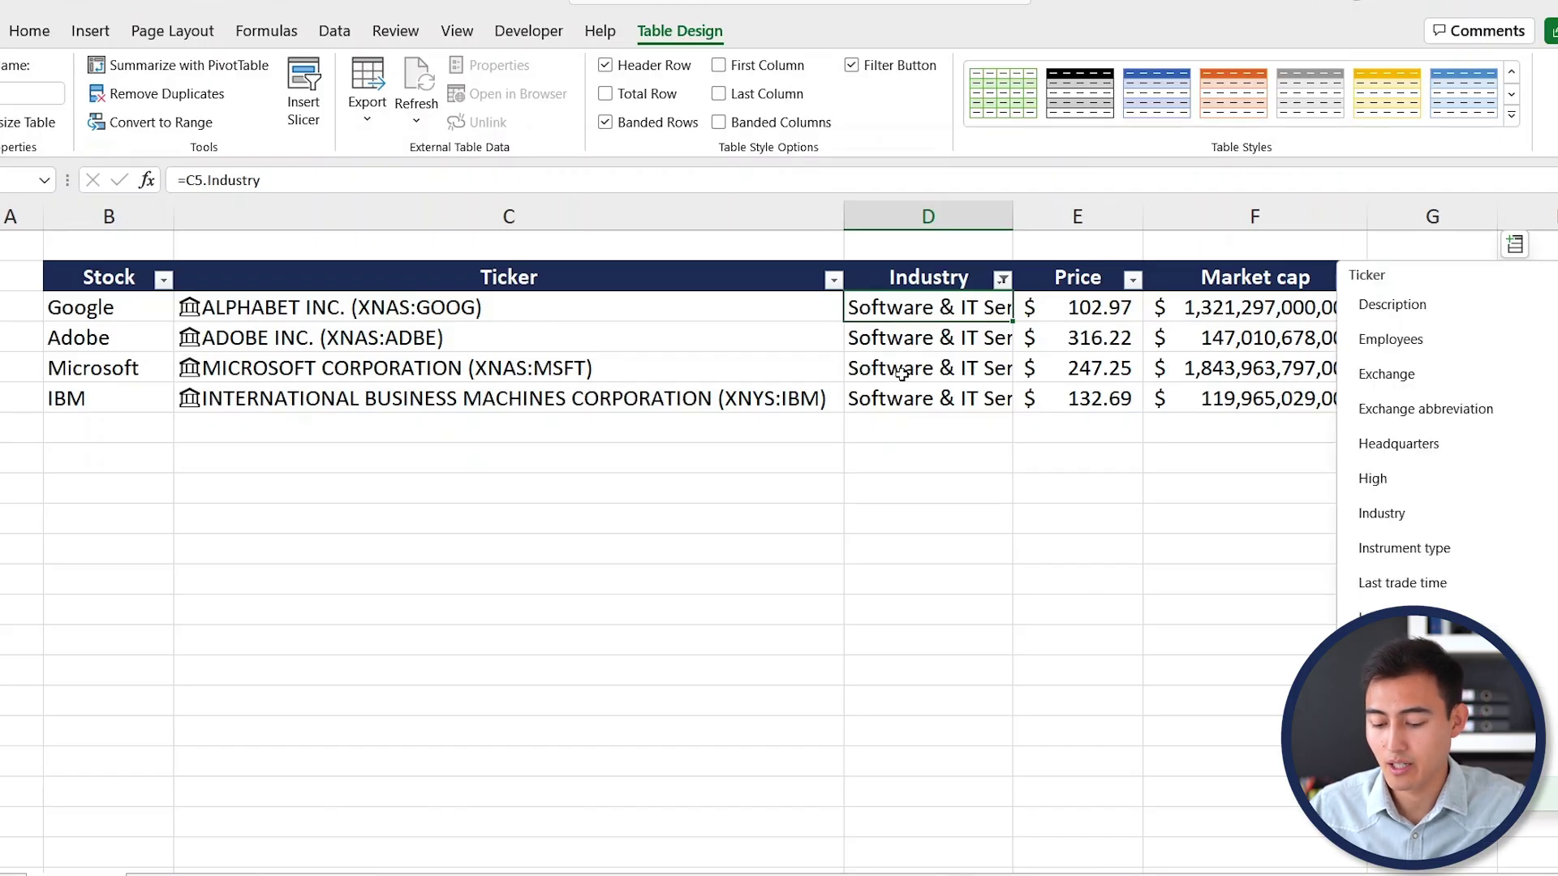
{"action": "key", "text": "ctrl+z"}
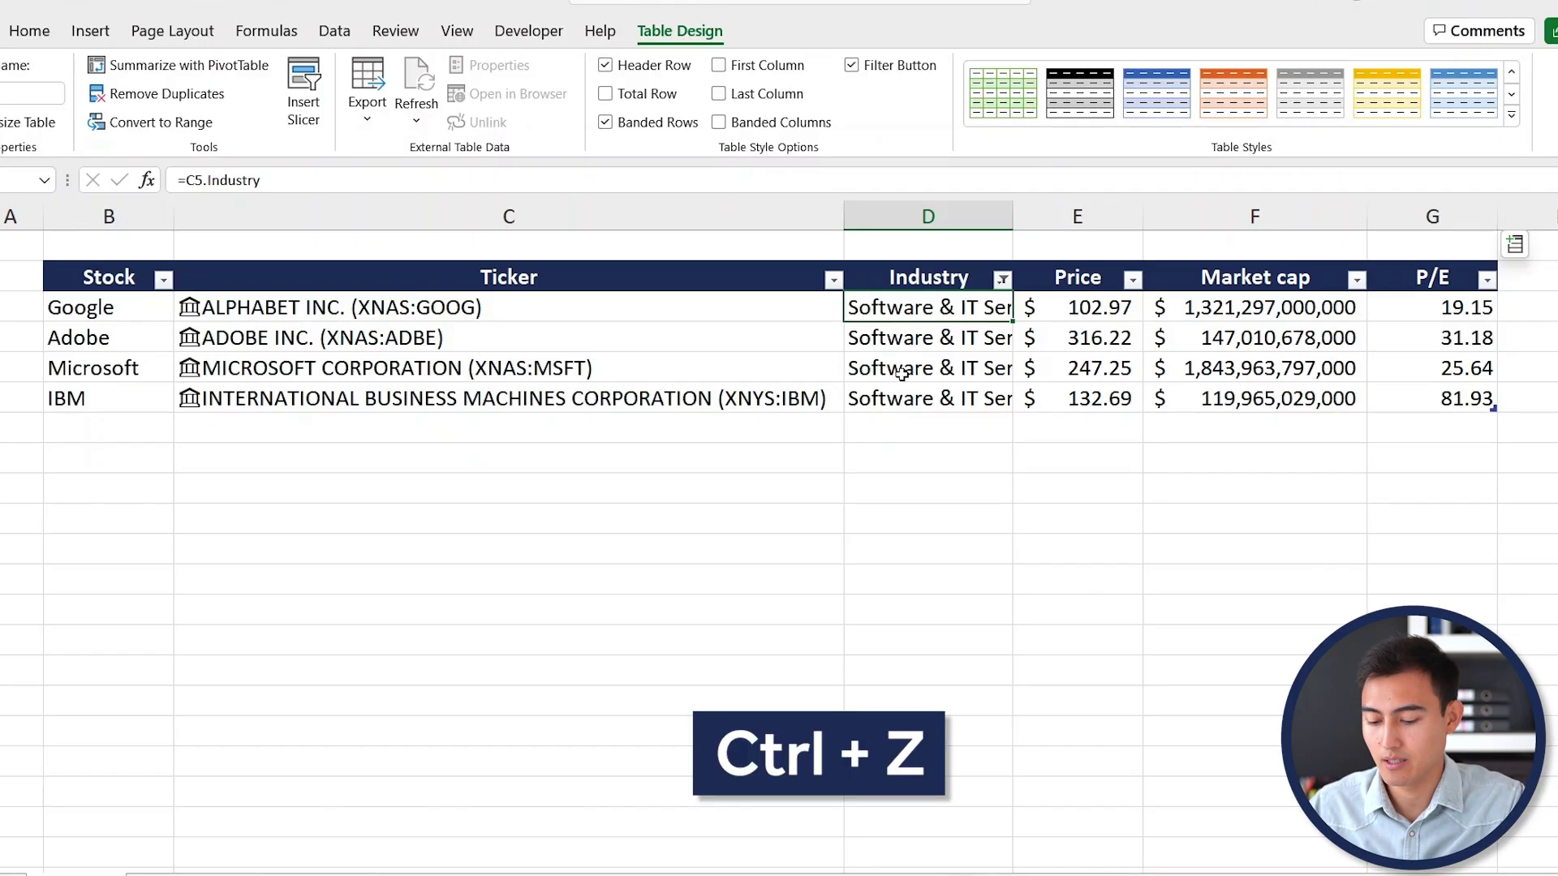
{"action": "key", "text": "ctrl+z"}
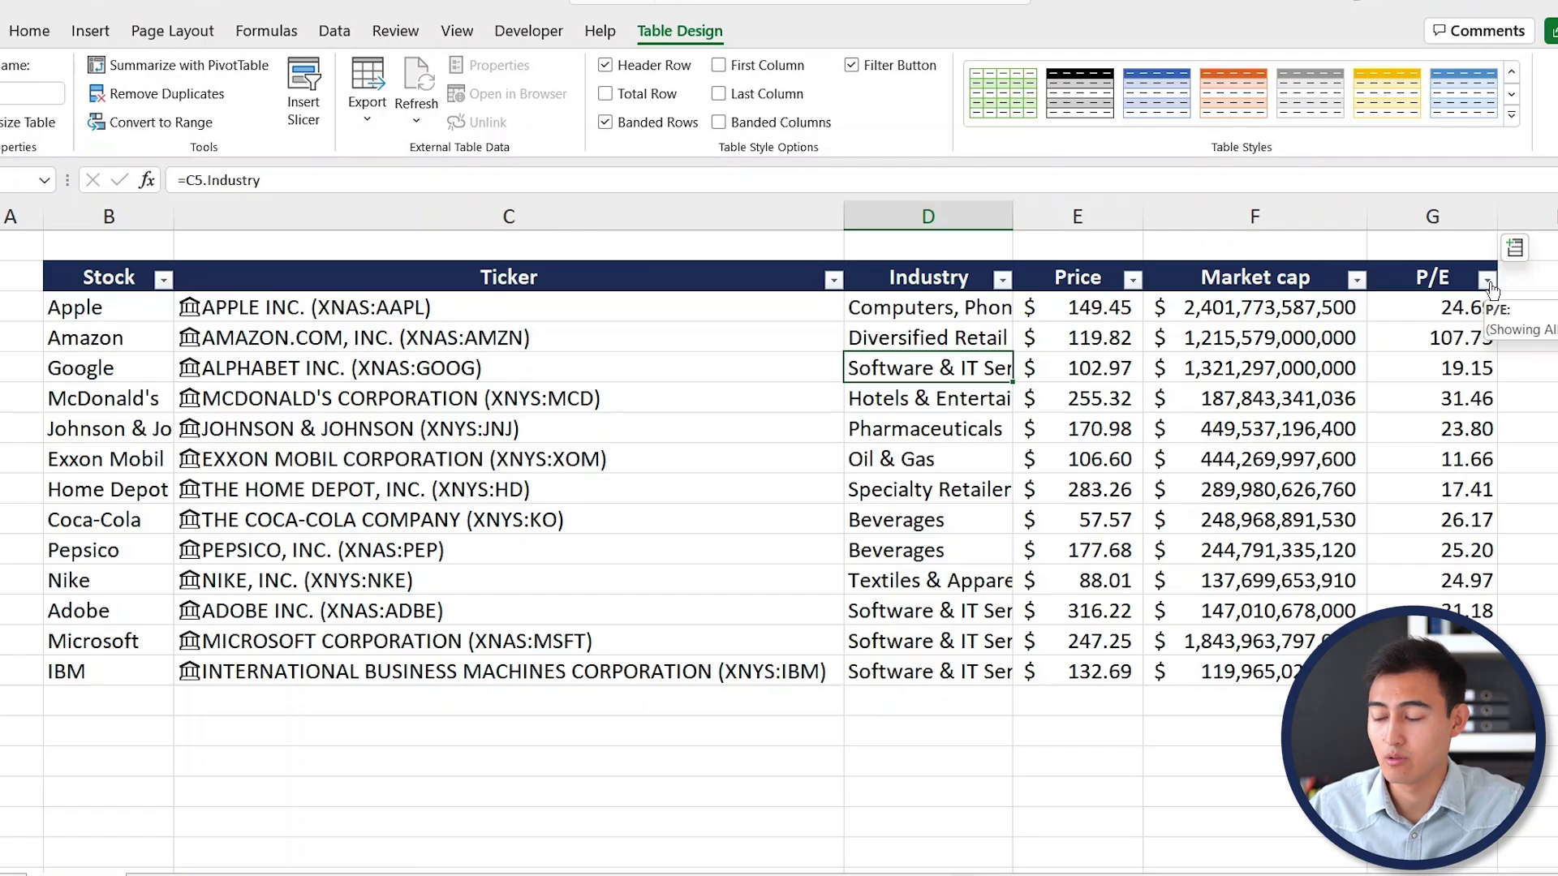
Step: Apply a Number Filter on P/E showing only values greater than 25
{"action": "scroll", "coordinate": [1397, 382], "scroll_direction": "right", "scroll_amount": 1}
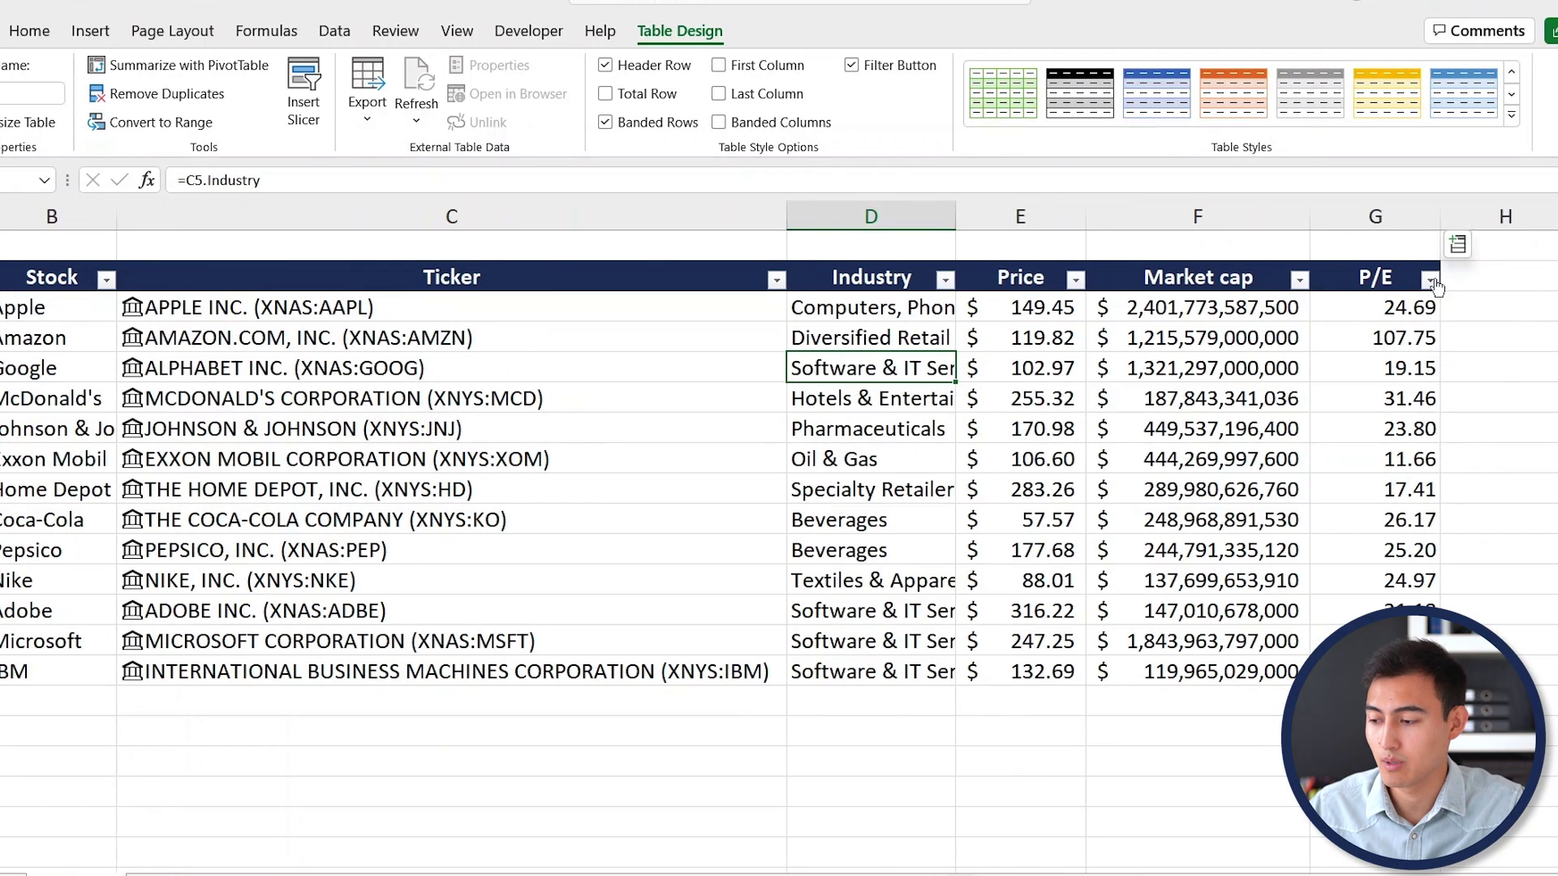
{"action": "left_click", "coordinate": [1429, 280]}
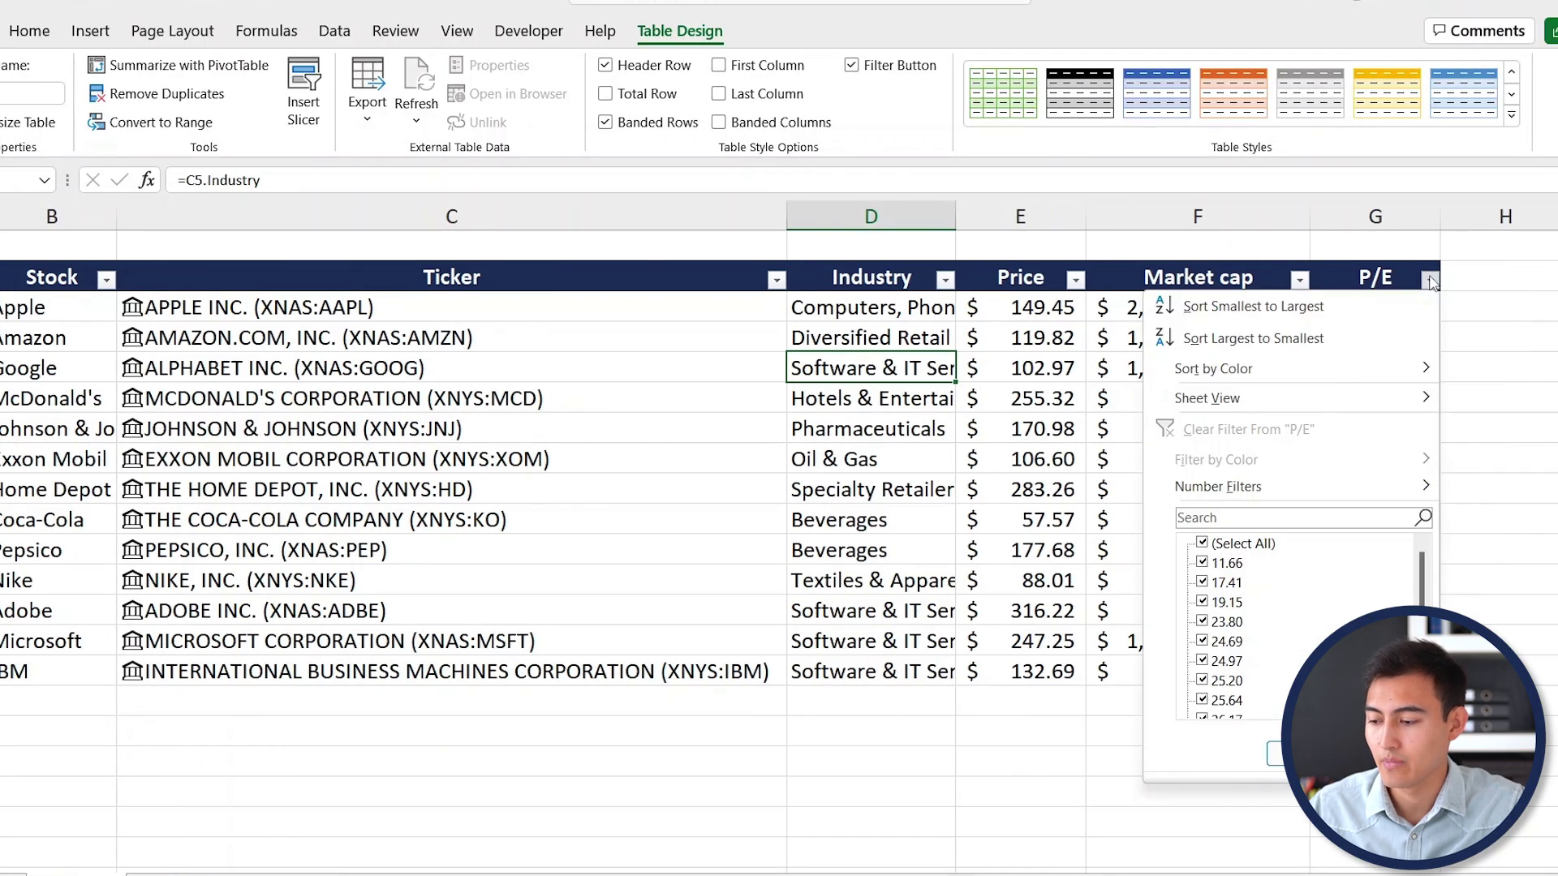
{"action": "mouse_move", "coordinate": [1216, 488]}
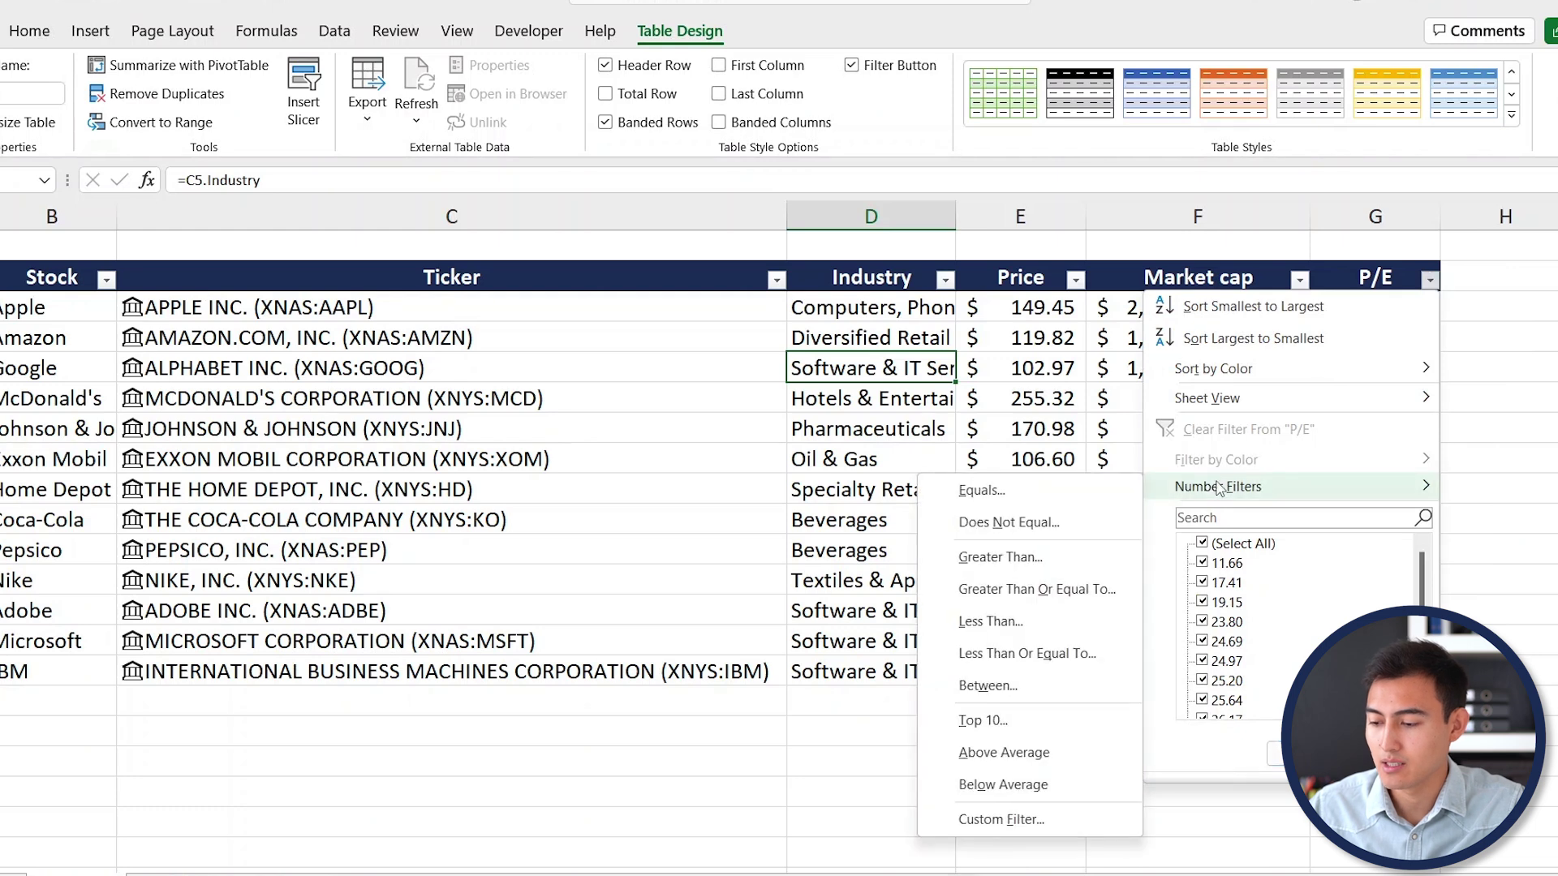
{"action": "left_click", "coordinate": [1001, 558]}
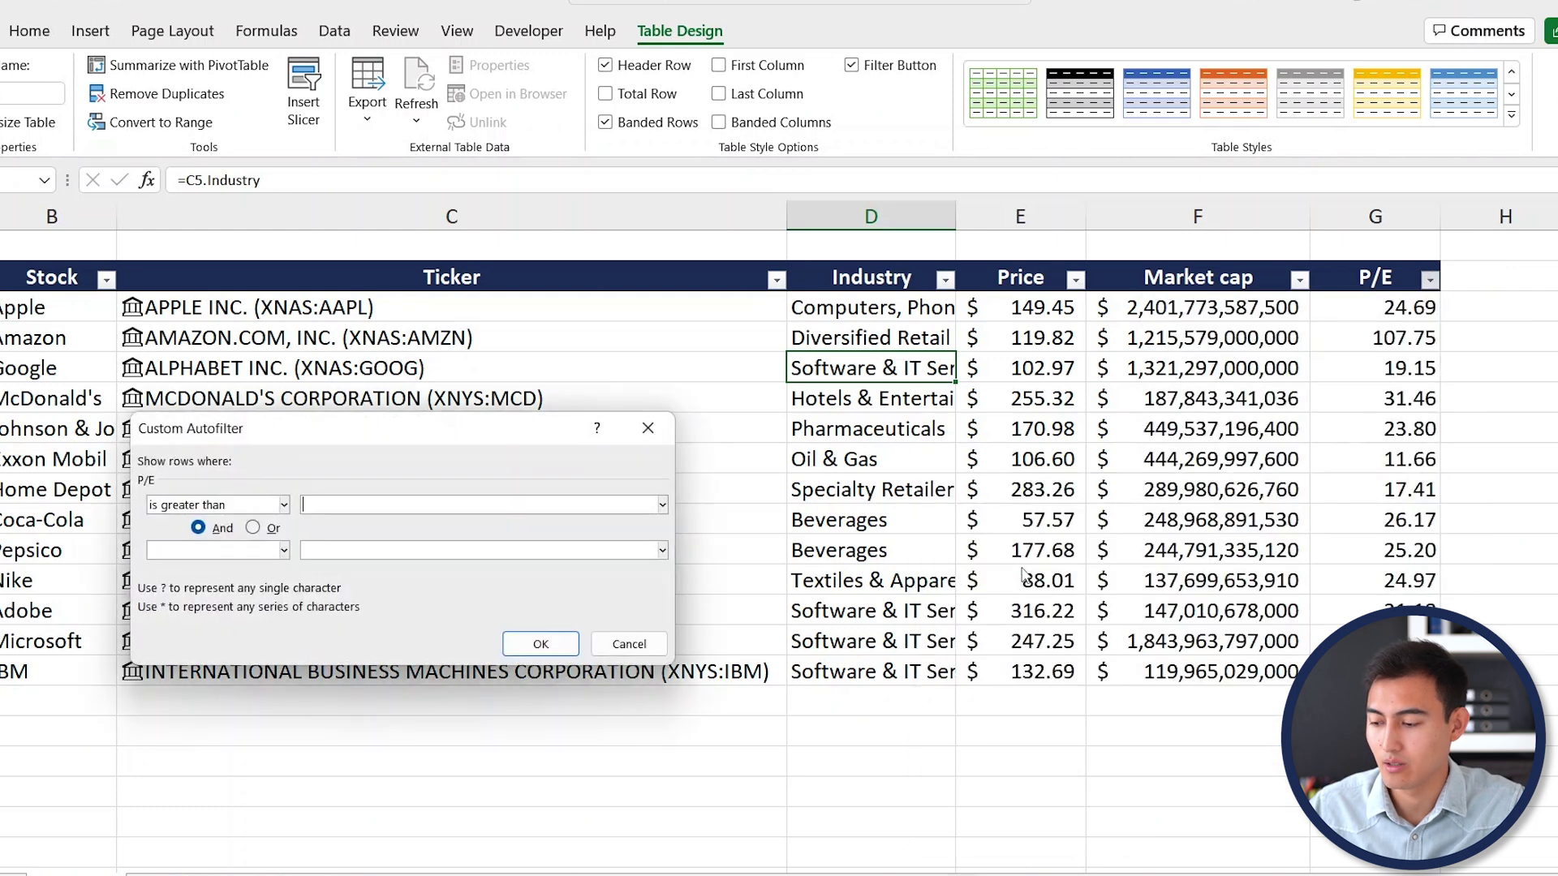
{"action": "type", "text": "25"}
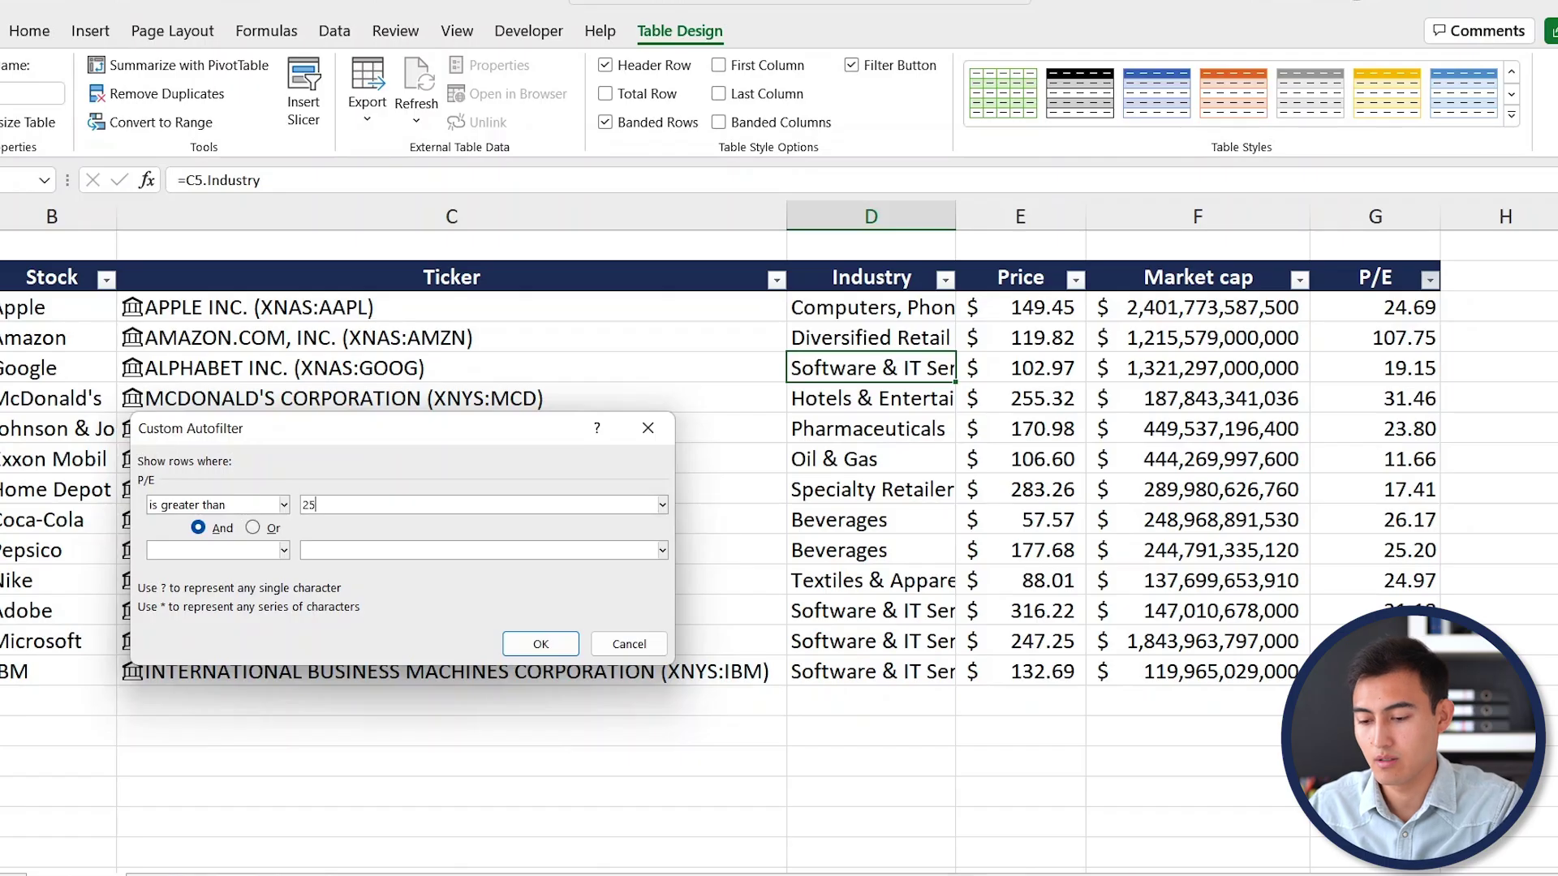
{"action": "left_click", "coordinate": [535, 647]}
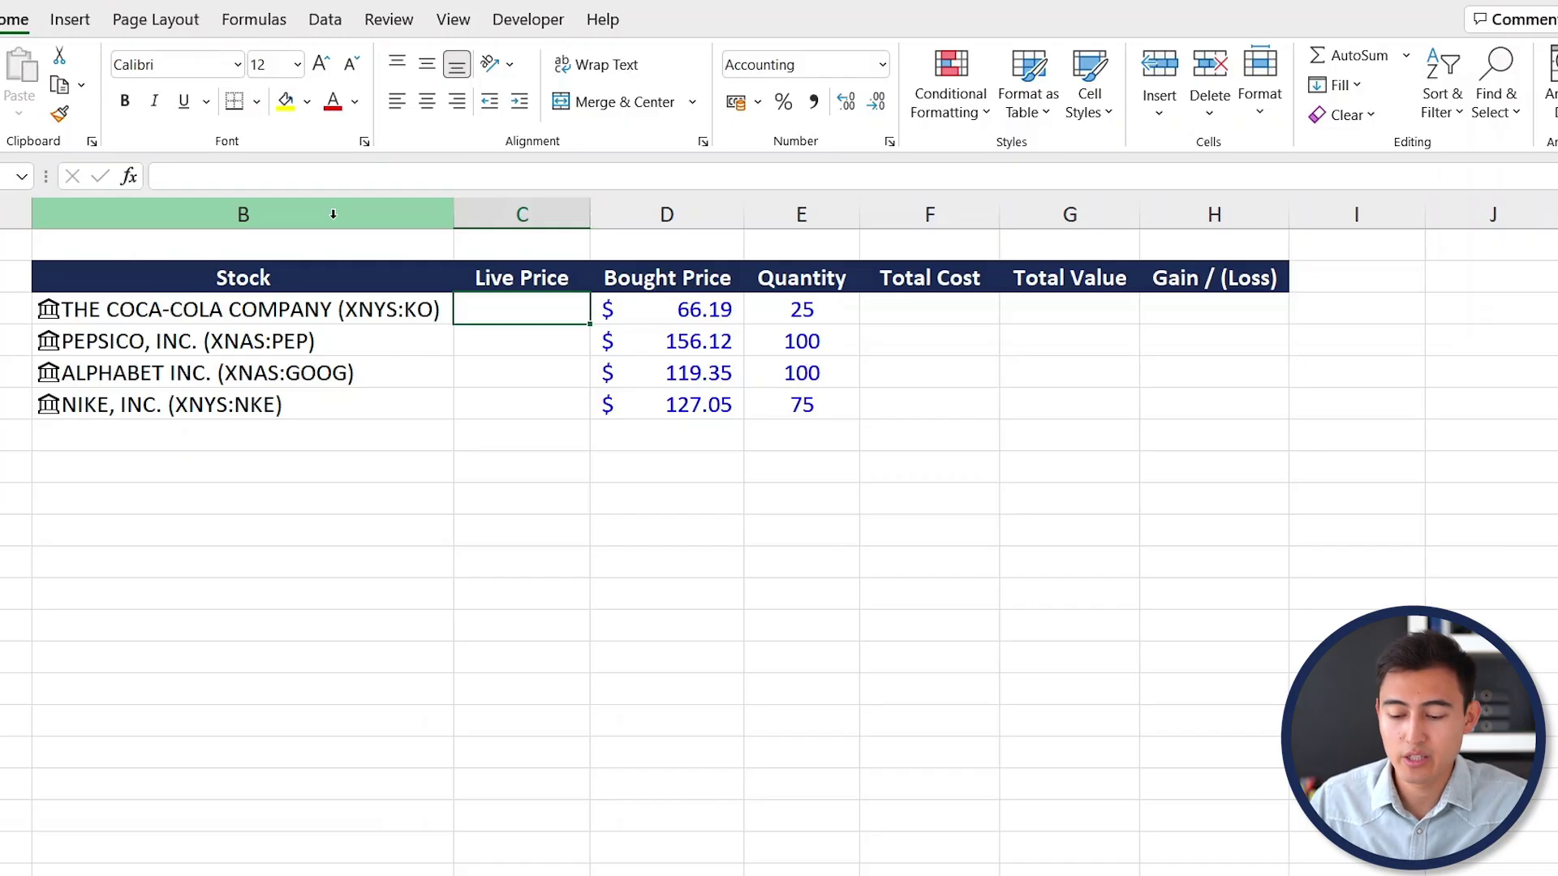
Step: Review Coca-Cola's bought price and quantity, then select all four stock cells B3:B6
{"action": "left_click", "coordinate": [195, 307]}
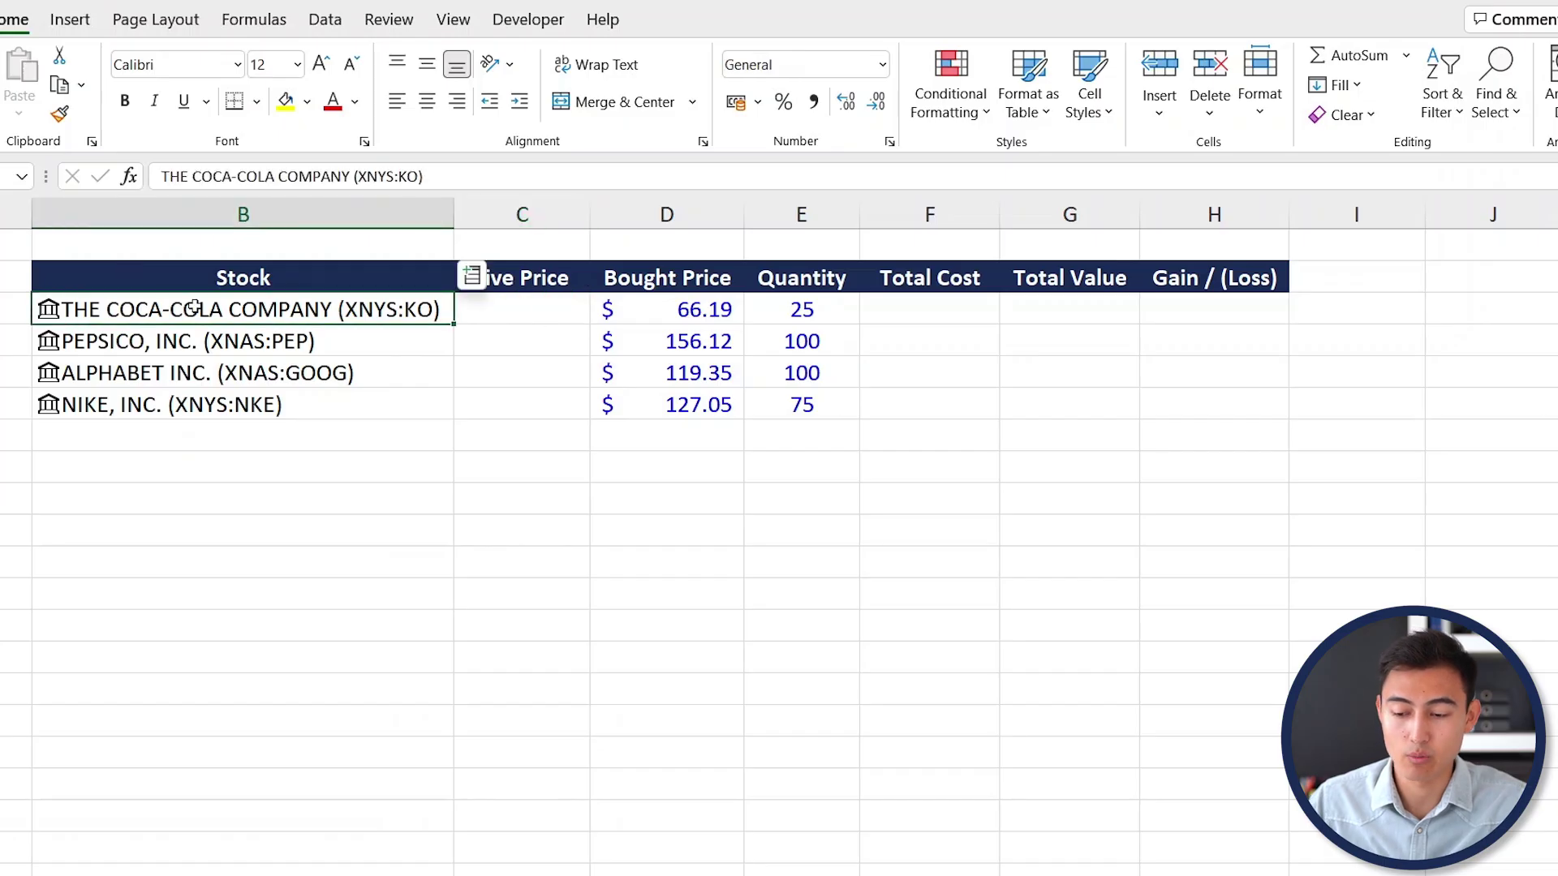
{"action": "key", "text": "Down"}
{"action": "key", "text": "Down"}
{"action": "key", "text": "Down"}
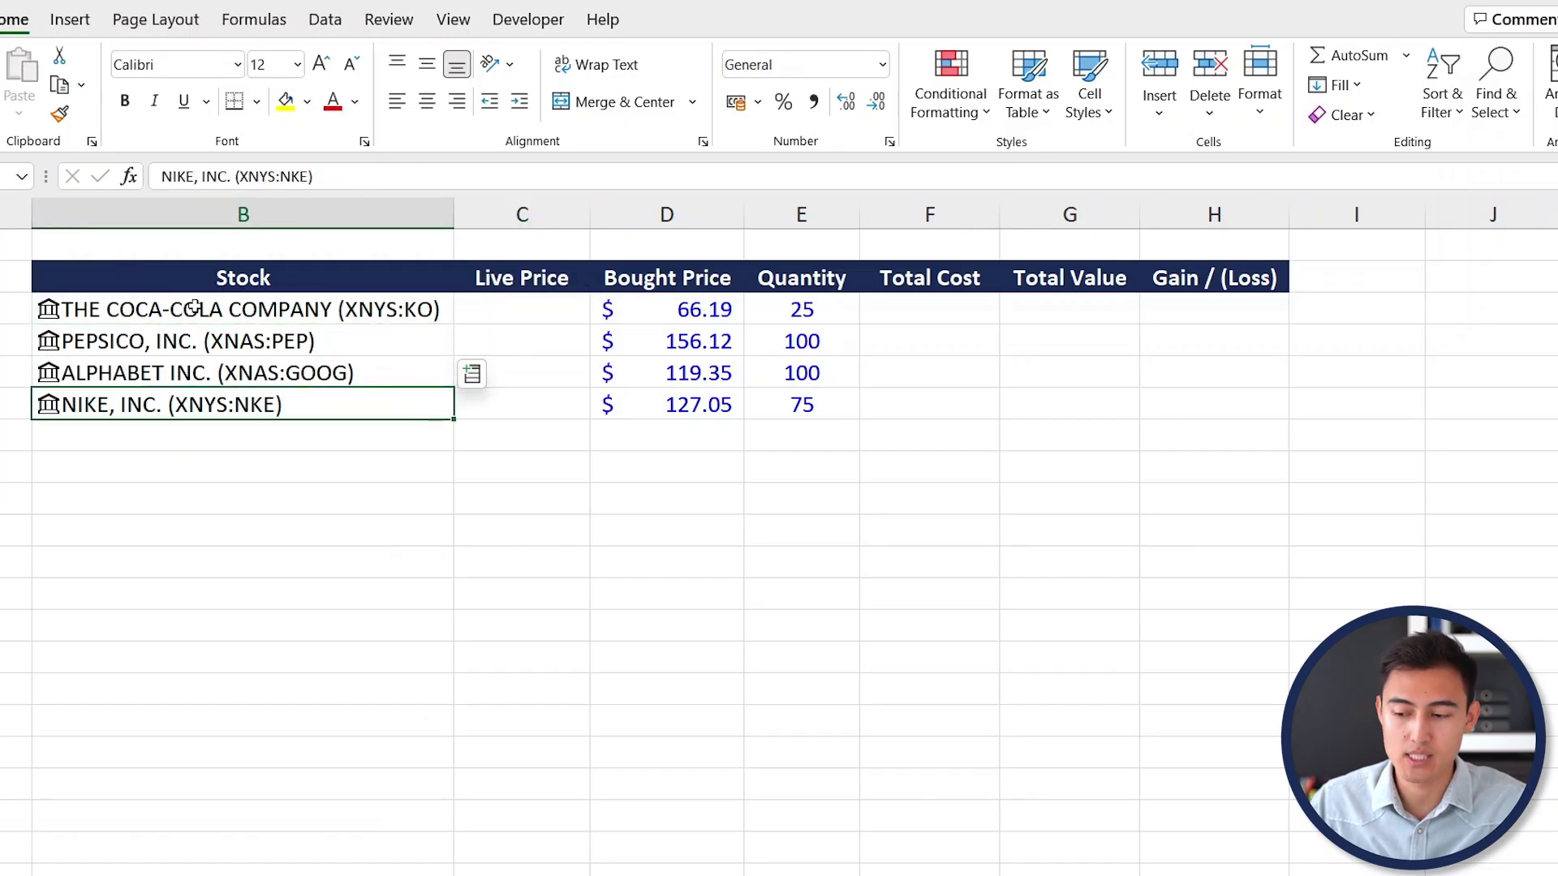
{"action": "left_click", "coordinate": [696, 300]}
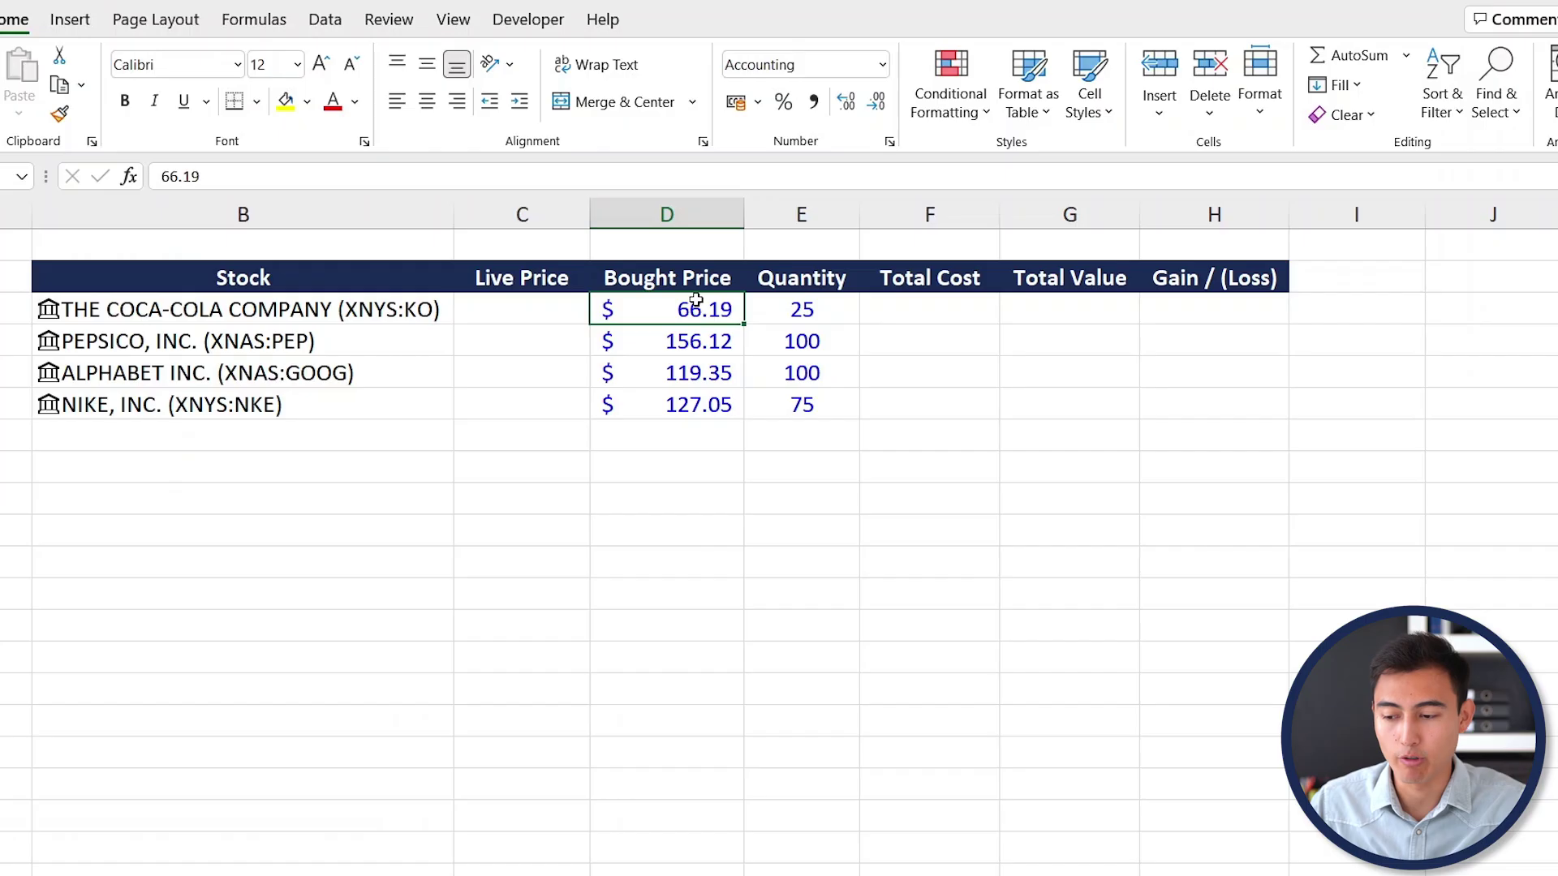
{"action": "key", "text": "Right"}
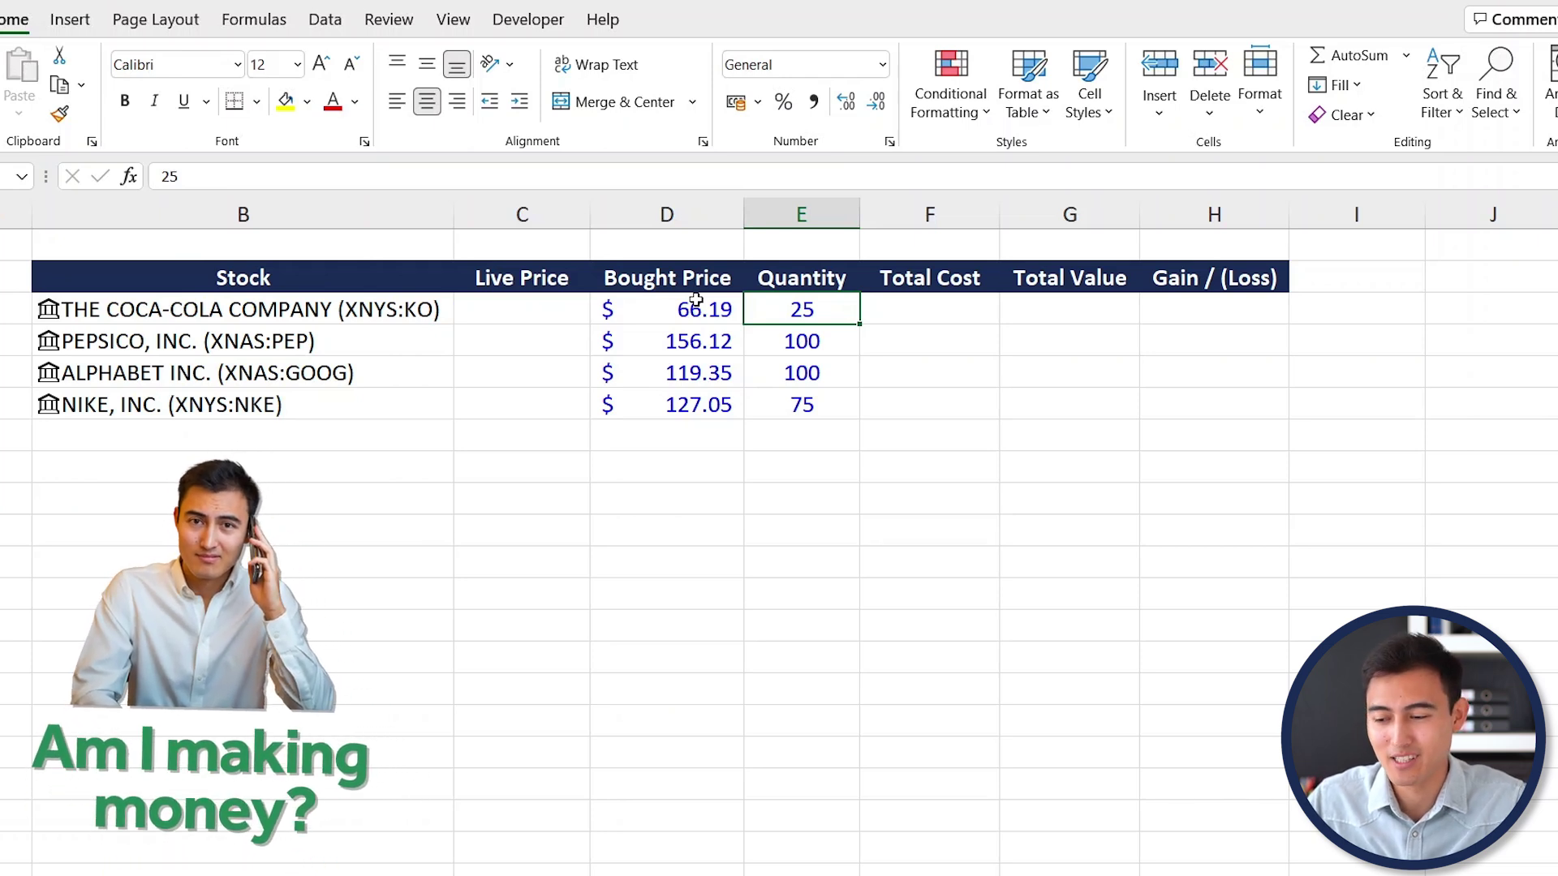
{"action": "left_click", "coordinate": [536, 316]}
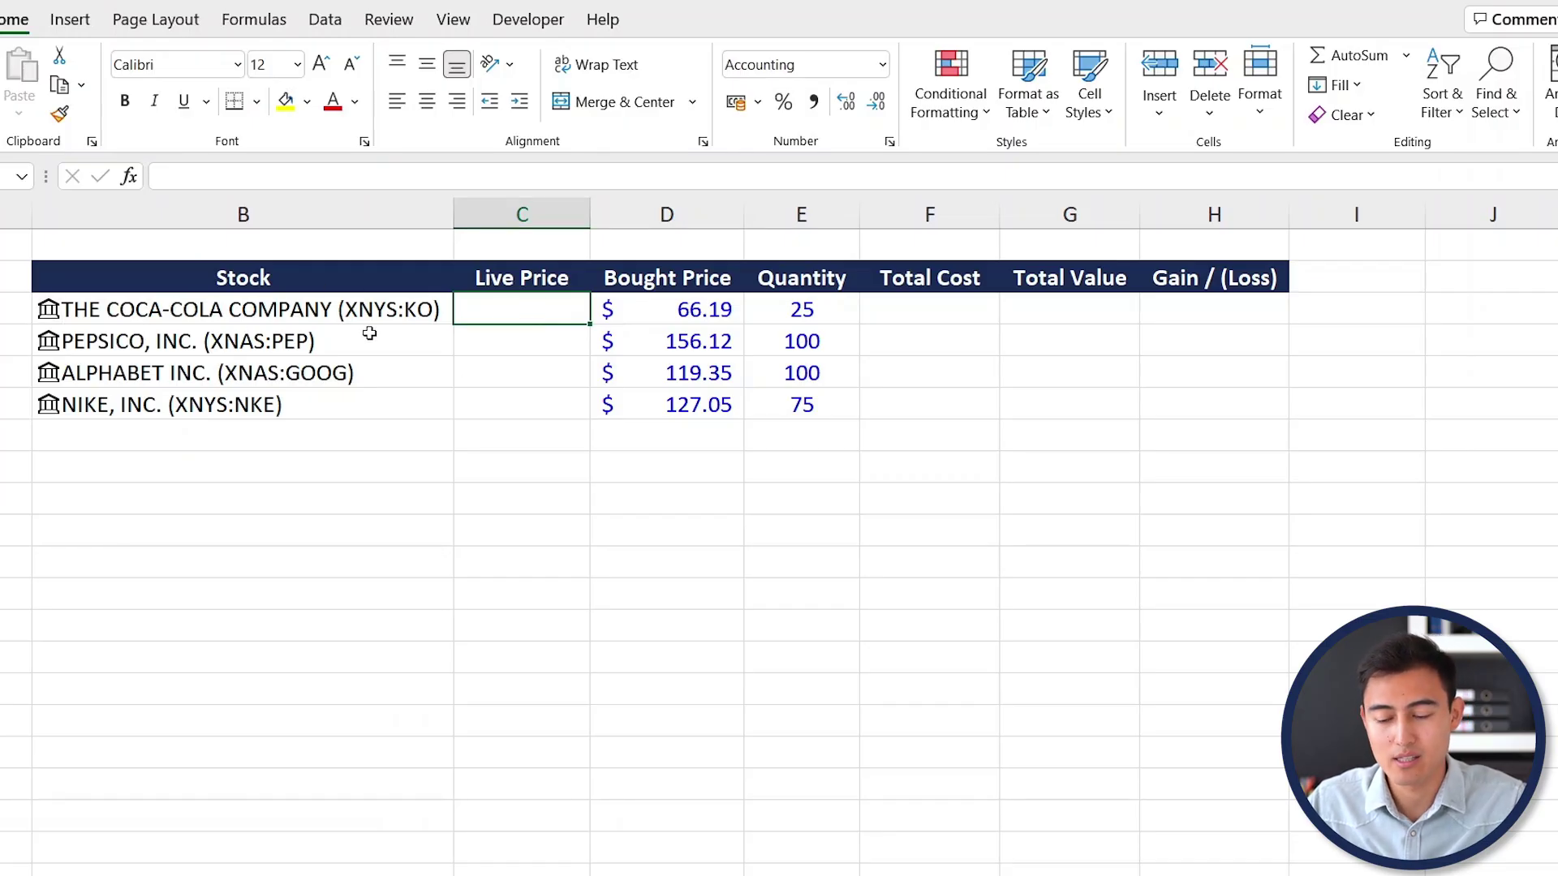
{"action": "key", "text": "Left"}
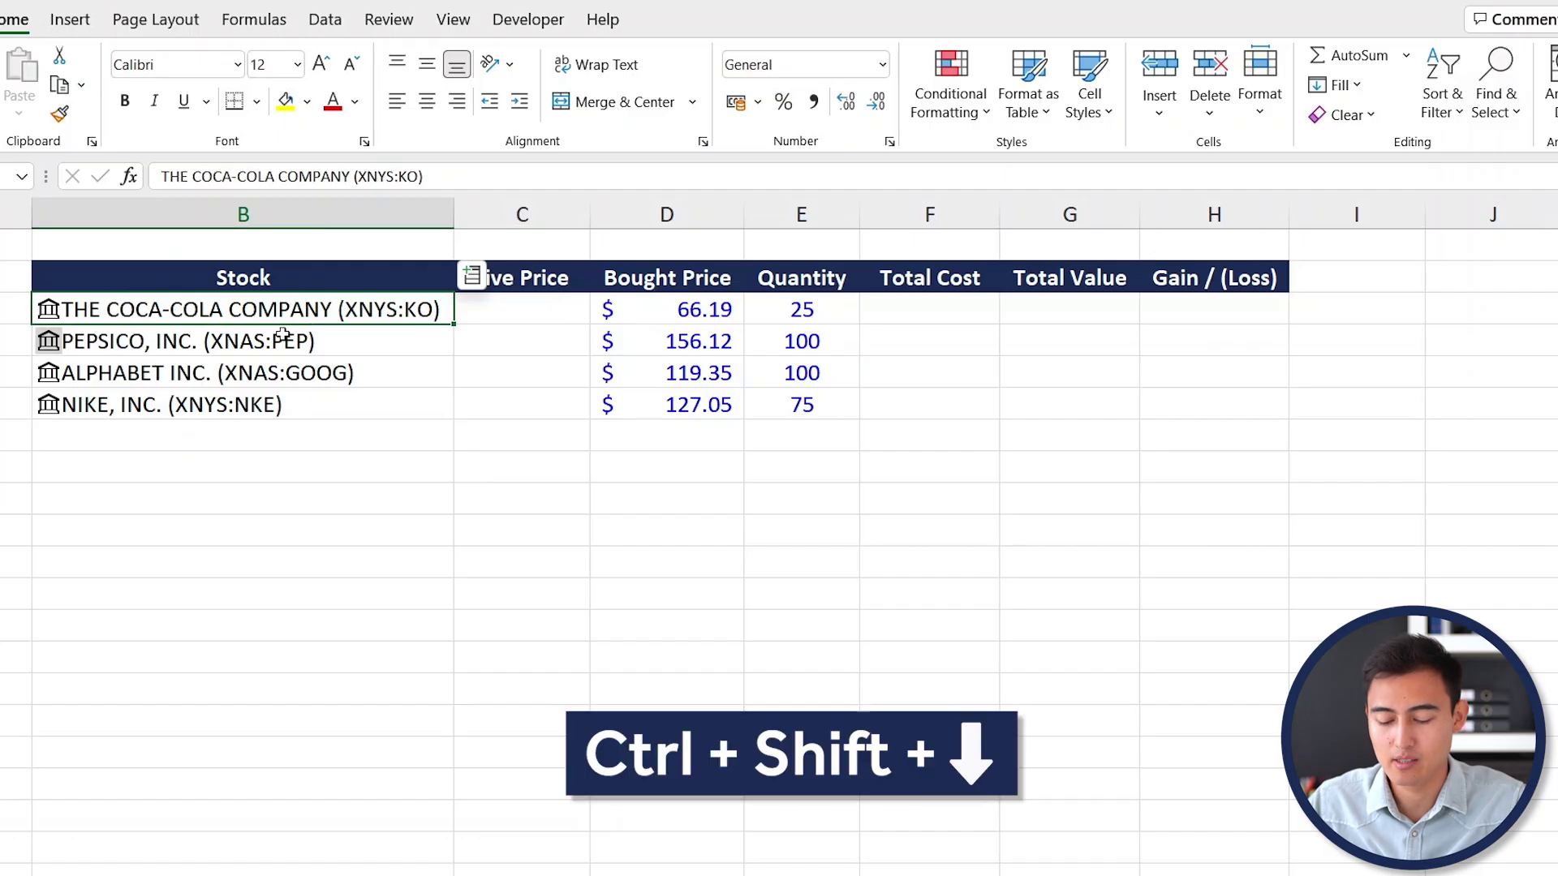
{"action": "key", "text": "ctrl+shift+Down"}
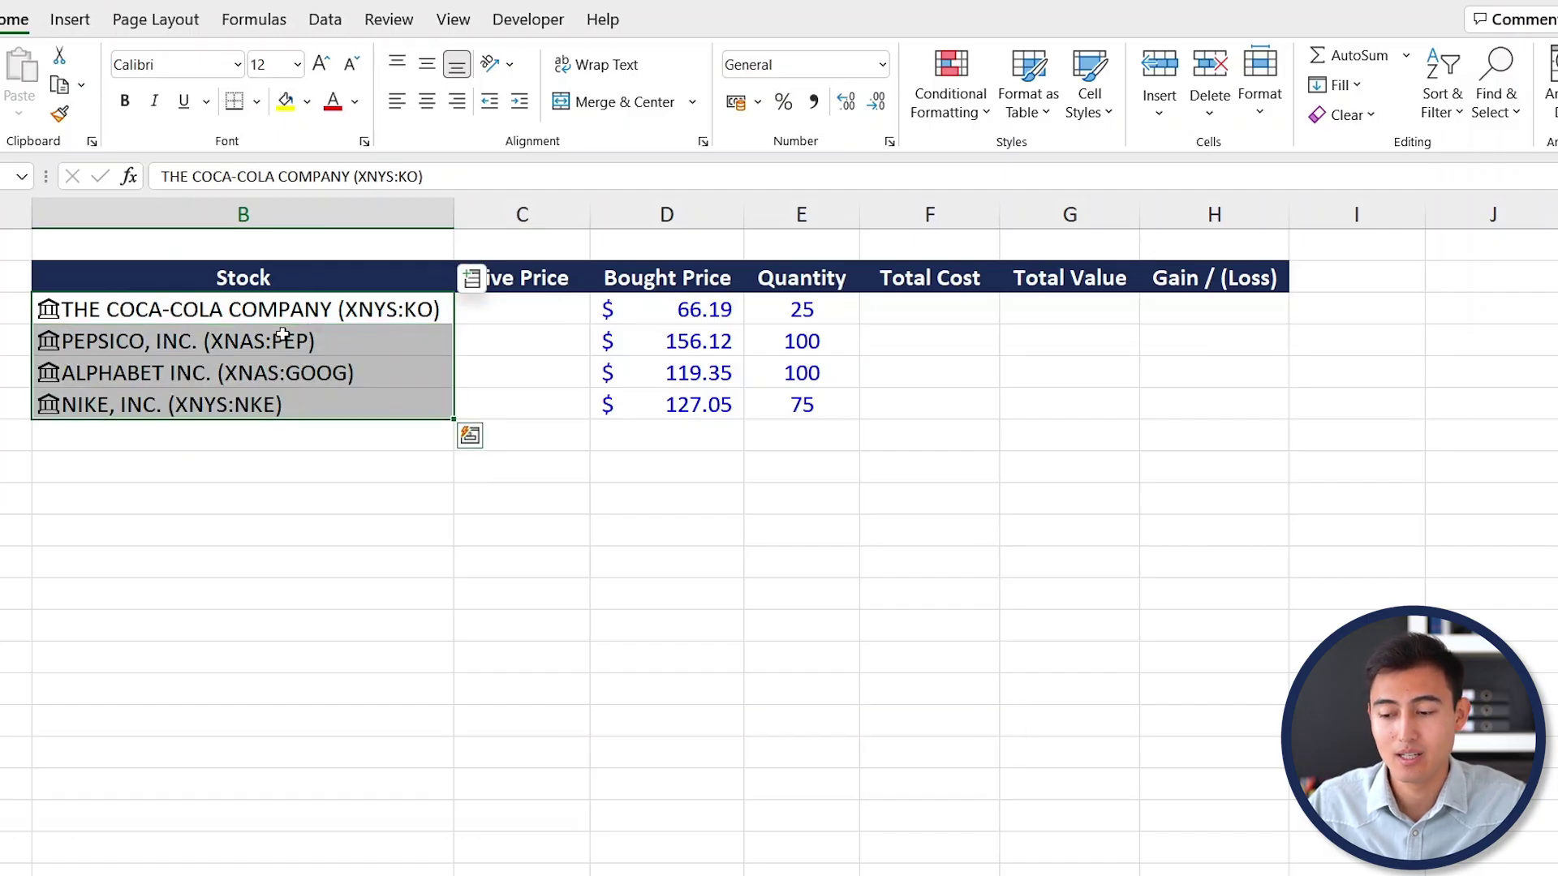
Step: Fill Live Price with each stock's current Price ($57.57, $177.68, $102.97, $88.01)
{"action": "left_click", "coordinate": [479, 286]}
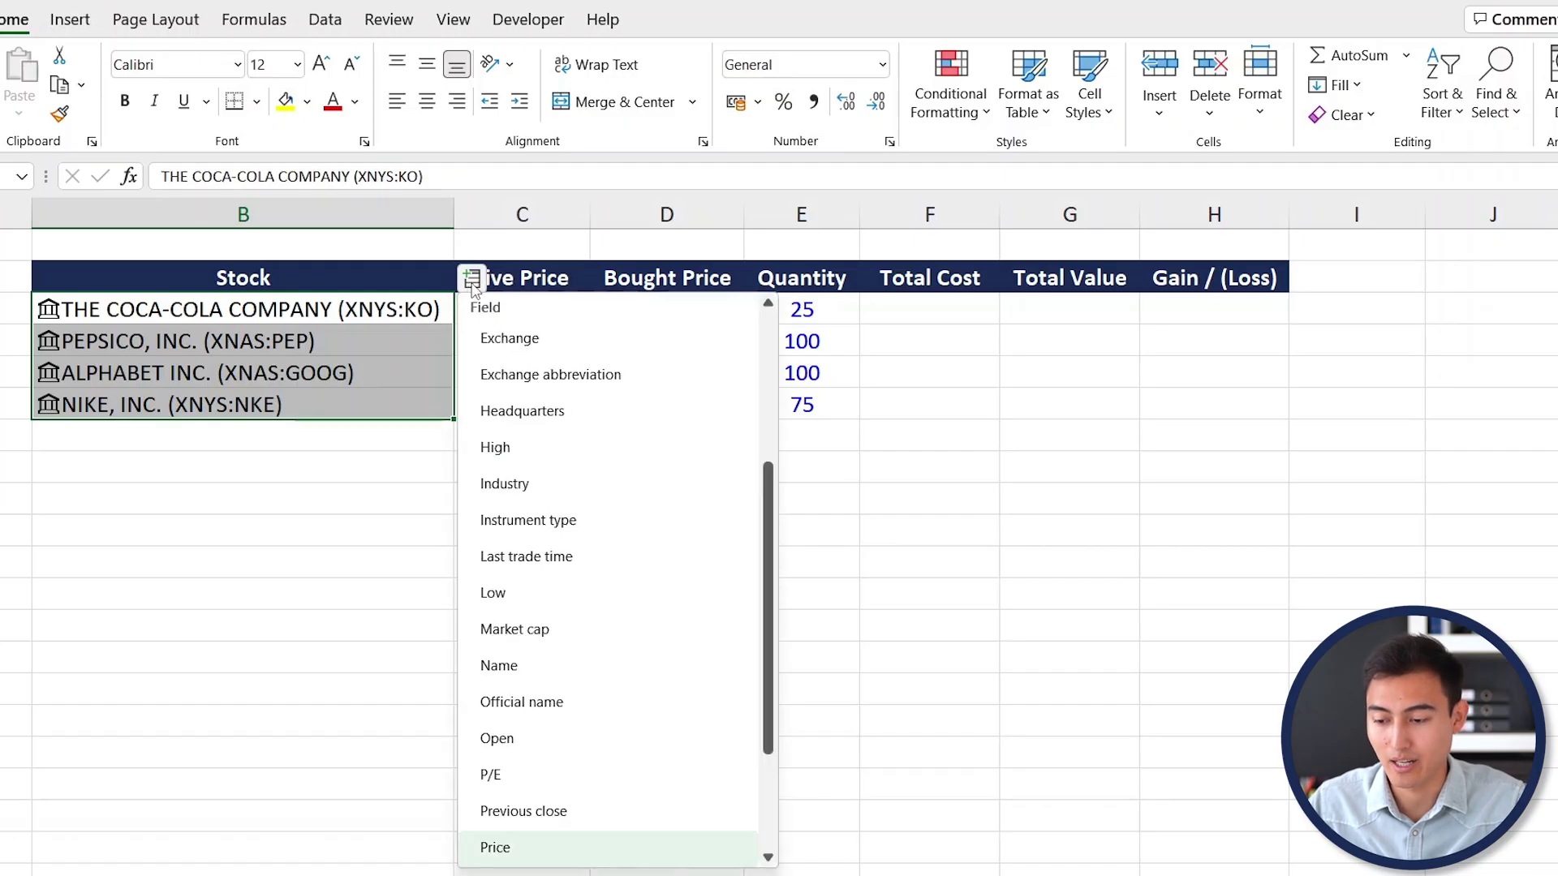
{"action": "left_click", "coordinate": [584, 854]}
{"action": "key", "text": "Right"}
{"action": "key", "text": "Right"}
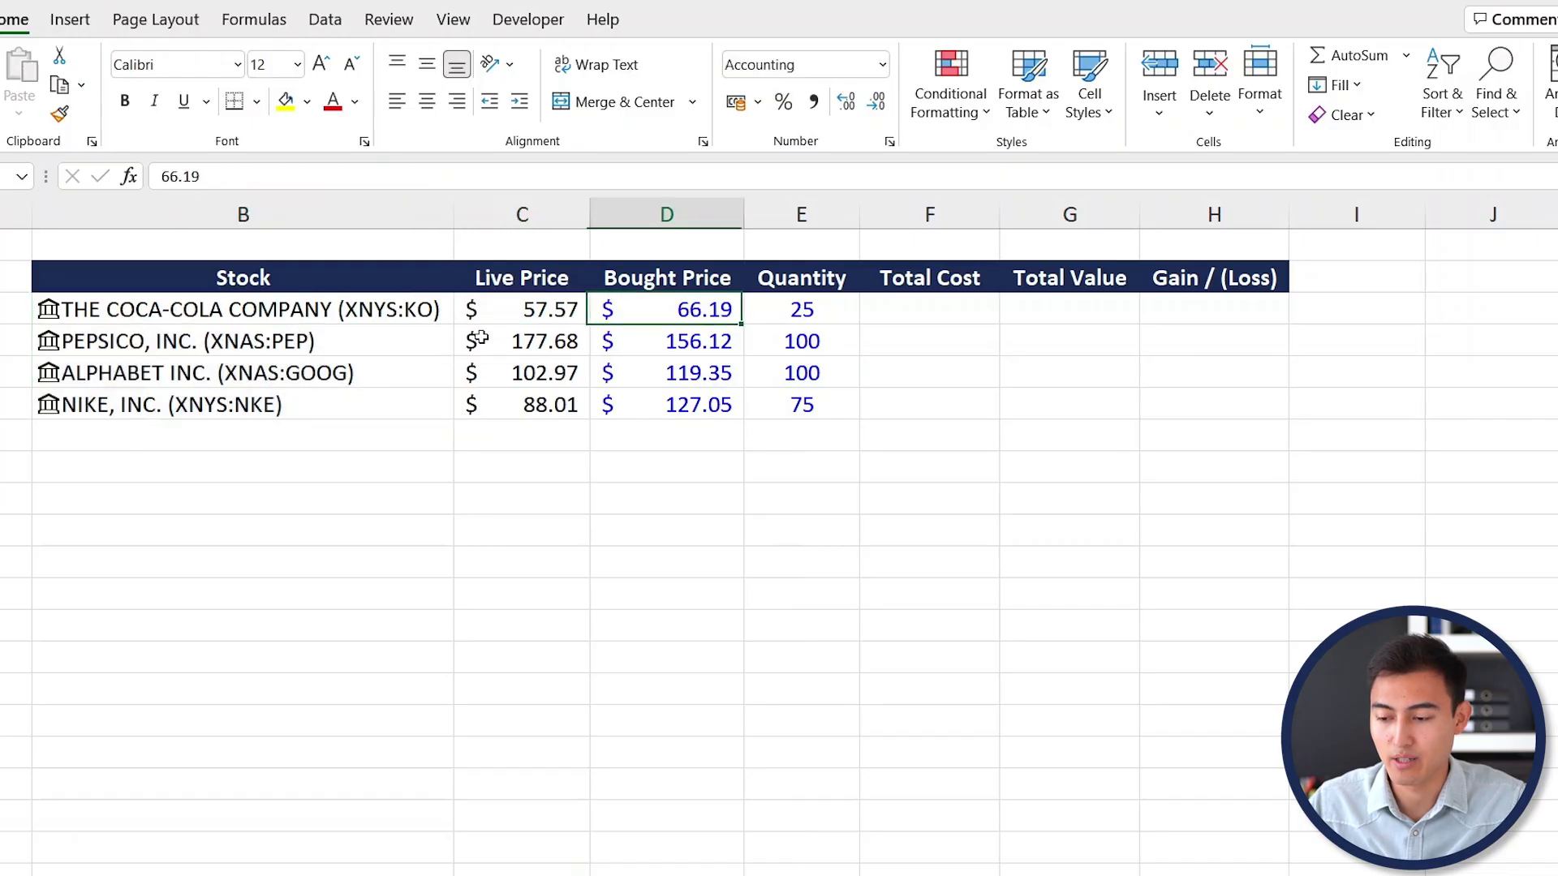
{"action": "key", "text": "Right"}
{"action": "key", "text": "Right"}
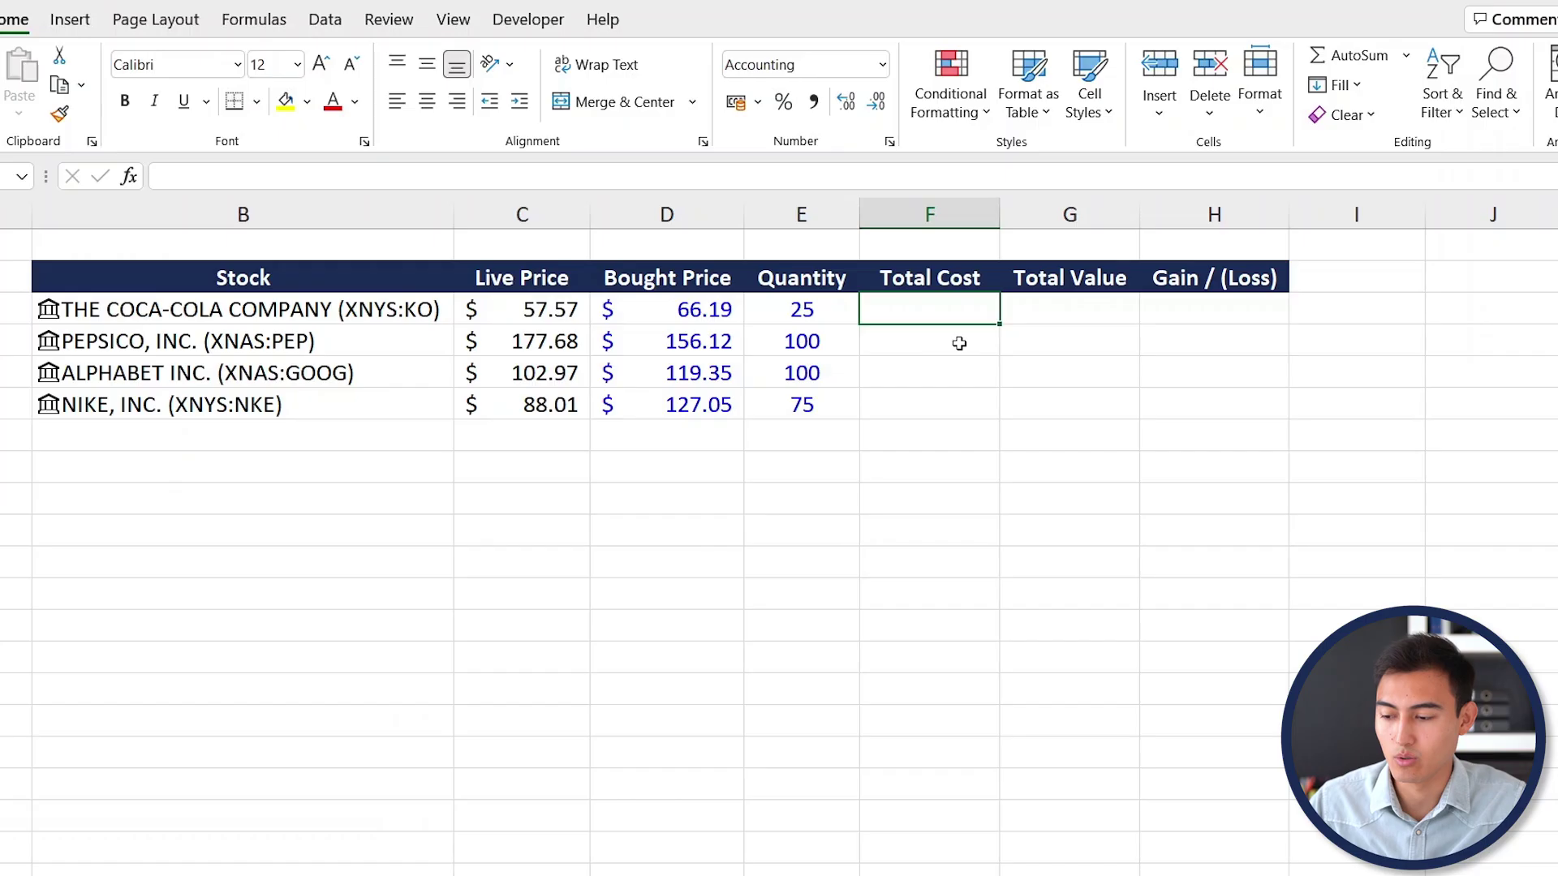
Step: Enter the Total Cost formula =D3*E3 in F3
{"action": "type", "text": "="}
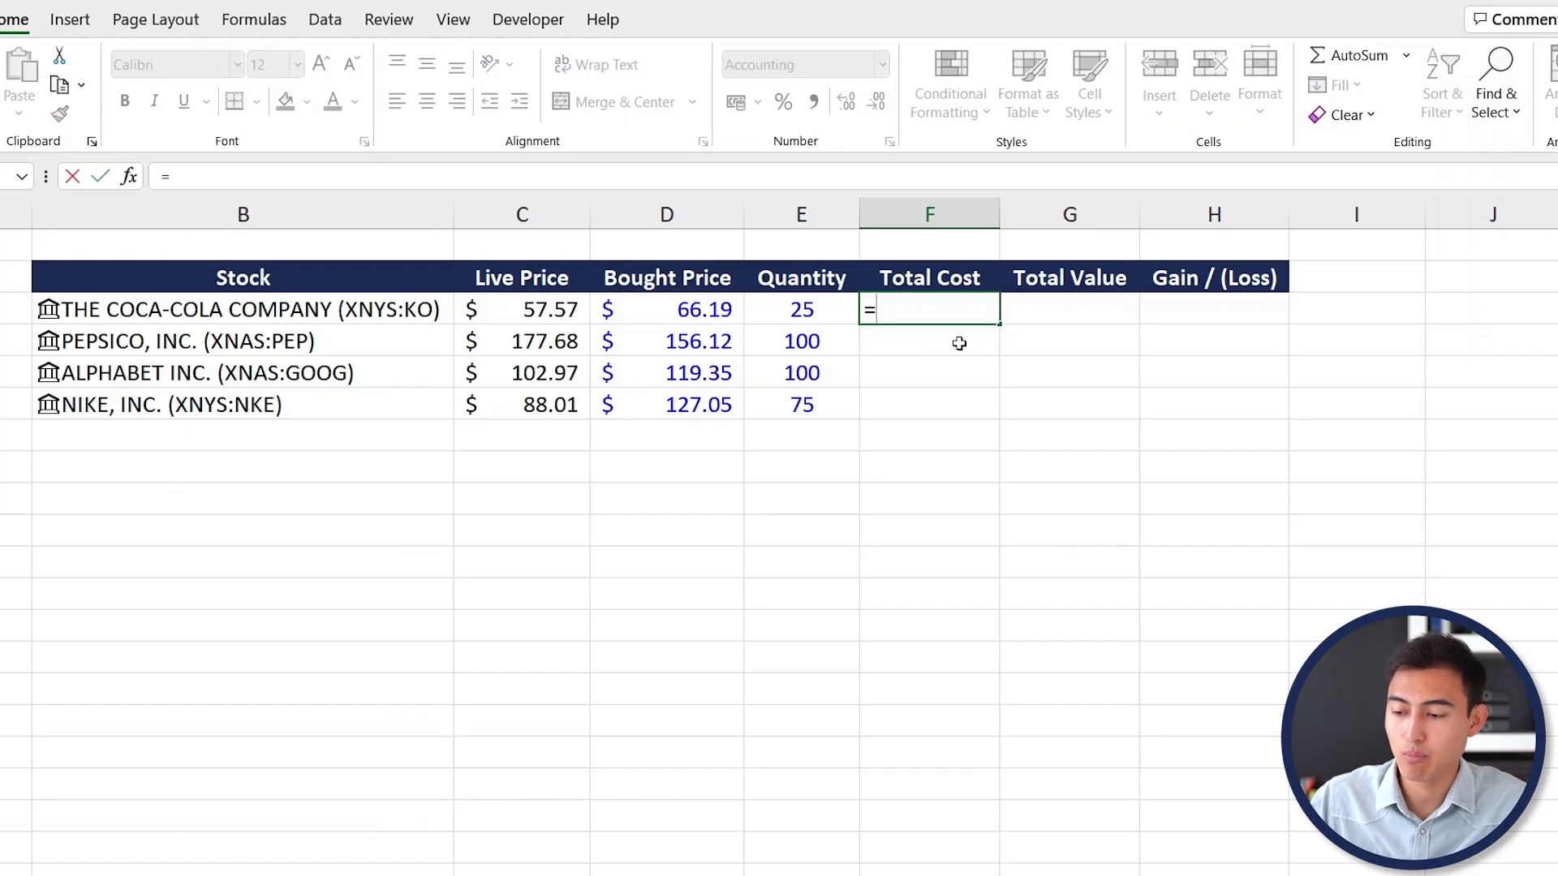
{"action": "left_click", "coordinate": [709, 309]}
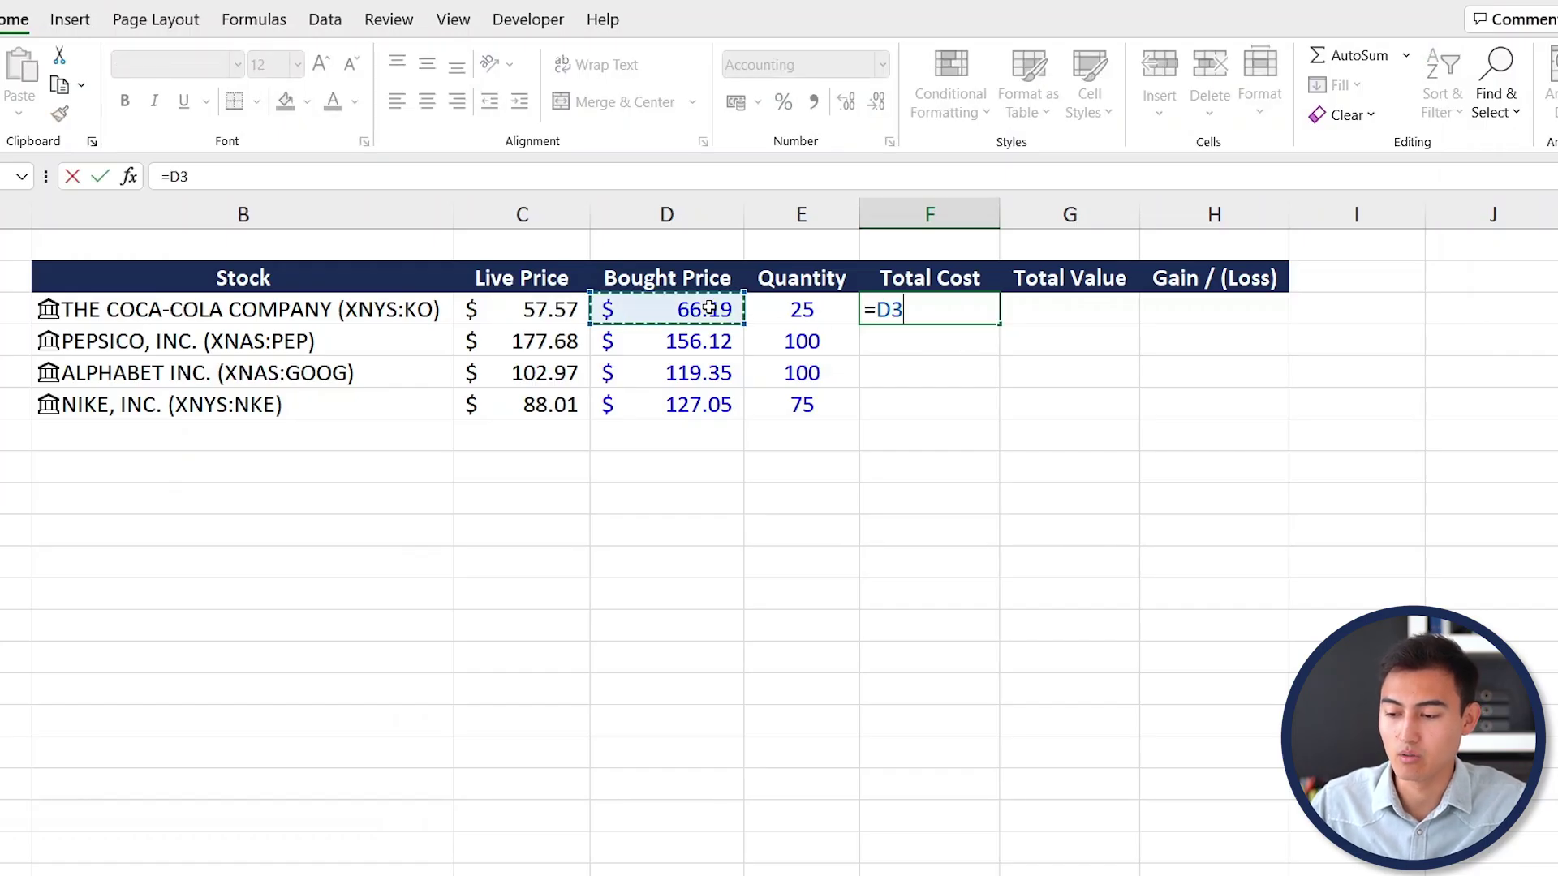
{"action": "type", "text": "*"}
{"action": "left_click", "coordinate": [802, 306]}
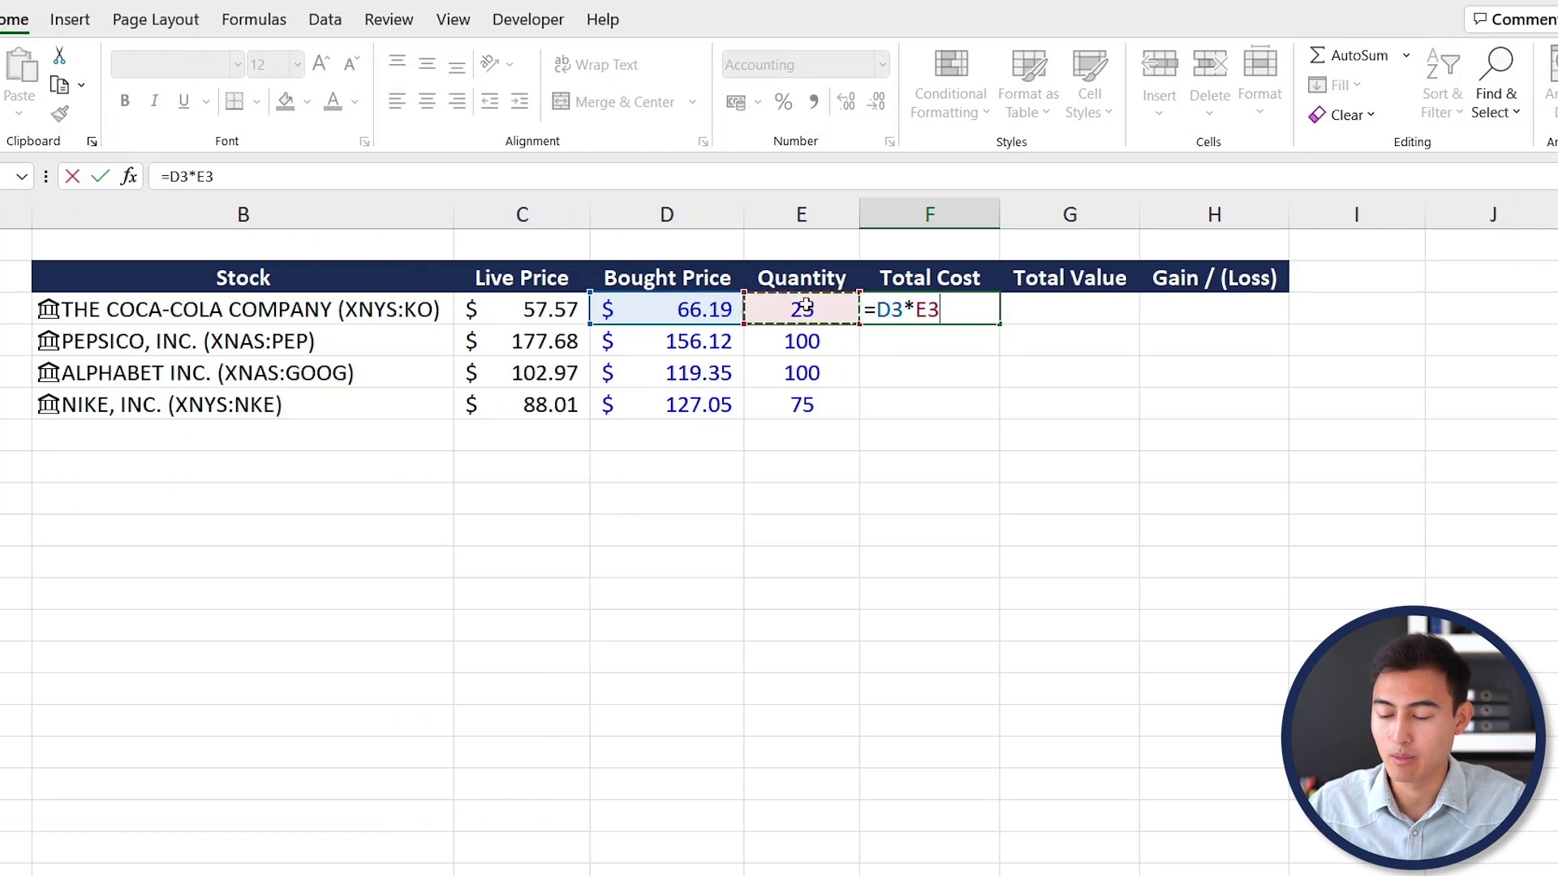
{"action": "key", "text": "Return"}
Step: Enter the Total Value formula =E3*C3 in G3
{"action": "key", "text": "Up"}
{"action": "key", "text": "Right"}
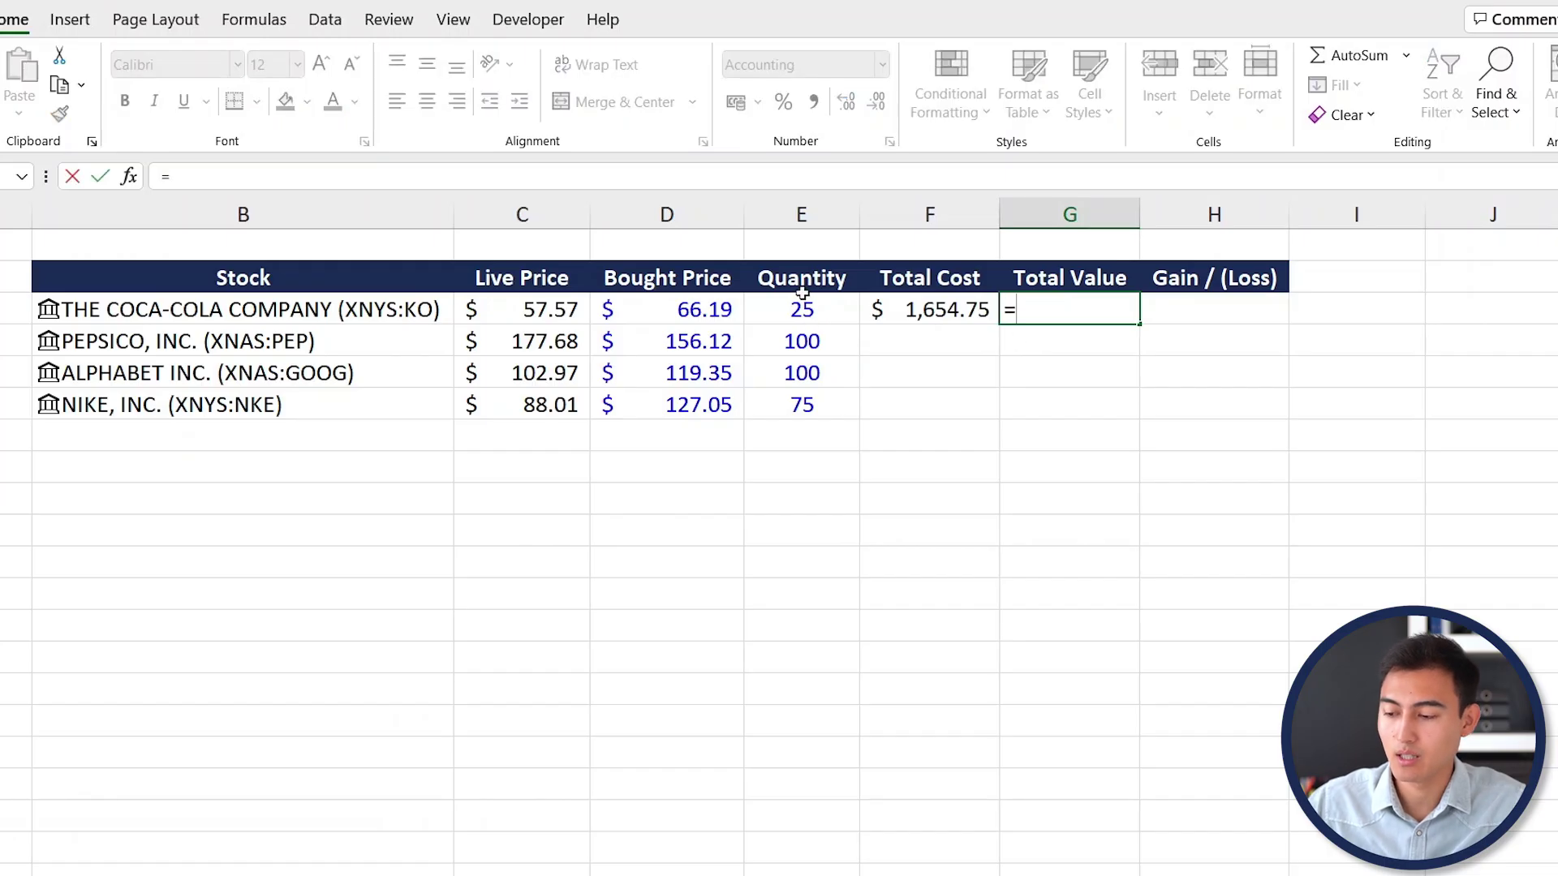
{"action": "type", "text": "="}
{"action": "key", "text": "Left"}
{"action": "key", "text": "Left"}
{"action": "type", "text": "*"}
{"action": "key", "text": "Left"}
{"action": "key", "text": "Left"}
{"action": "key", "text": "Left"}
{"action": "key", "text": "Left"}
{"action": "key", "text": "Return"}
Step: Enter the Gain / (Loss) formula =G3-F3 in H3
{"action": "key", "text": "Up"}
{"action": "key", "text": "Right"}
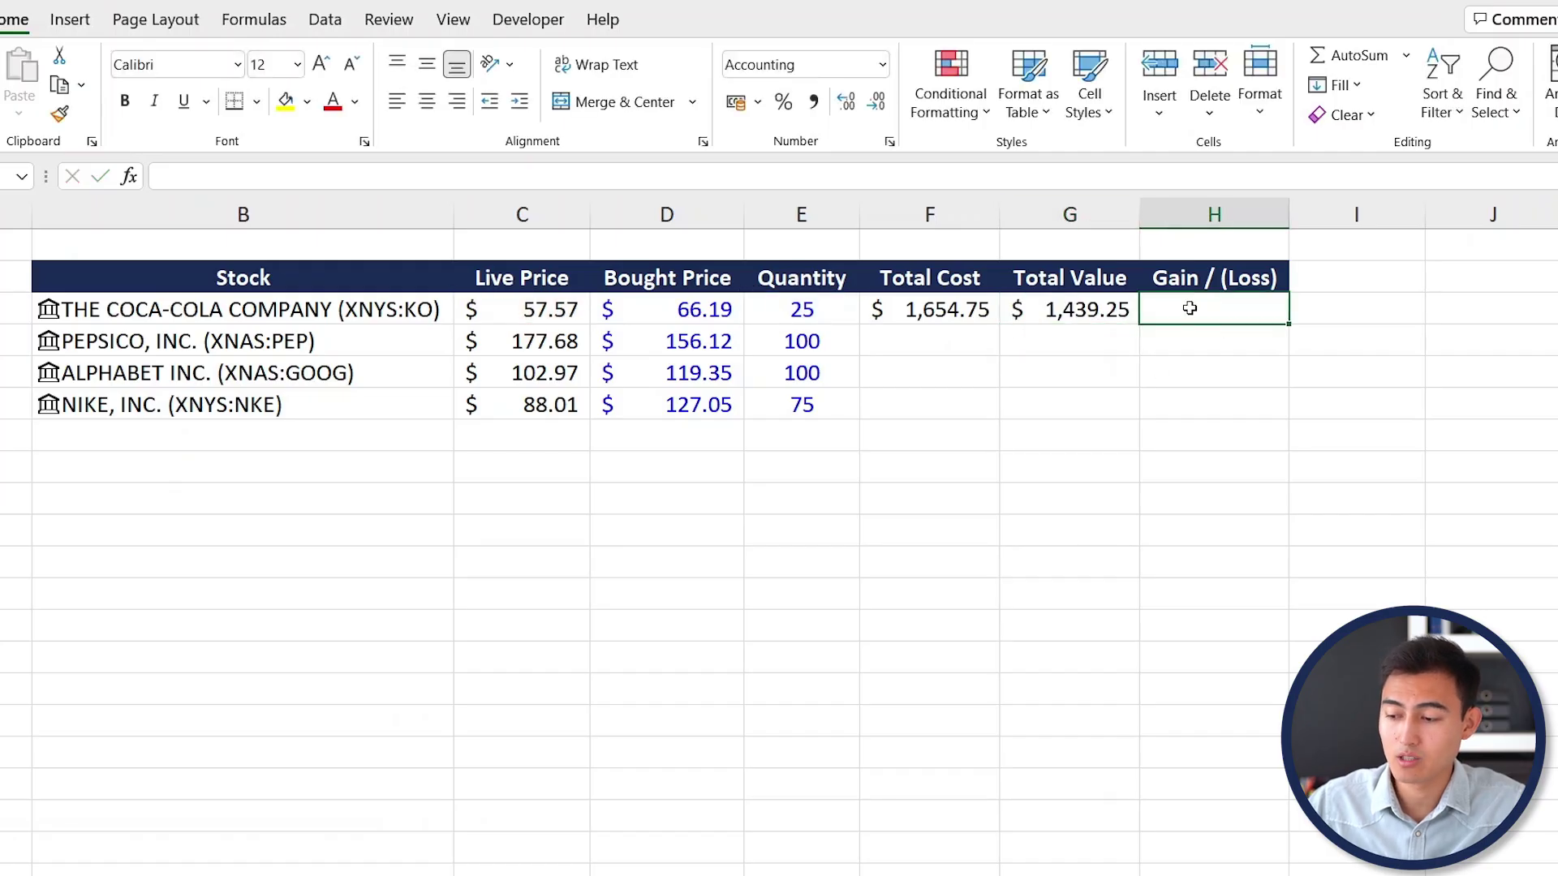
{"action": "type", "text": "="}
{"action": "key", "text": "Left"}
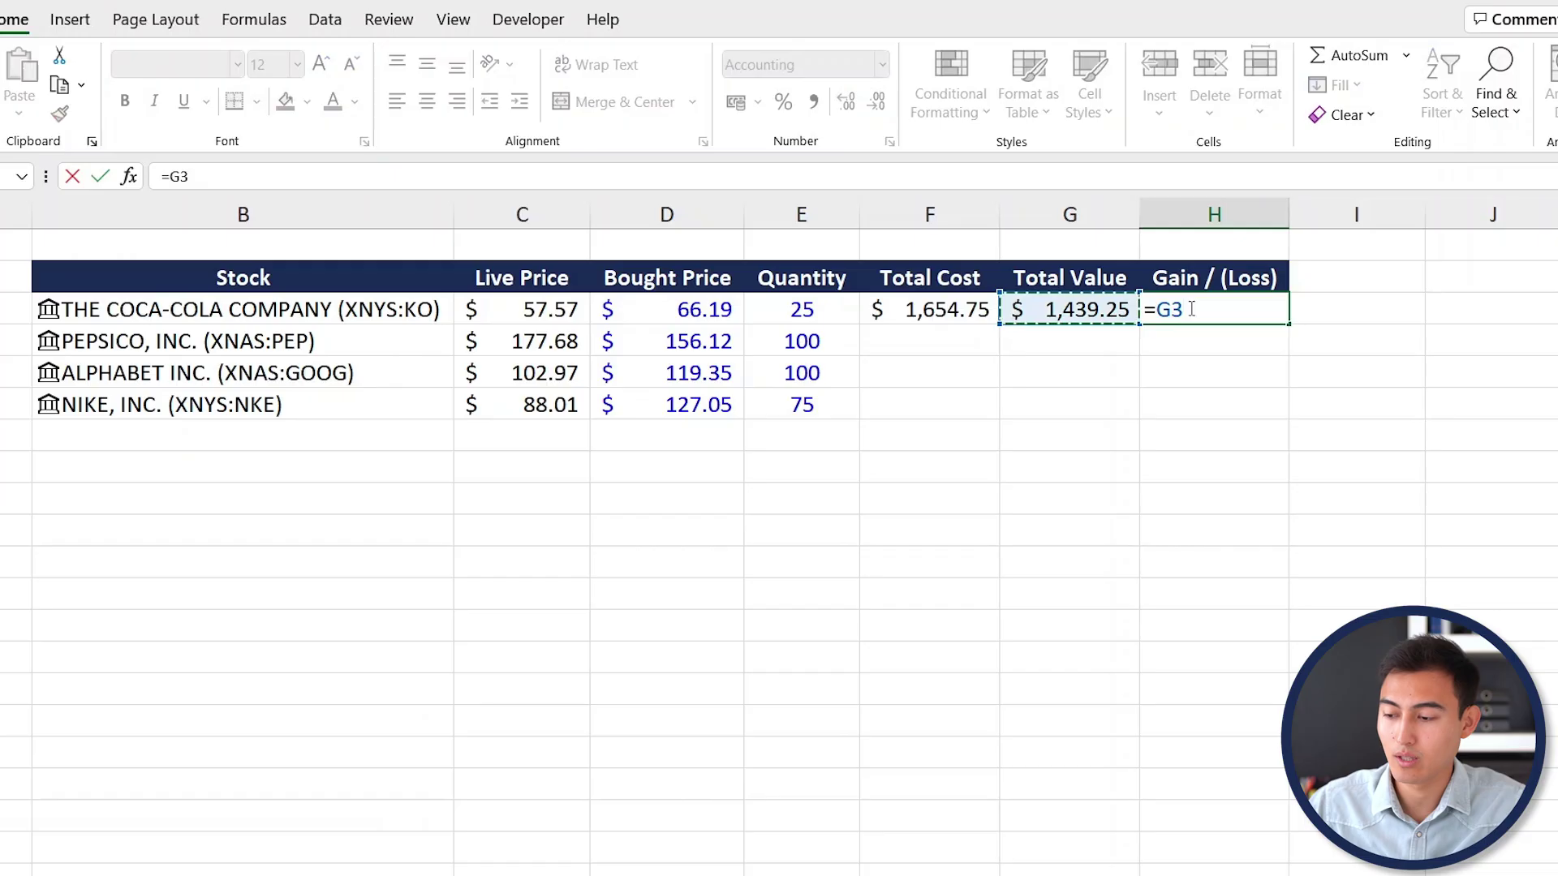
{"action": "type", "text": "-"}
{"action": "key", "text": "Left"}
{"action": "key", "text": "Left"}
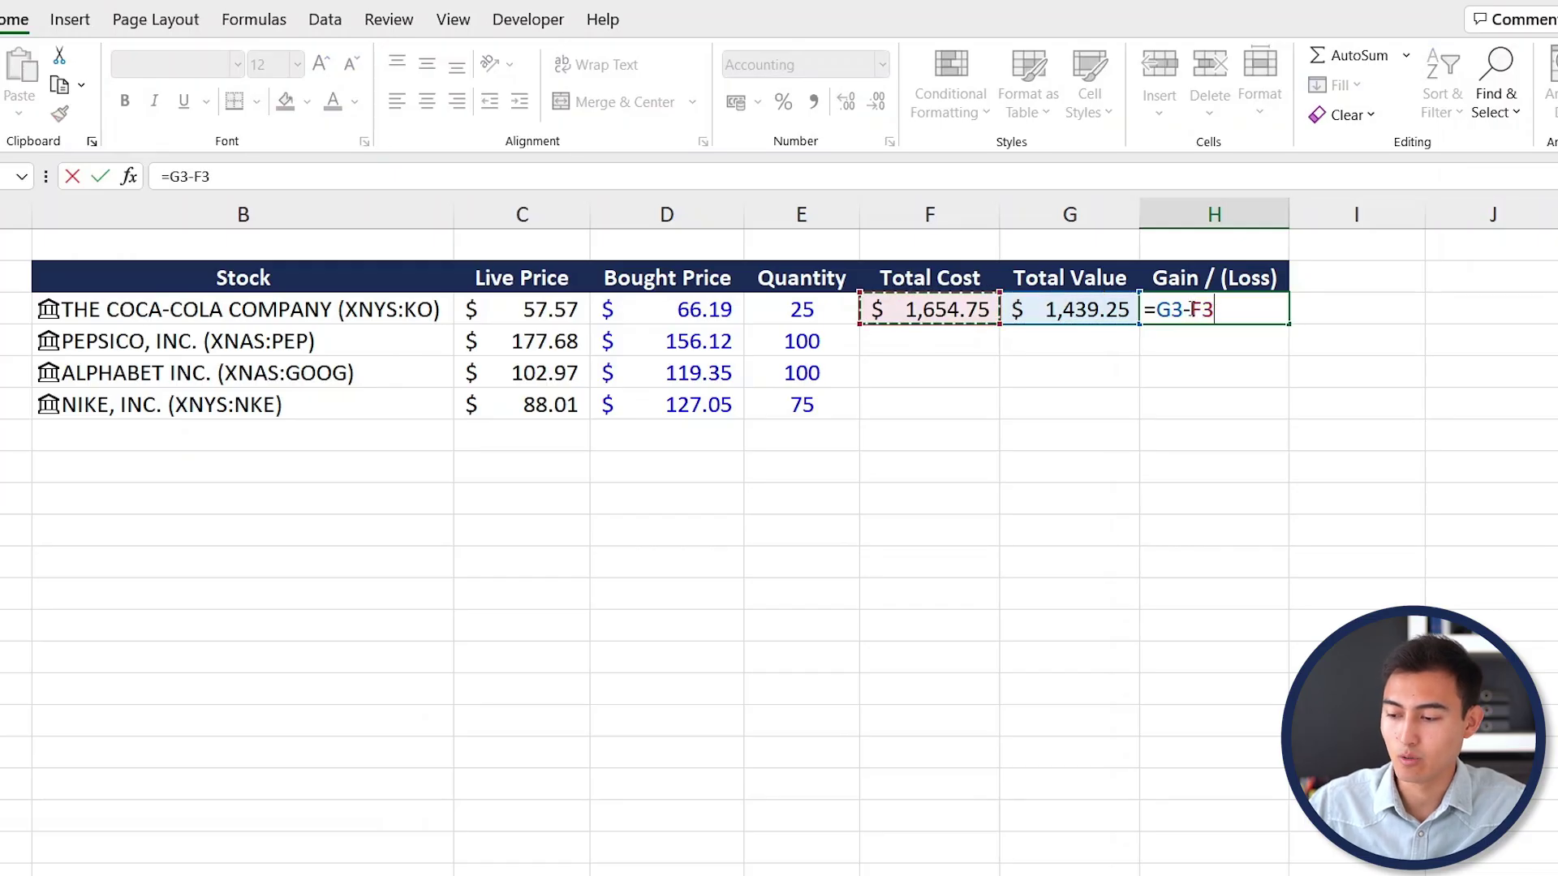
{"action": "key", "text": "Return"}
Step: Fill the three formulas in F3:H3 down to rows 4–6 with Ctrl+D
{"action": "key", "text": "Up"}
{"action": "key", "text": "Left"}
{"action": "key", "text": "Left"}
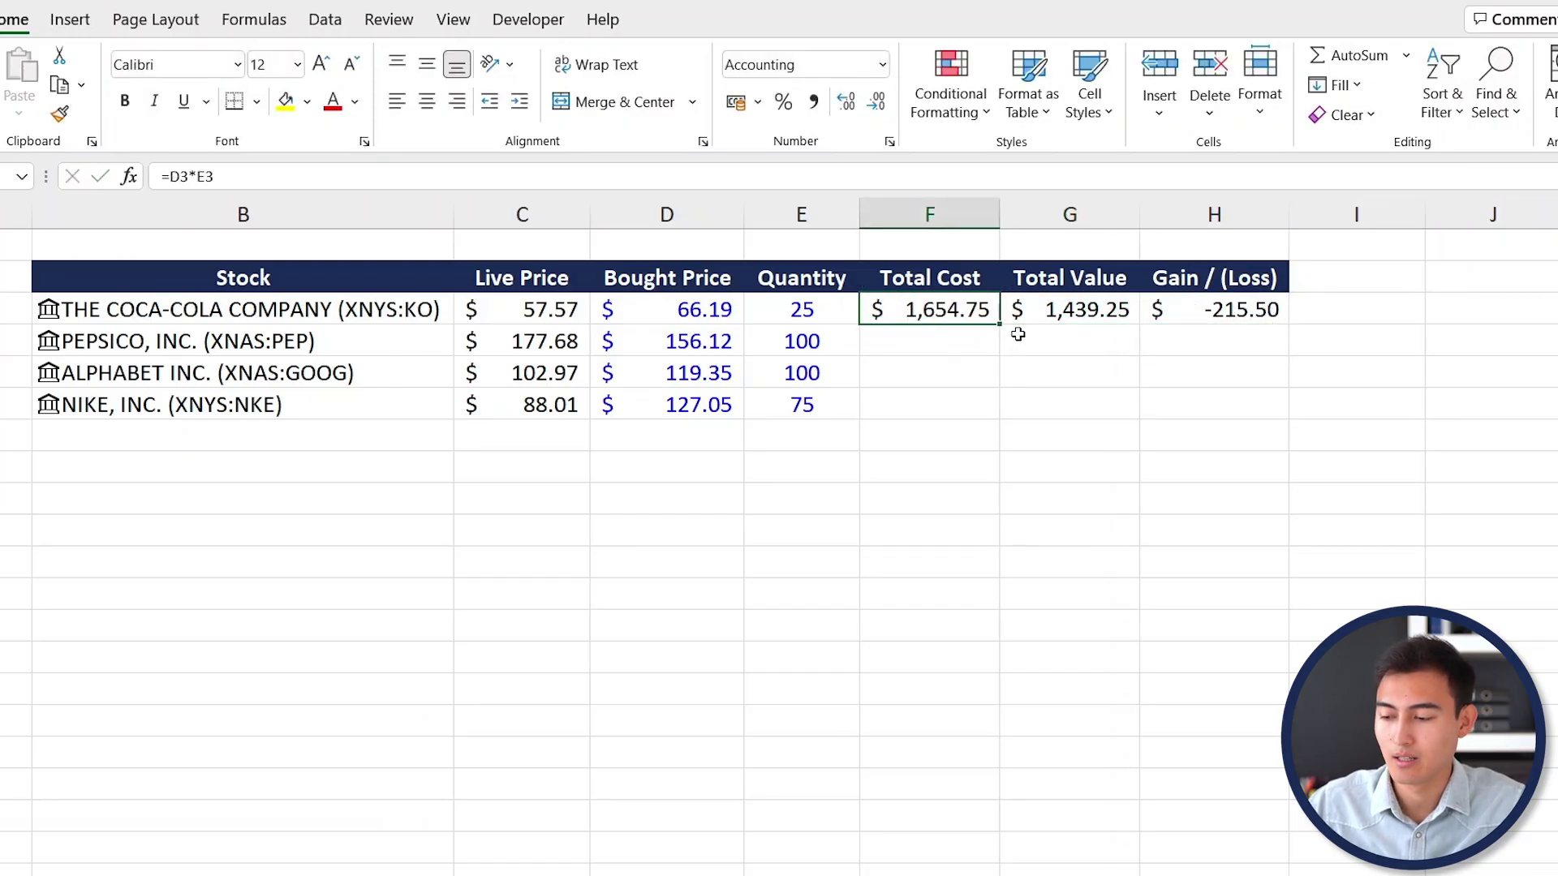
{"action": "key", "text": "shift+Right"}
{"action": "key", "text": "shift+Right"}
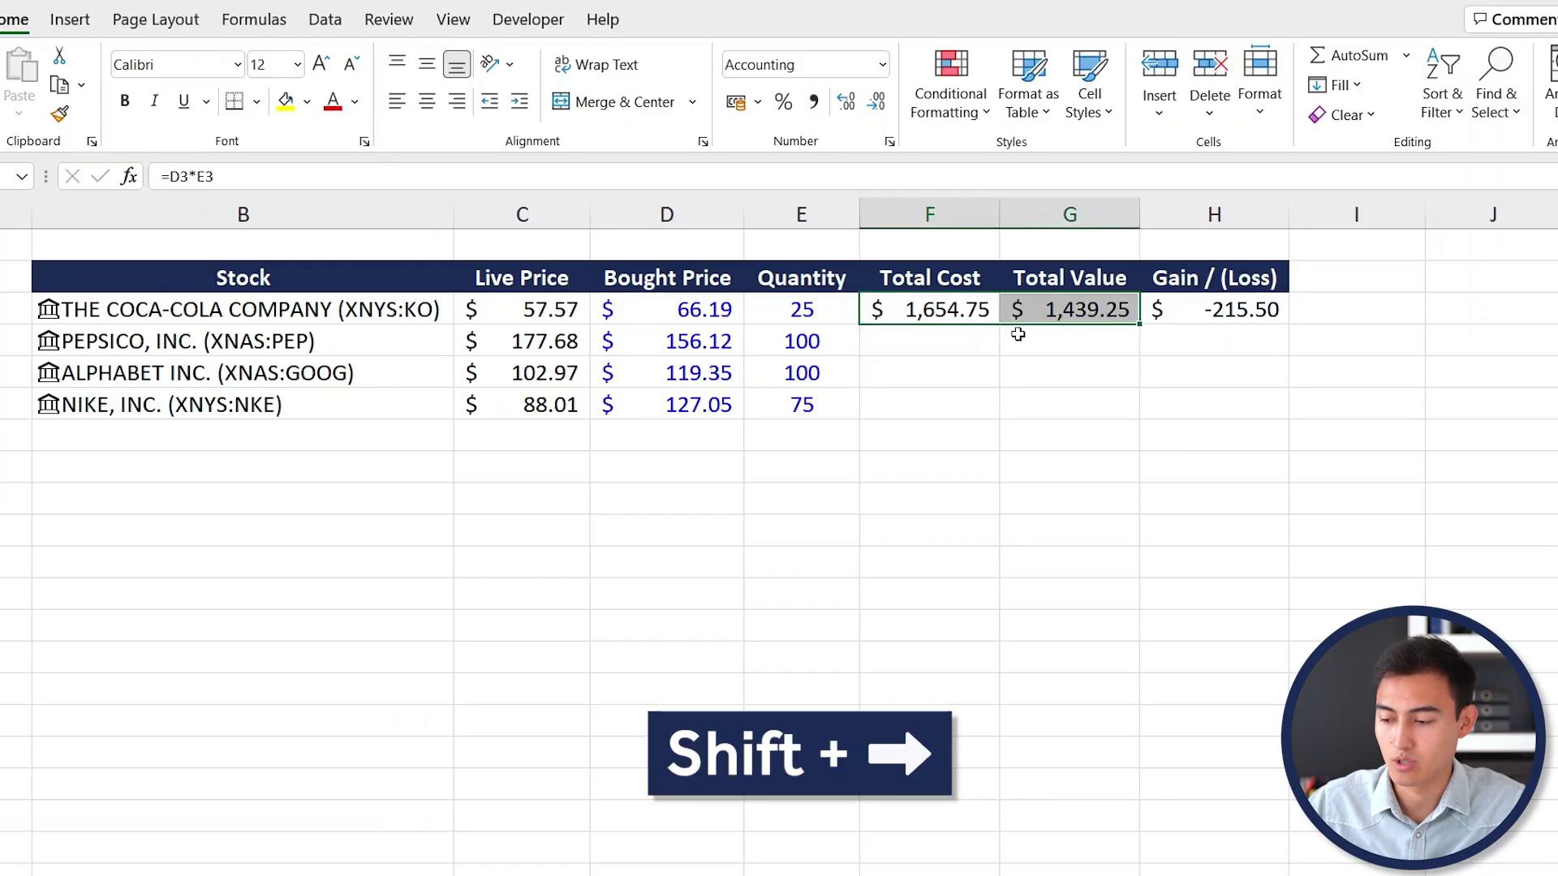
{"action": "key", "text": "shift+Down"}
{"action": "key", "text": "shift+Down"}
{"action": "key", "text": "shift+Down"}
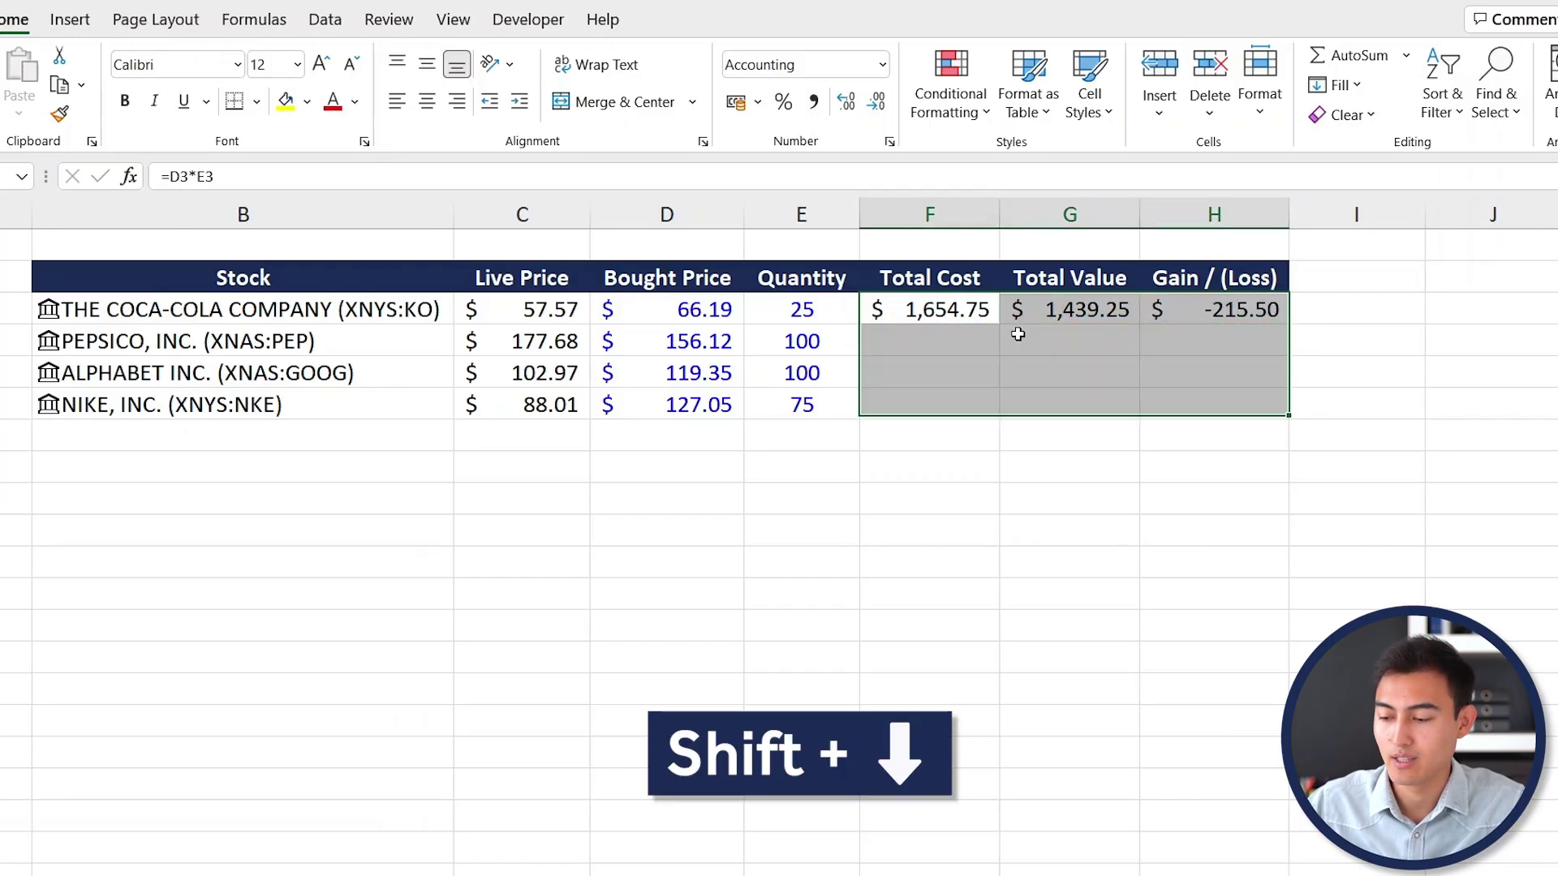
{"action": "key", "text": "ctrl+d"}
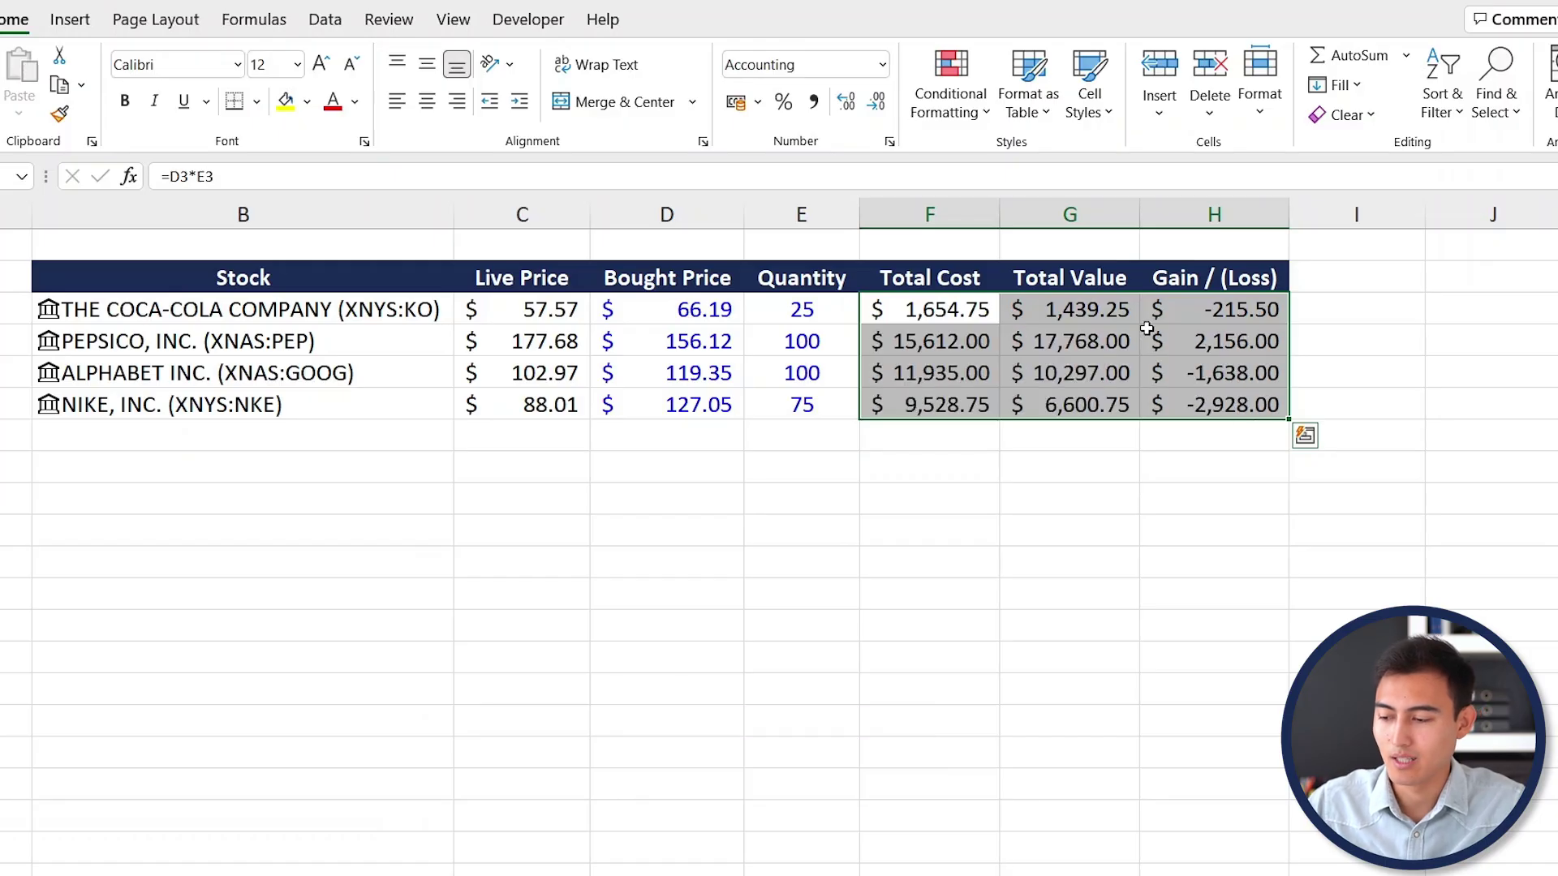
{"action": "left_click", "coordinate": [1218, 316]}
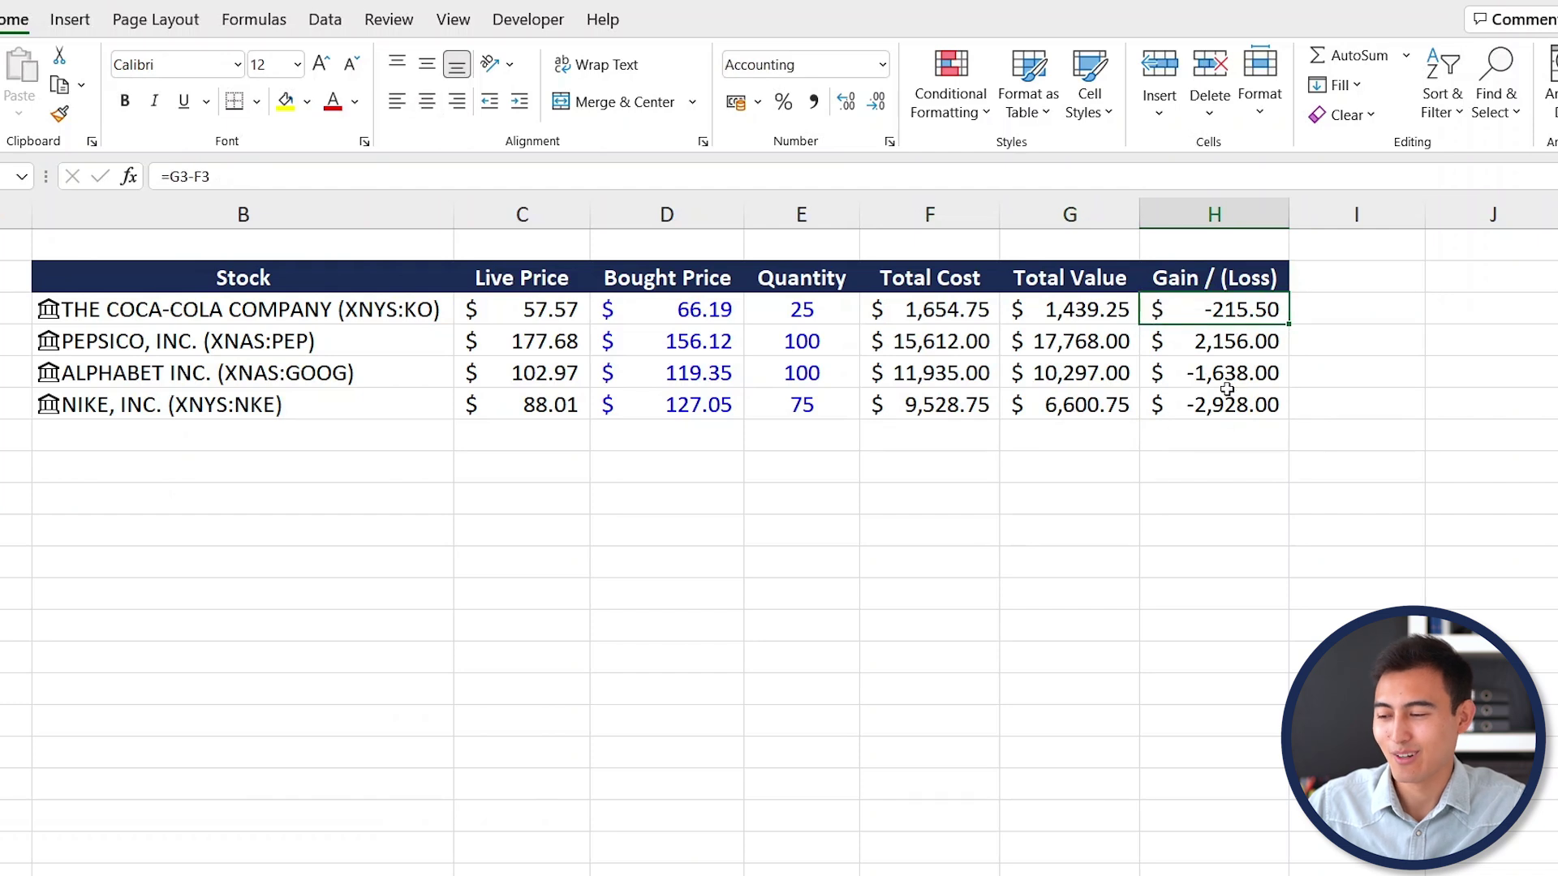
Step: Highlight H3:H6 values less than 0 with Light Red Fill and Dark Red Text
{"action": "key", "text": "shift+Down"}
{"action": "key", "text": "shift+Down"}
{"action": "key", "text": "shift+Down"}
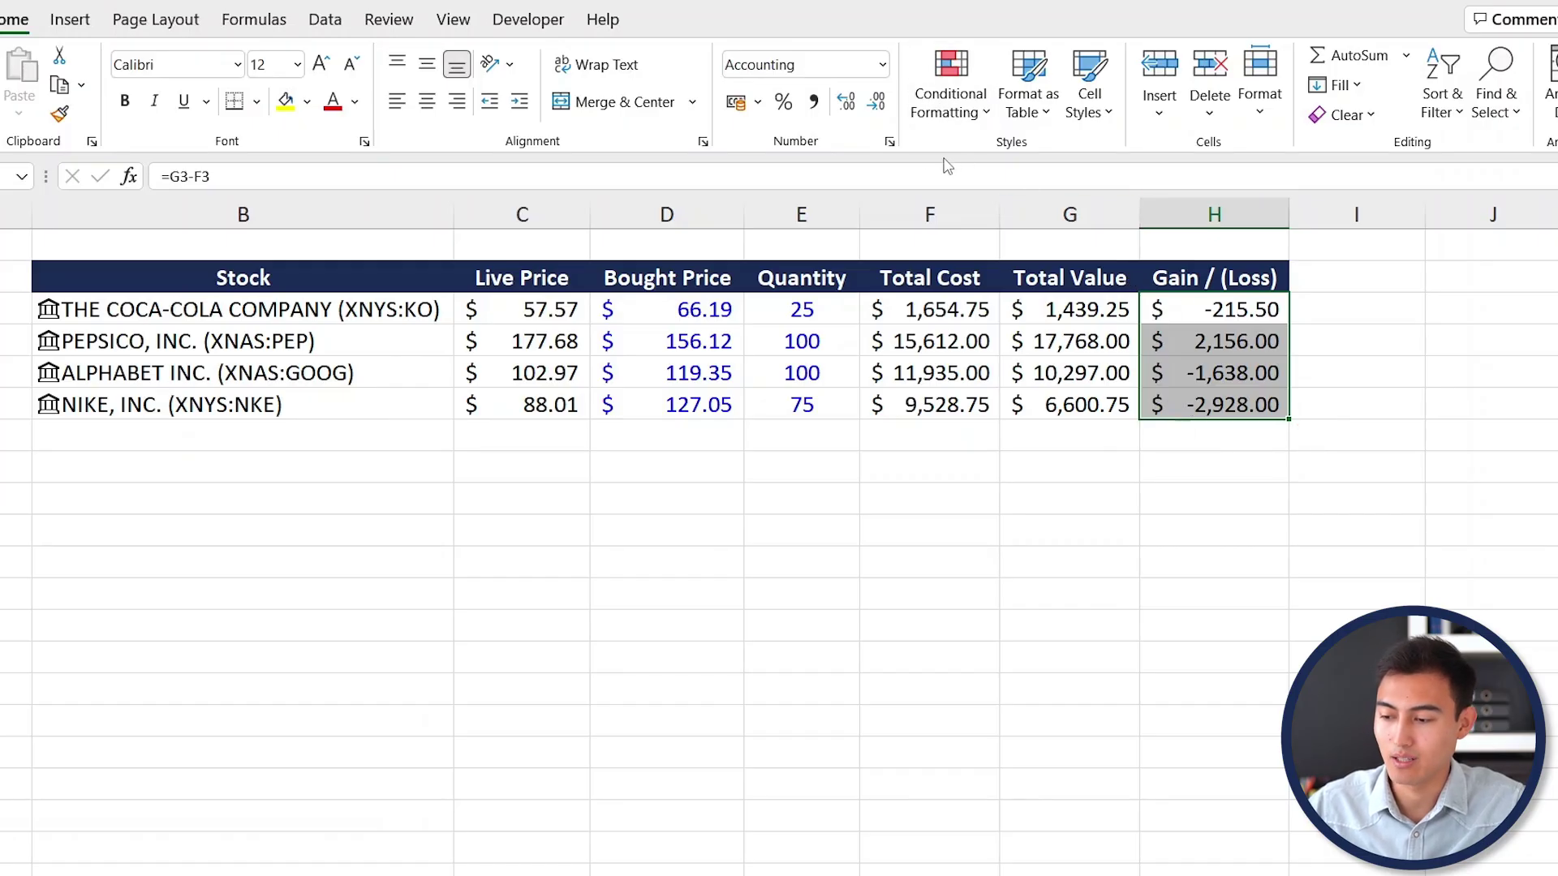
{"action": "left_click", "coordinate": [971, 90]}
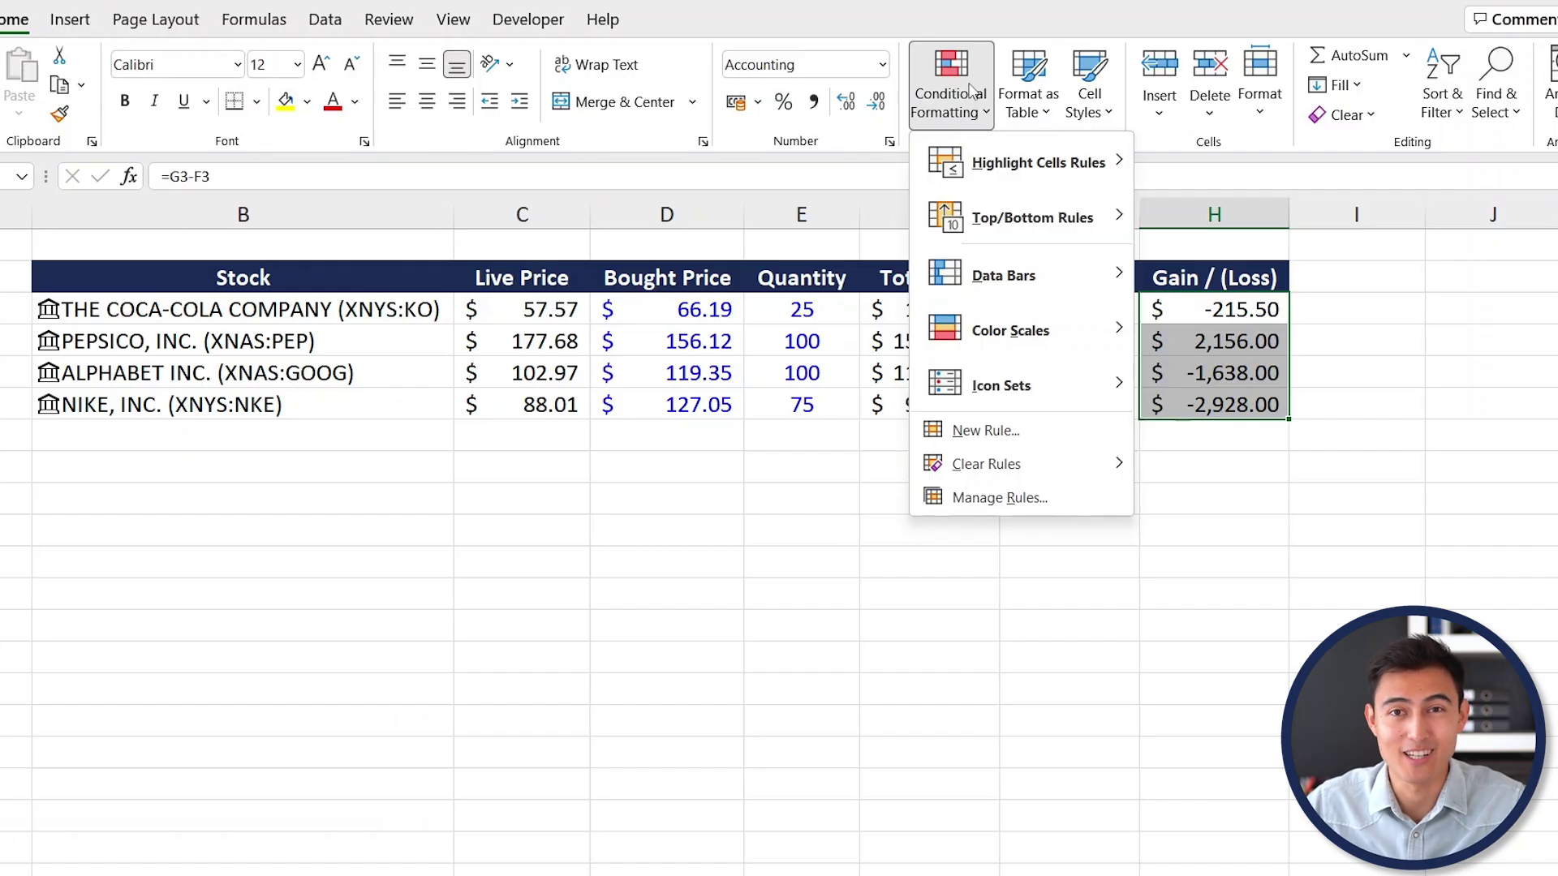
{"action": "mouse_move", "coordinate": [1014, 176]}
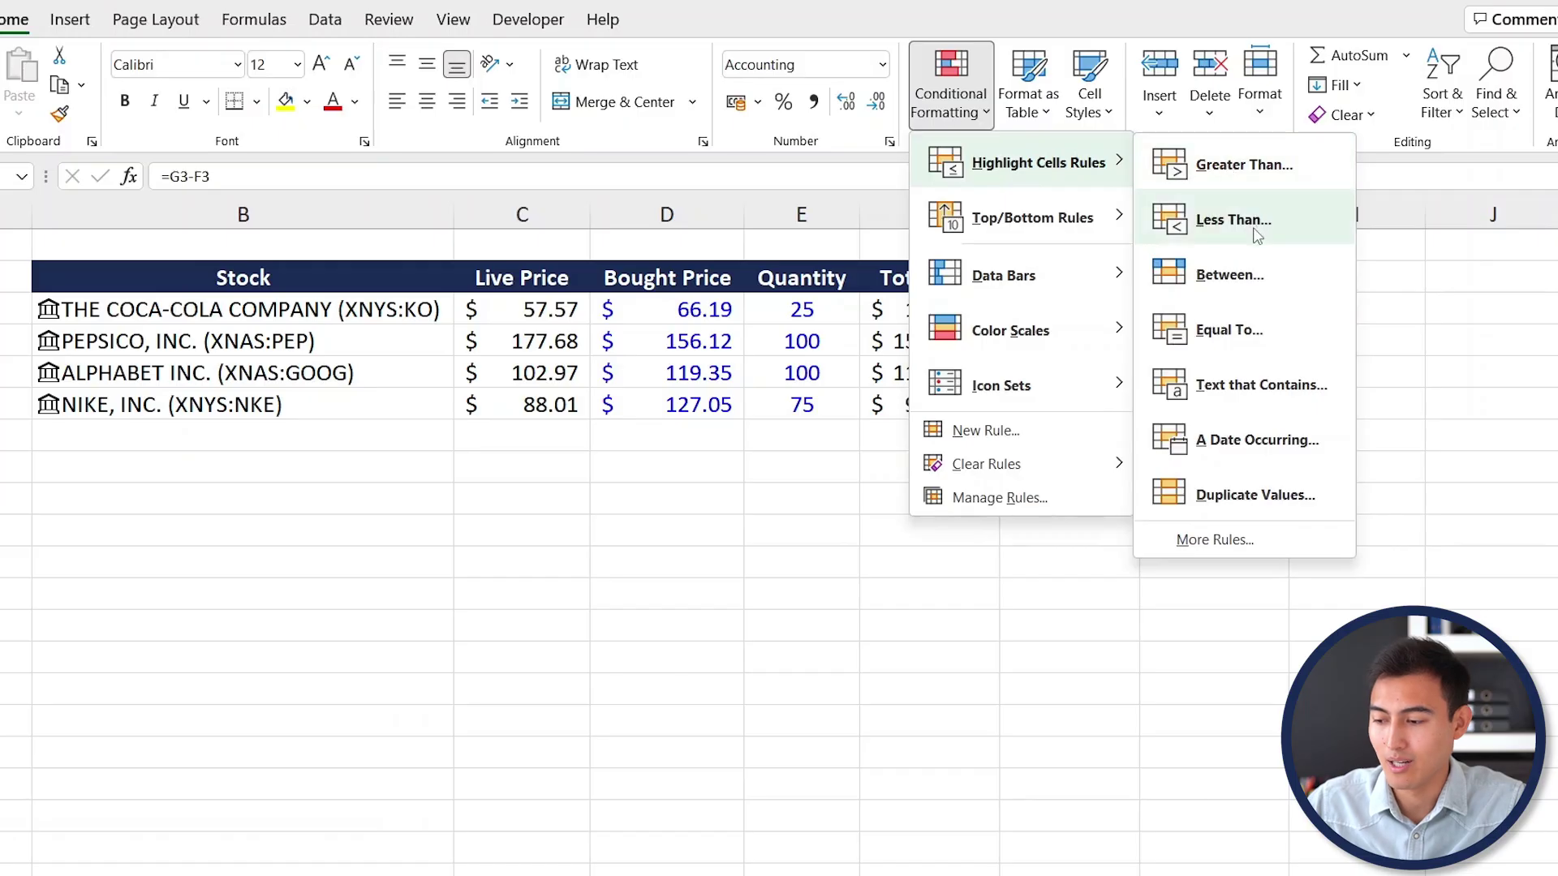
{"action": "left_click", "coordinate": [1233, 220]}
{"action": "type", "text": "0"}
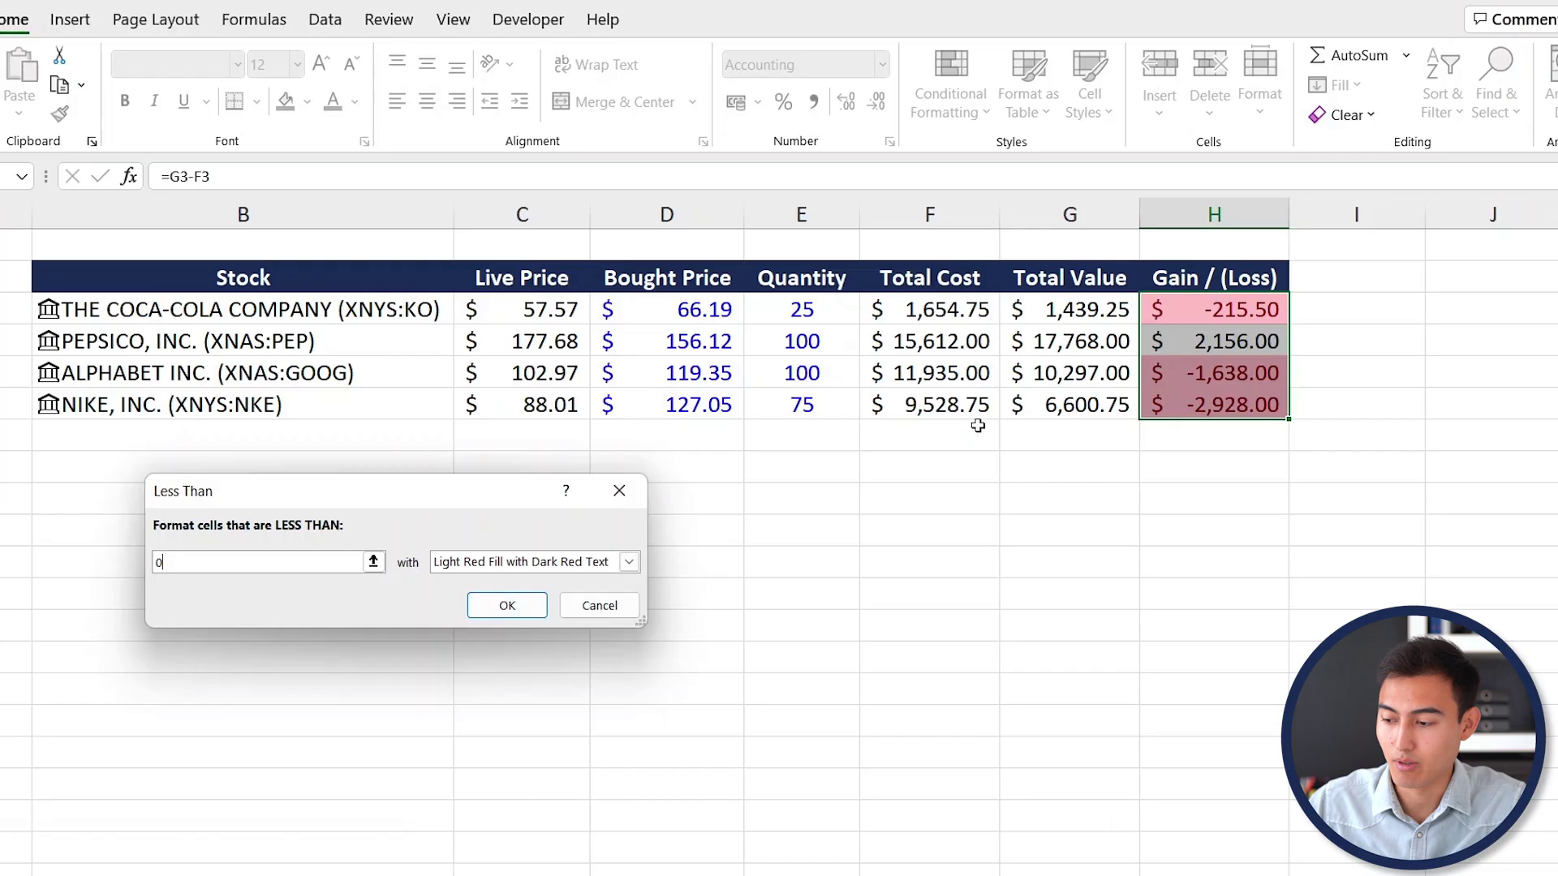
{"action": "left_click", "coordinate": [506, 605]}
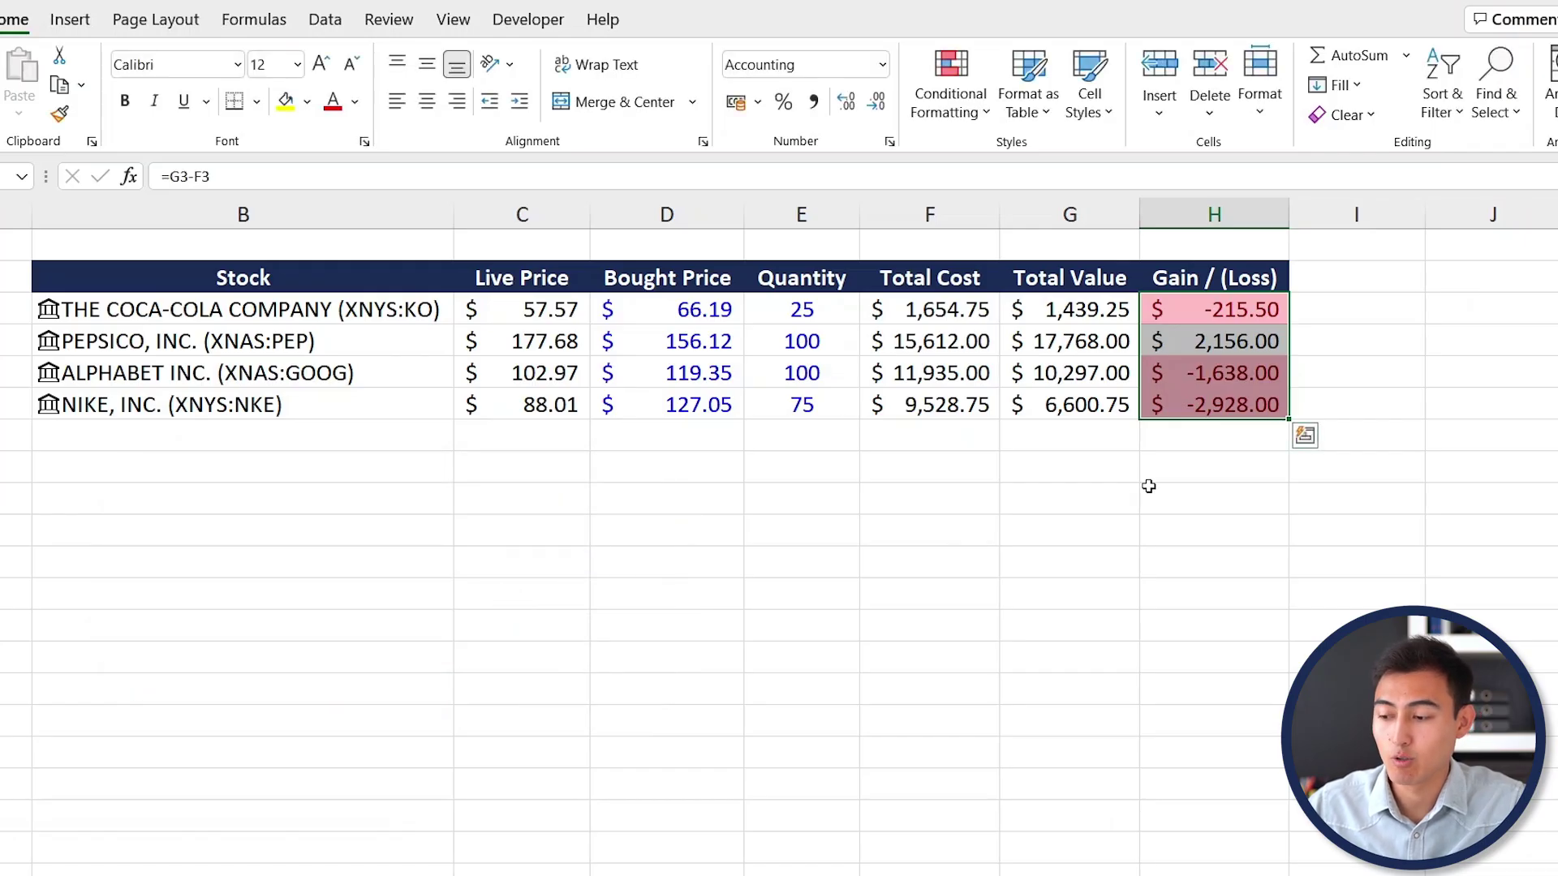
Step: Deselect to view the red highlights, then scroll down the NordPass Business overview
{"action": "left_click", "coordinate": [1220, 482]}
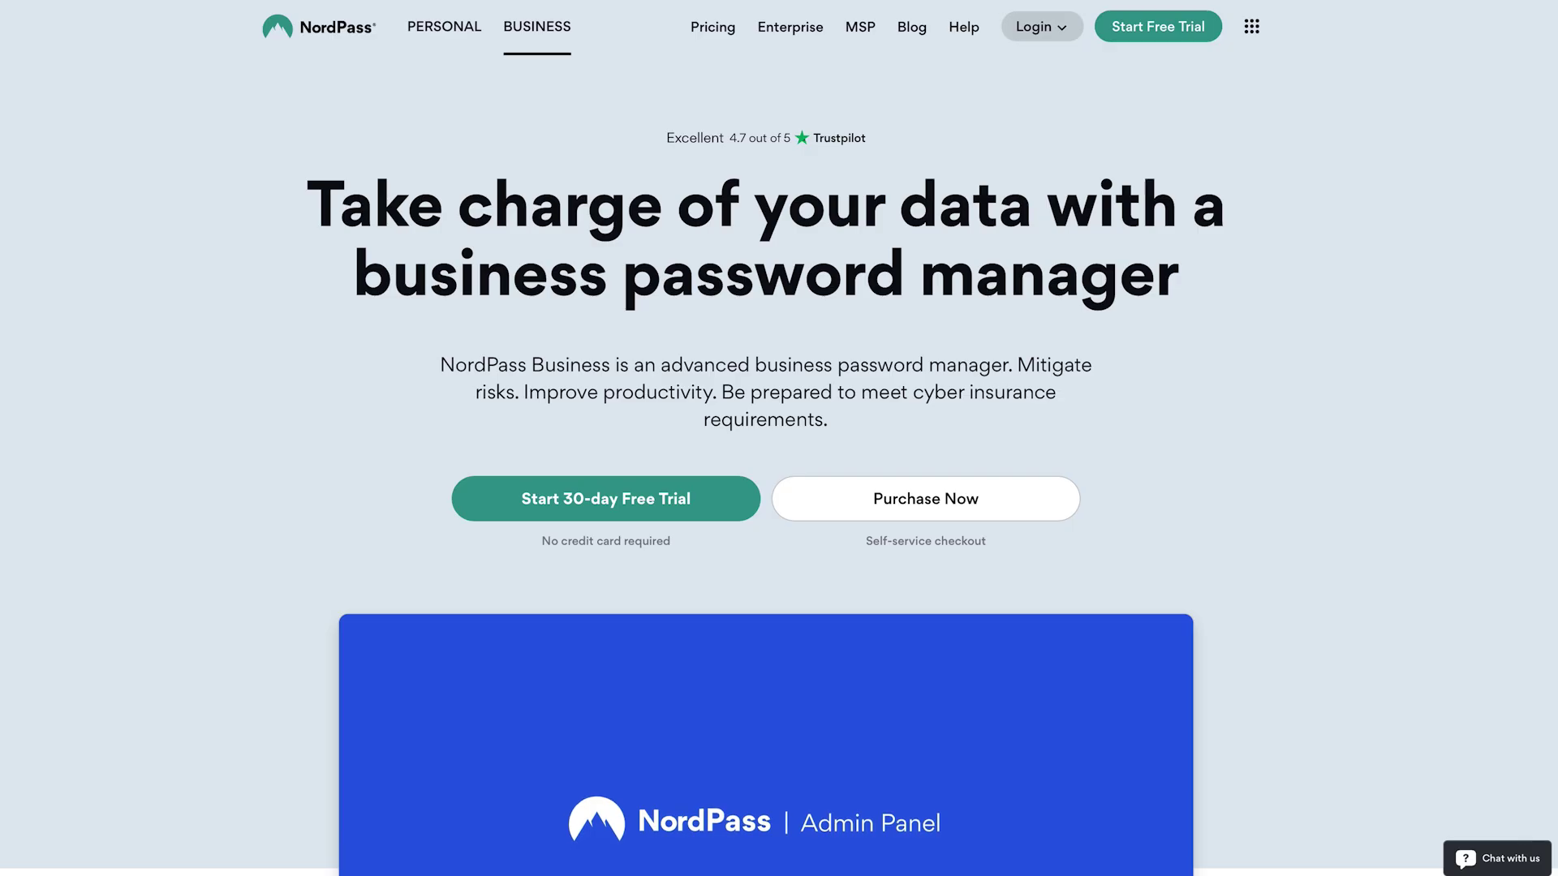
{"action": "scroll", "coordinate": [779, 438], "scroll_direction": "down", "scroll_amount": 1}
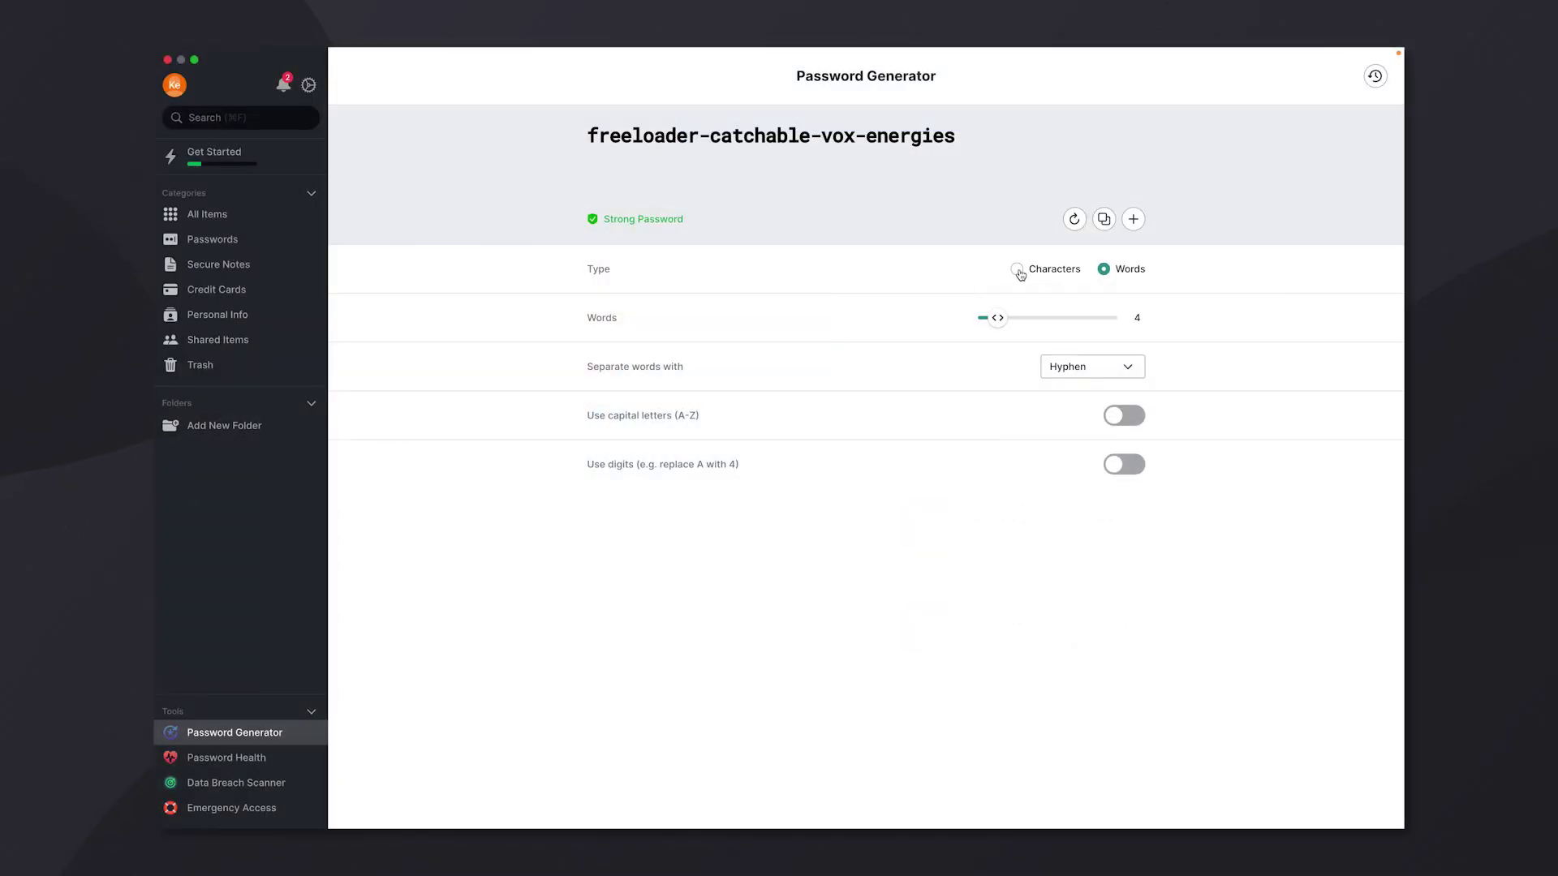
Step: Generate a random-character NordPass password with capital letters kept on, then view Password Health
{"action": "left_click", "coordinate": [1019, 270]}
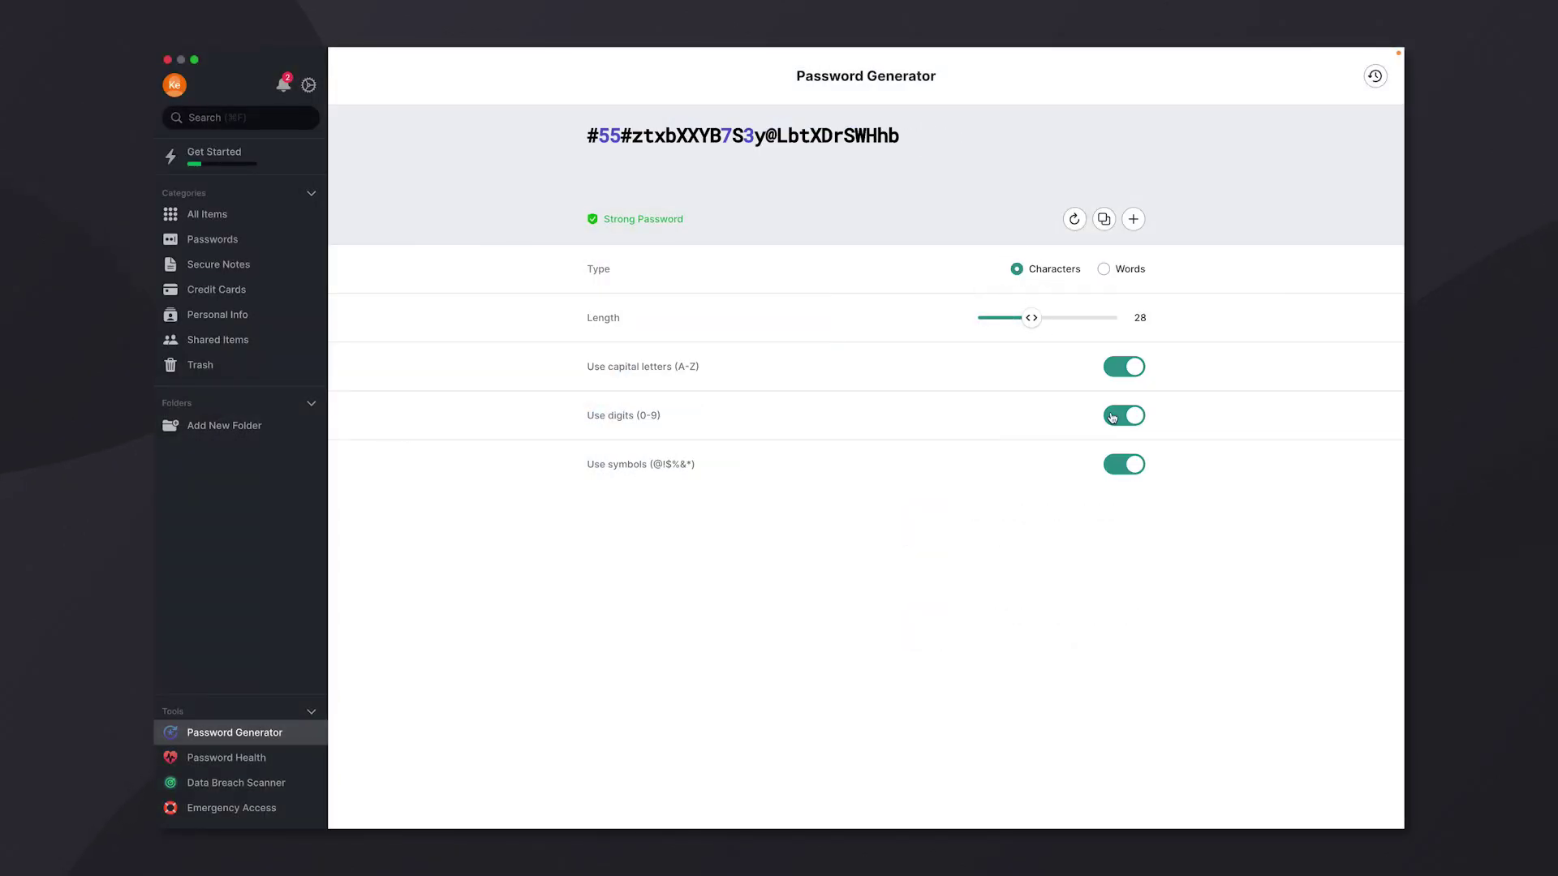
{"action": "left_click", "coordinate": [1130, 373]}
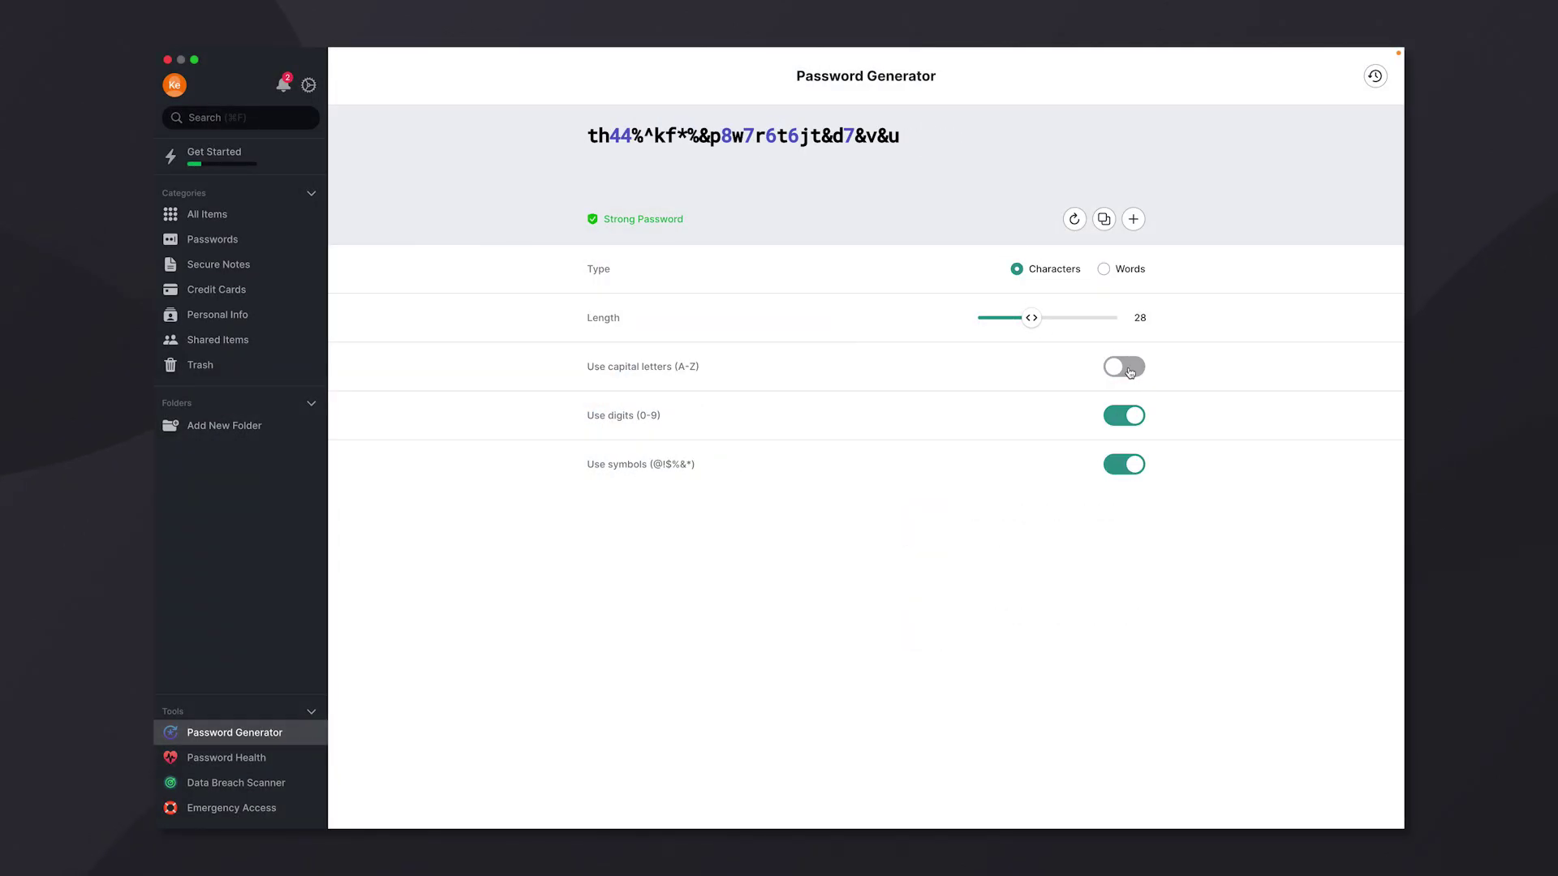
{"action": "left_click", "coordinate": [1130, 373]}
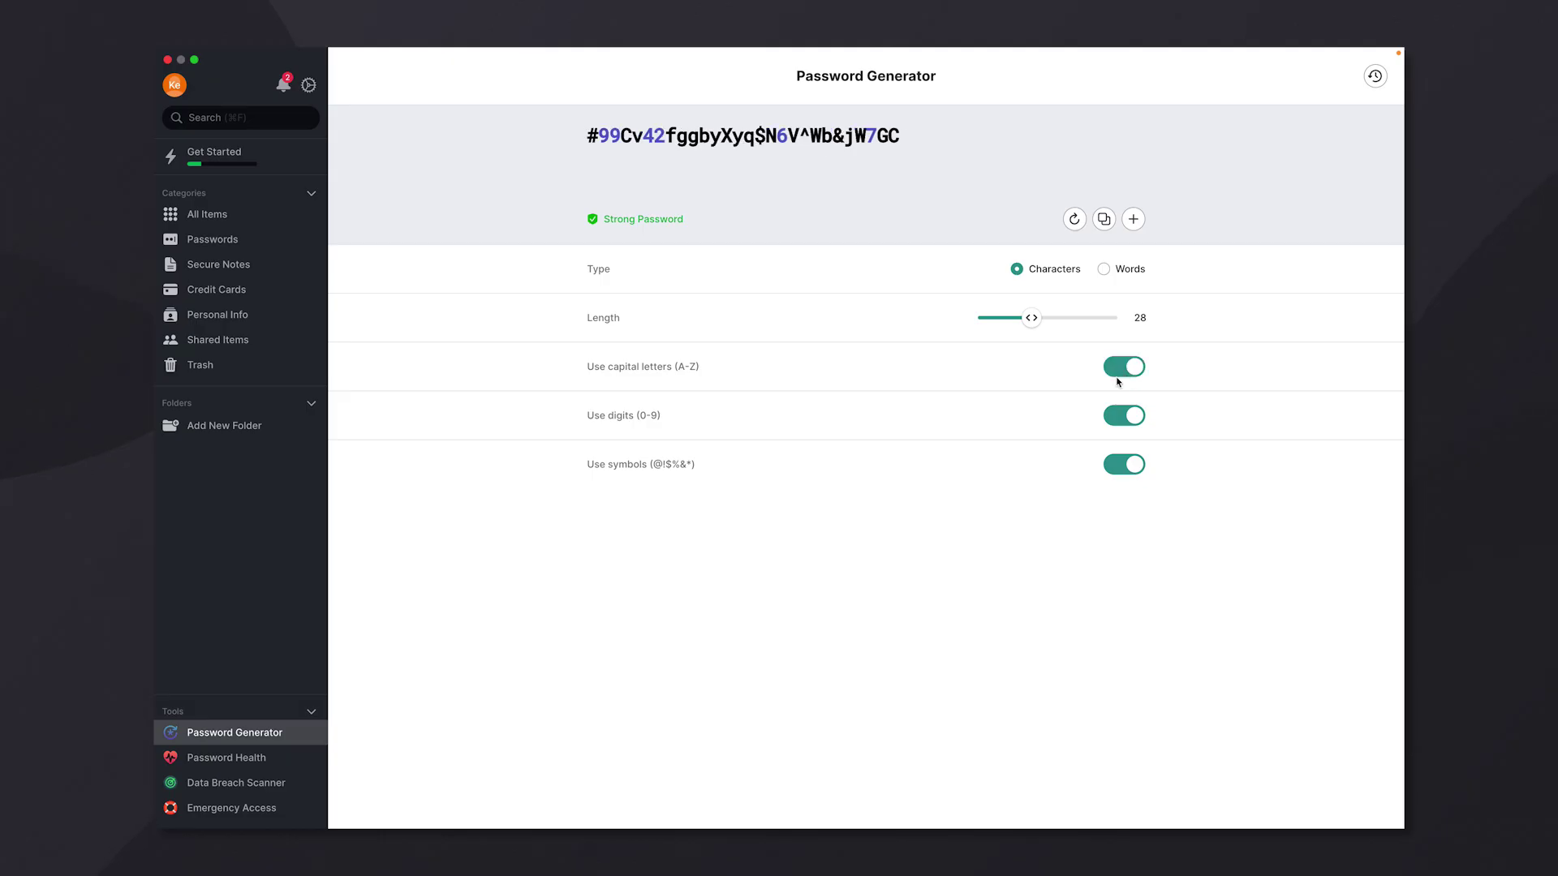
{"action": "left_click", "coordinate": [268, 758]}
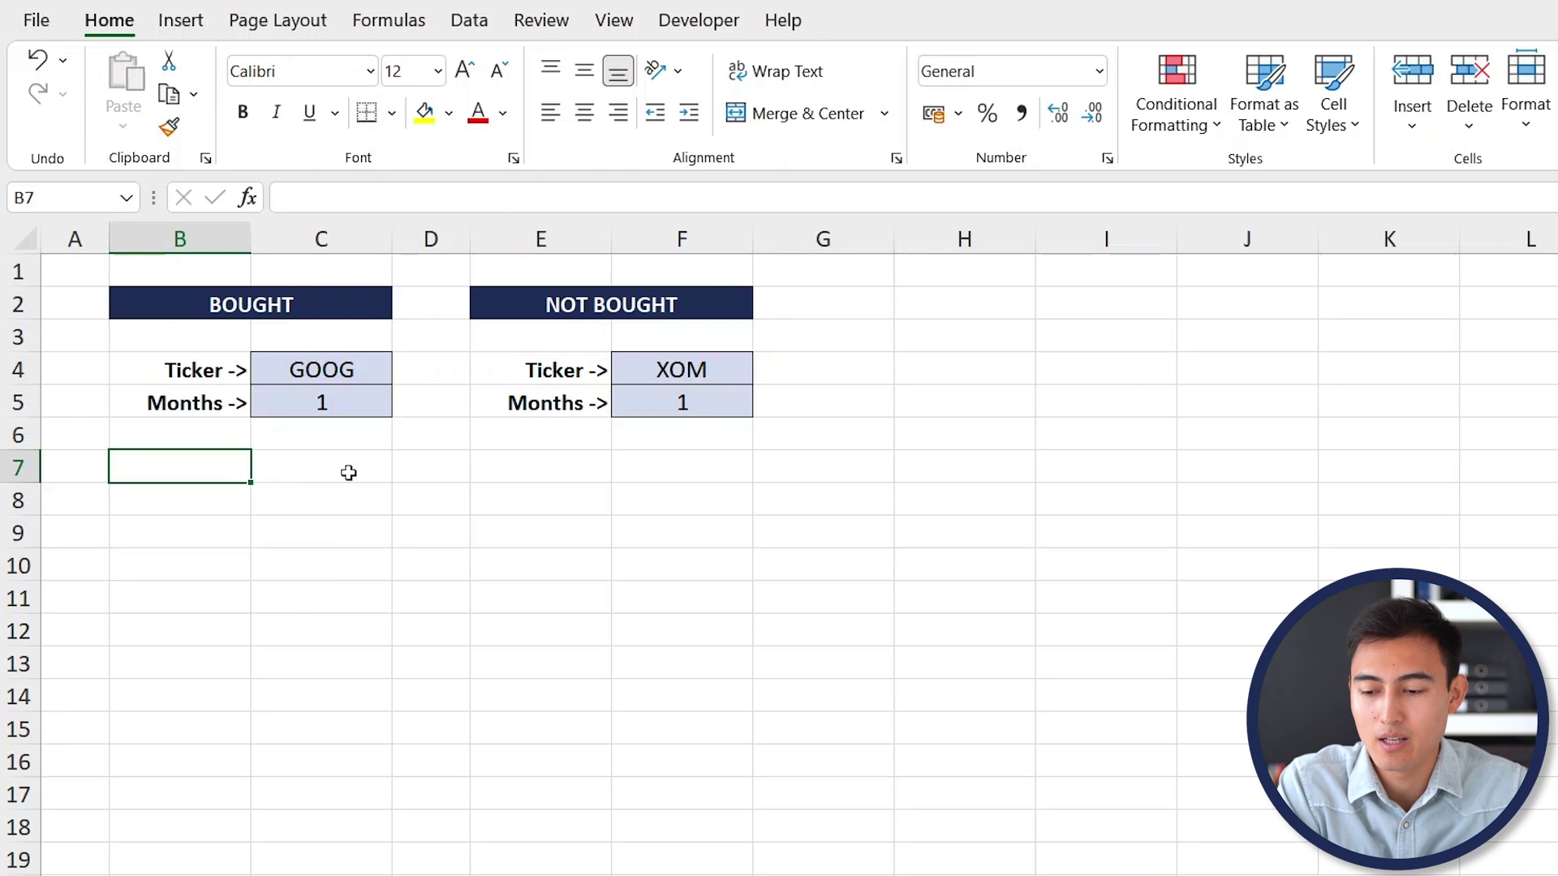
Step: Review the GOOG and XOM Ticker and Months cells C4:C5 and F4:F5, ending at B7
{"action": "left_click", "coordinate": [328, 300]}
{"action": "key", "text": "Down"}
{"action": "key", "text": "Down"}
{"action": "key", "text": "Right"}
{"action": "key", "text": "Down"}
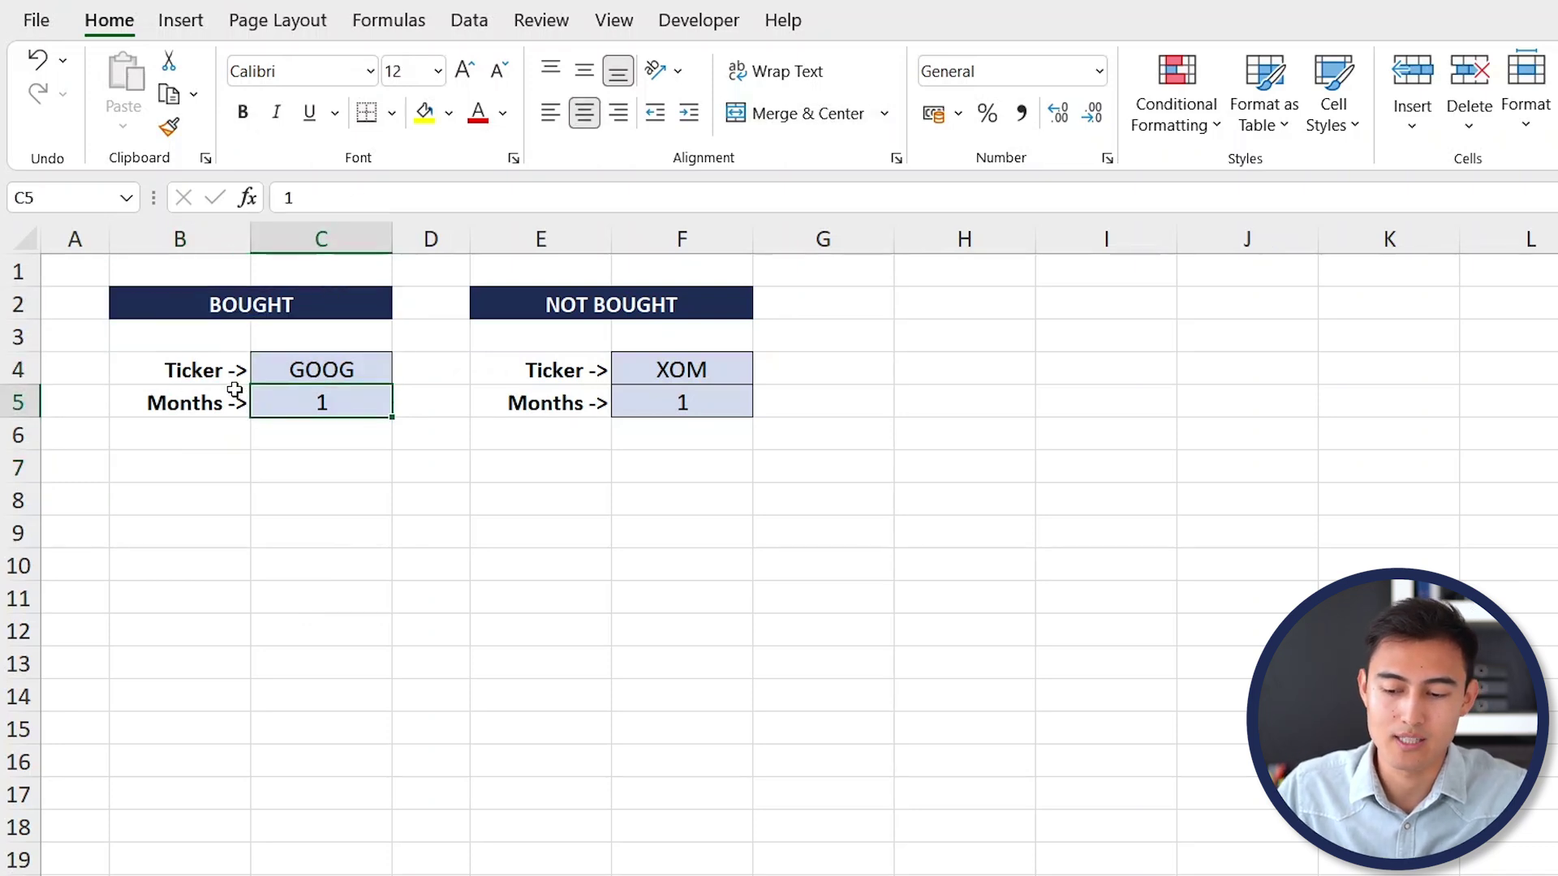
{"action": "key", "text": "Right"}
{"action": "key", "text": "Right"}
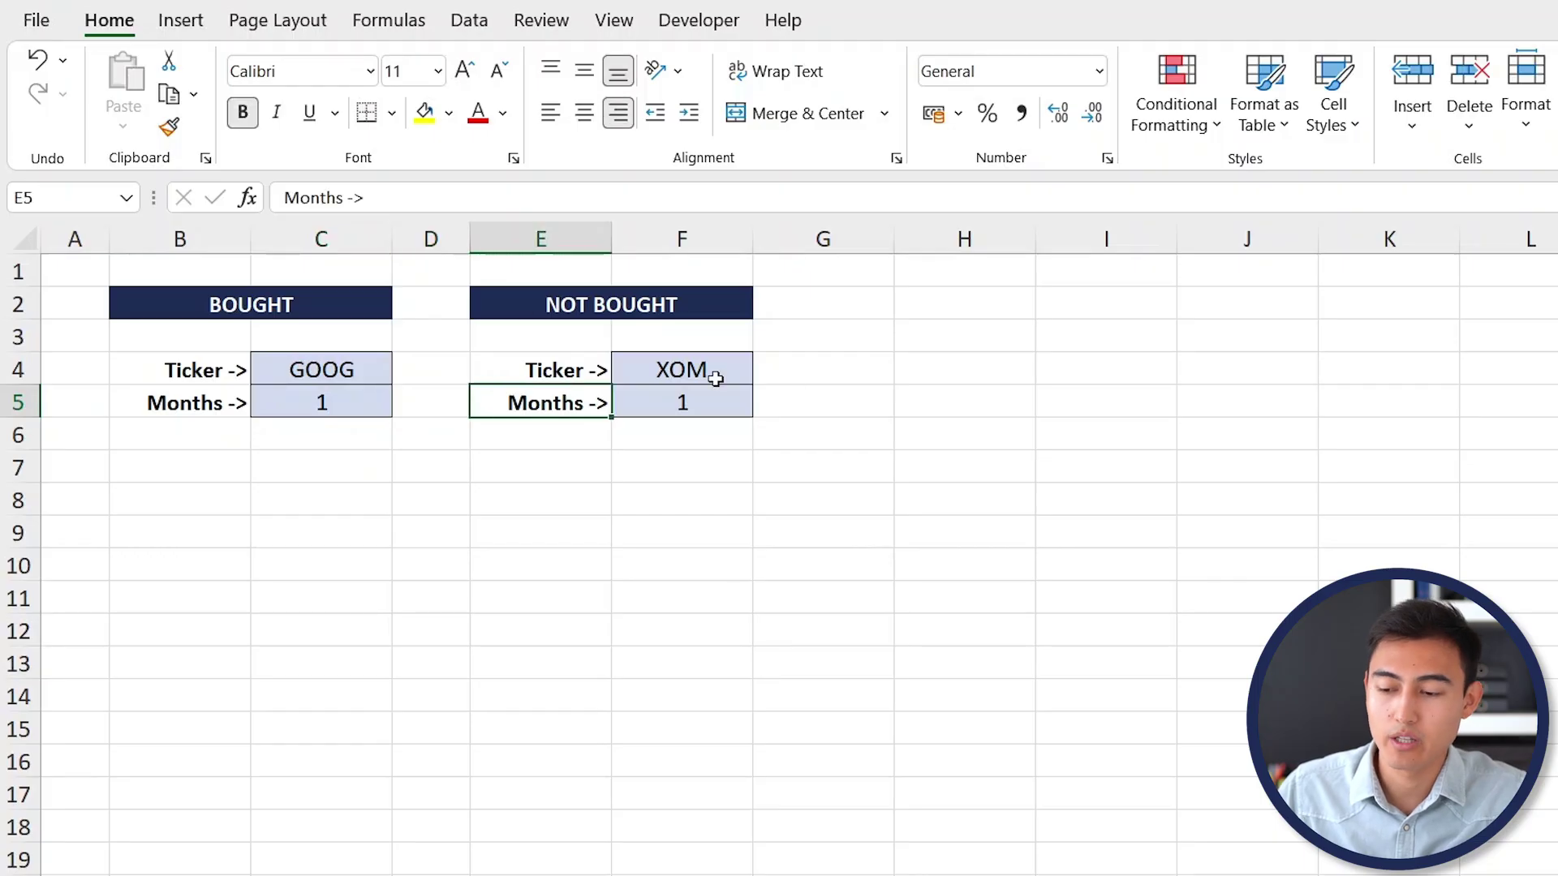
{"action": "left_click", "coordinate": [708, 369]}
{"action": "left_click_drag", "start_coordinate": [707, 370], "coordinate": [633, 403]}
{"action": "left_click", "coordinate": [617, 393]}
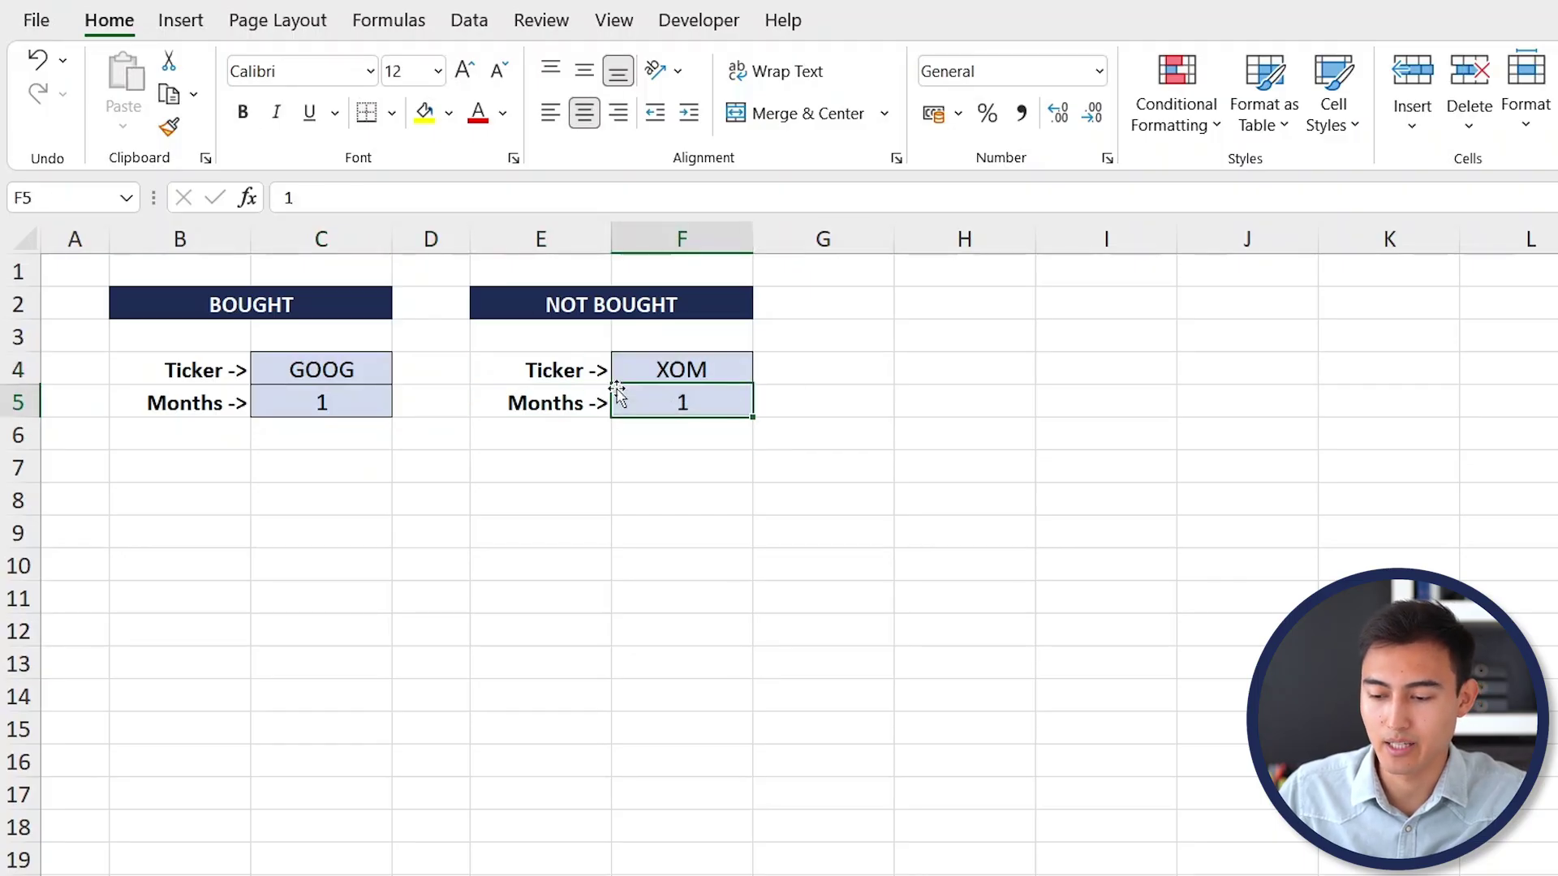
{"action": "key", "text": "Down"}
{"action": "key", "text": "Down"}
{"action": "key", "text": "Left"}
{"action": "key", "text": "Left"}
{"action": "key", "text": "Left"}
{"action": "key", "text": "Left"}
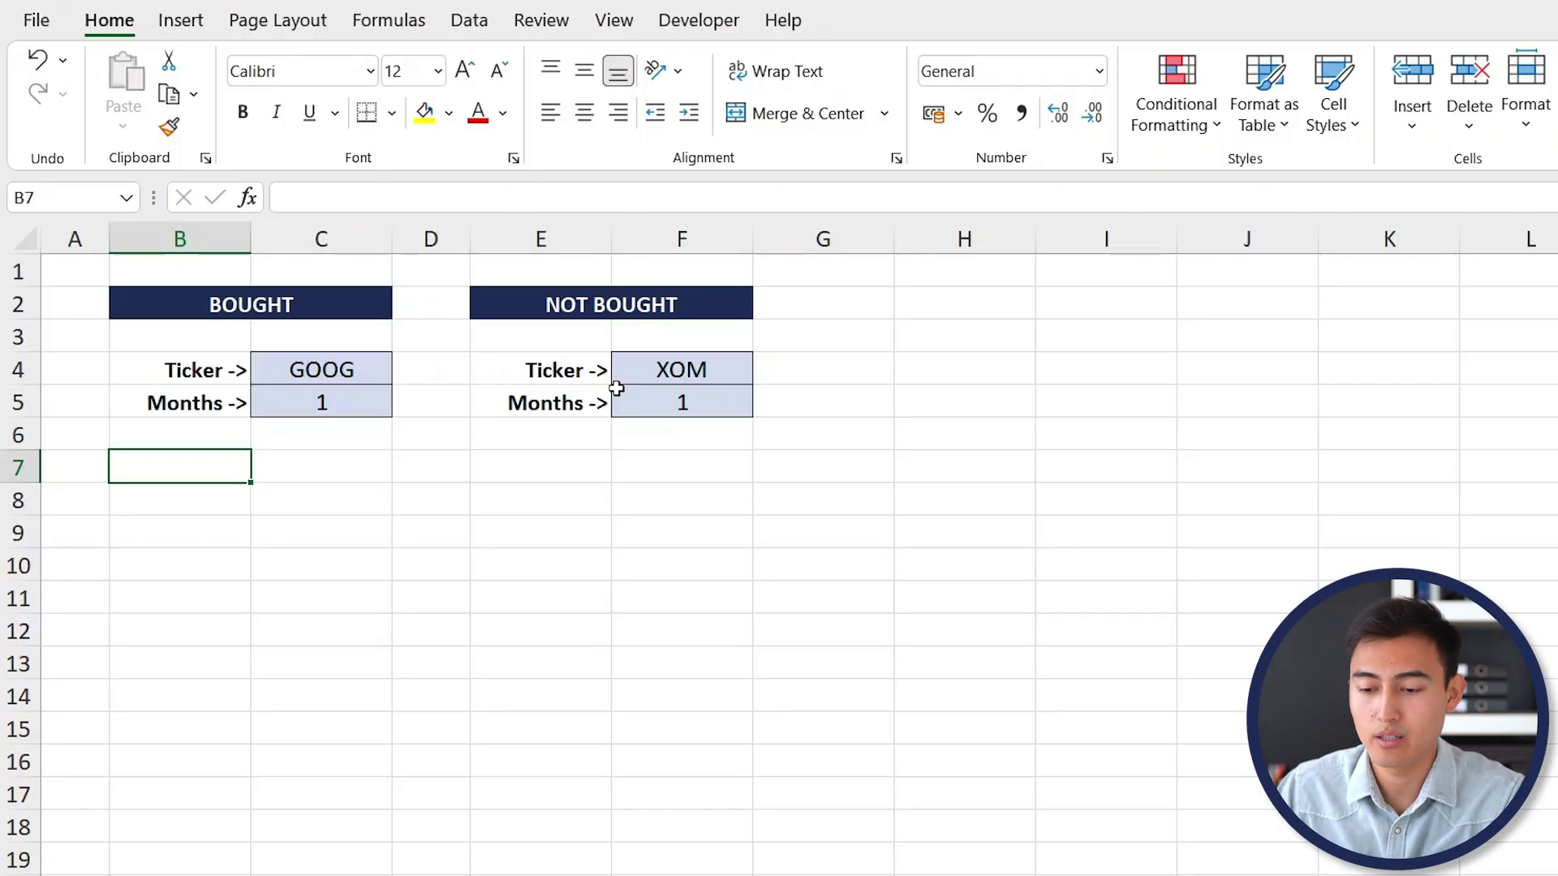
Step: Start a STOCKHISTORY formula in B7 using ticker C4 and an EDATE start date
{"action": "type", "text": "=stoc"}
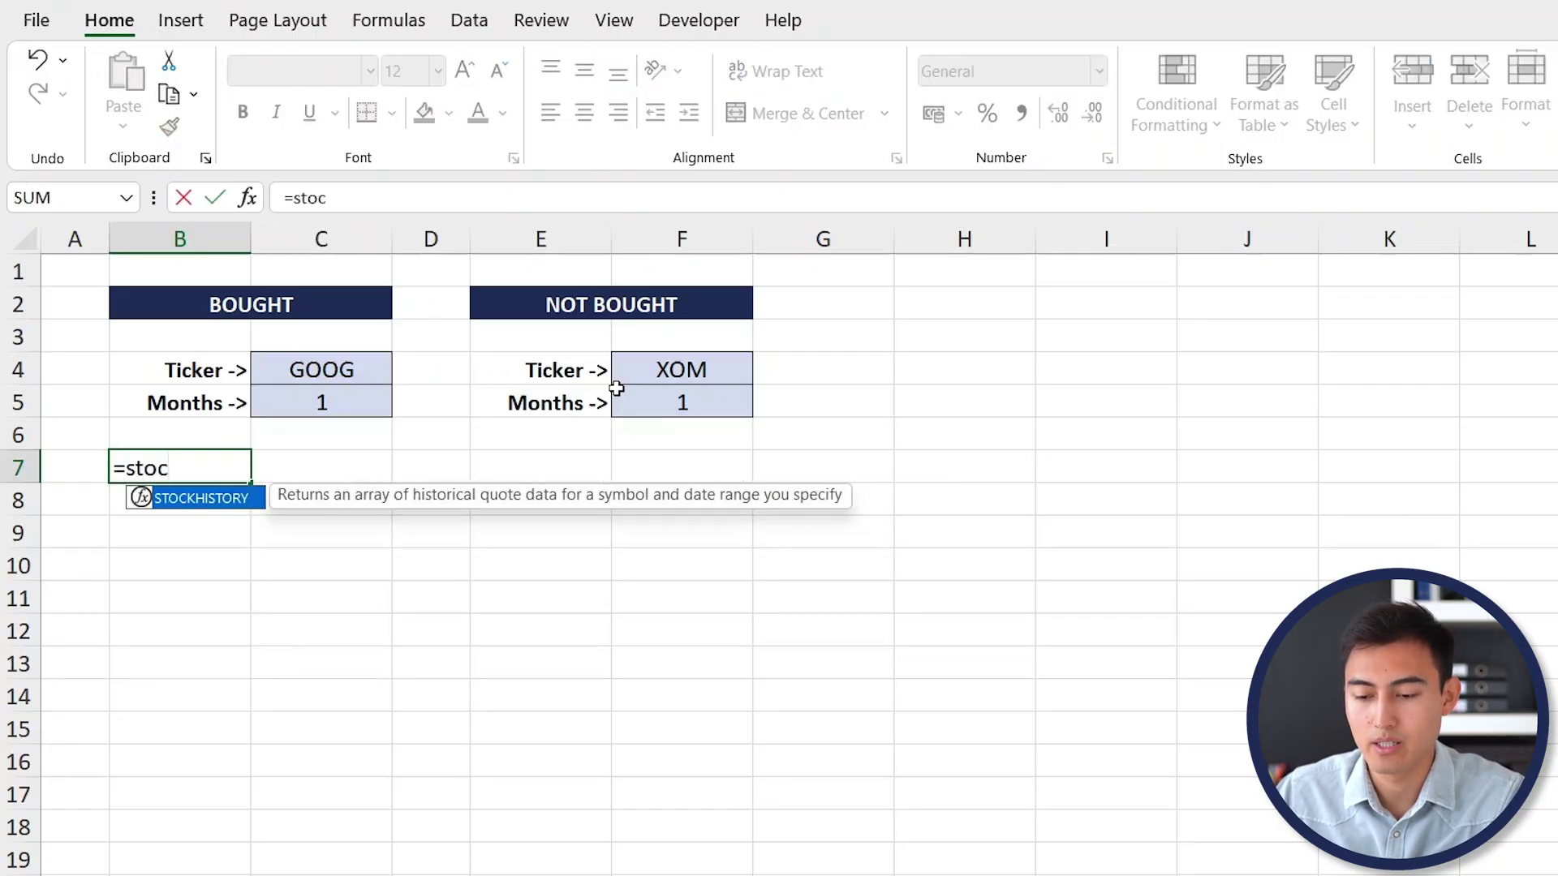
{"action": "key", "text": "Tab"}
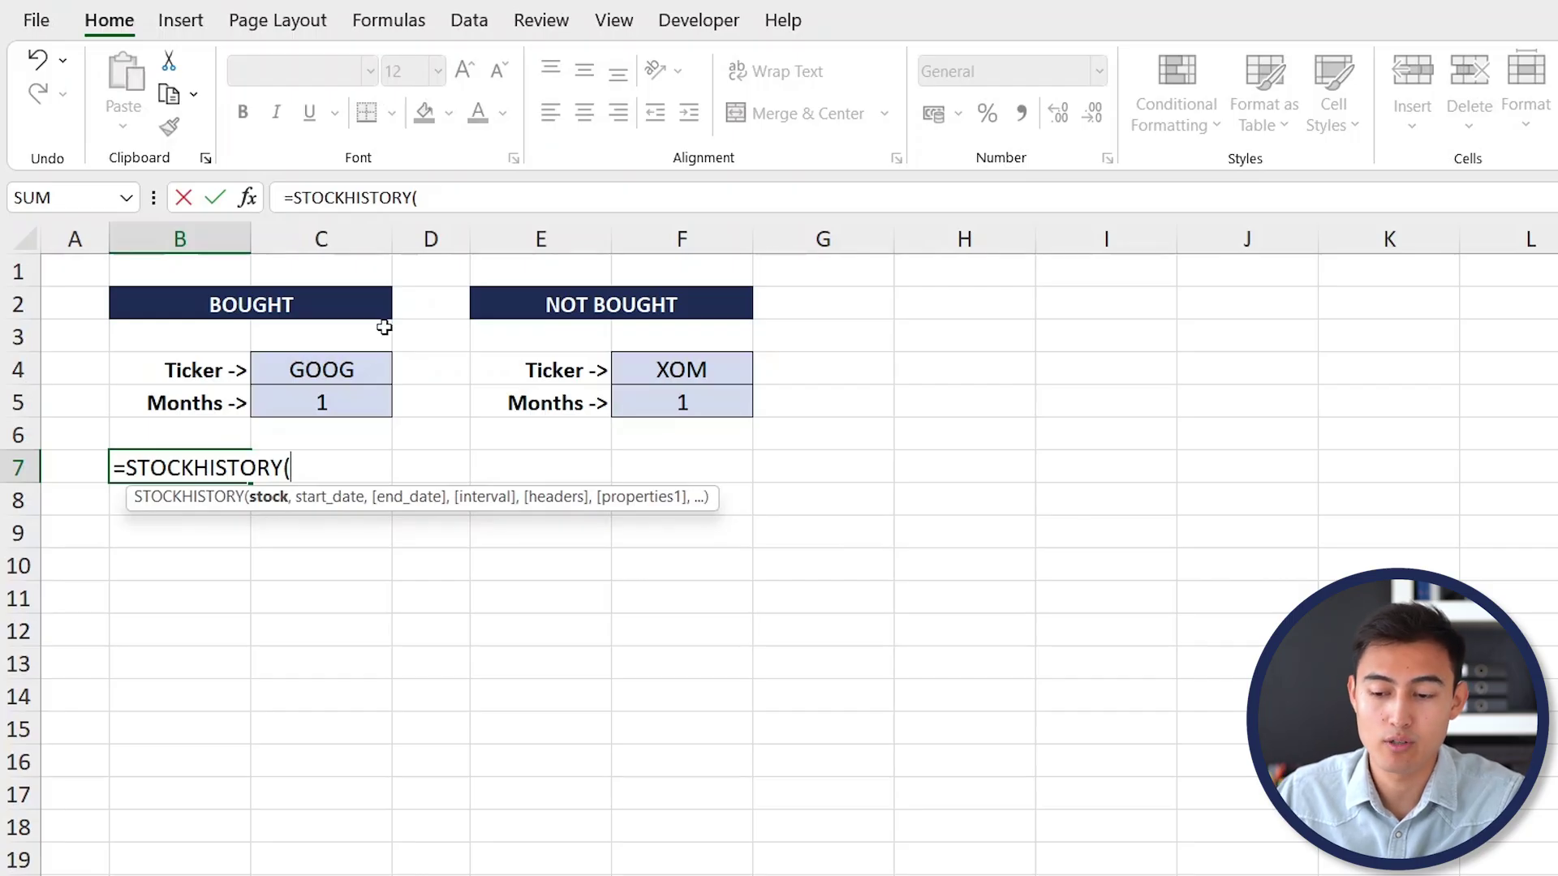
{"action": "left_click", "coordinate": [324, 370]}
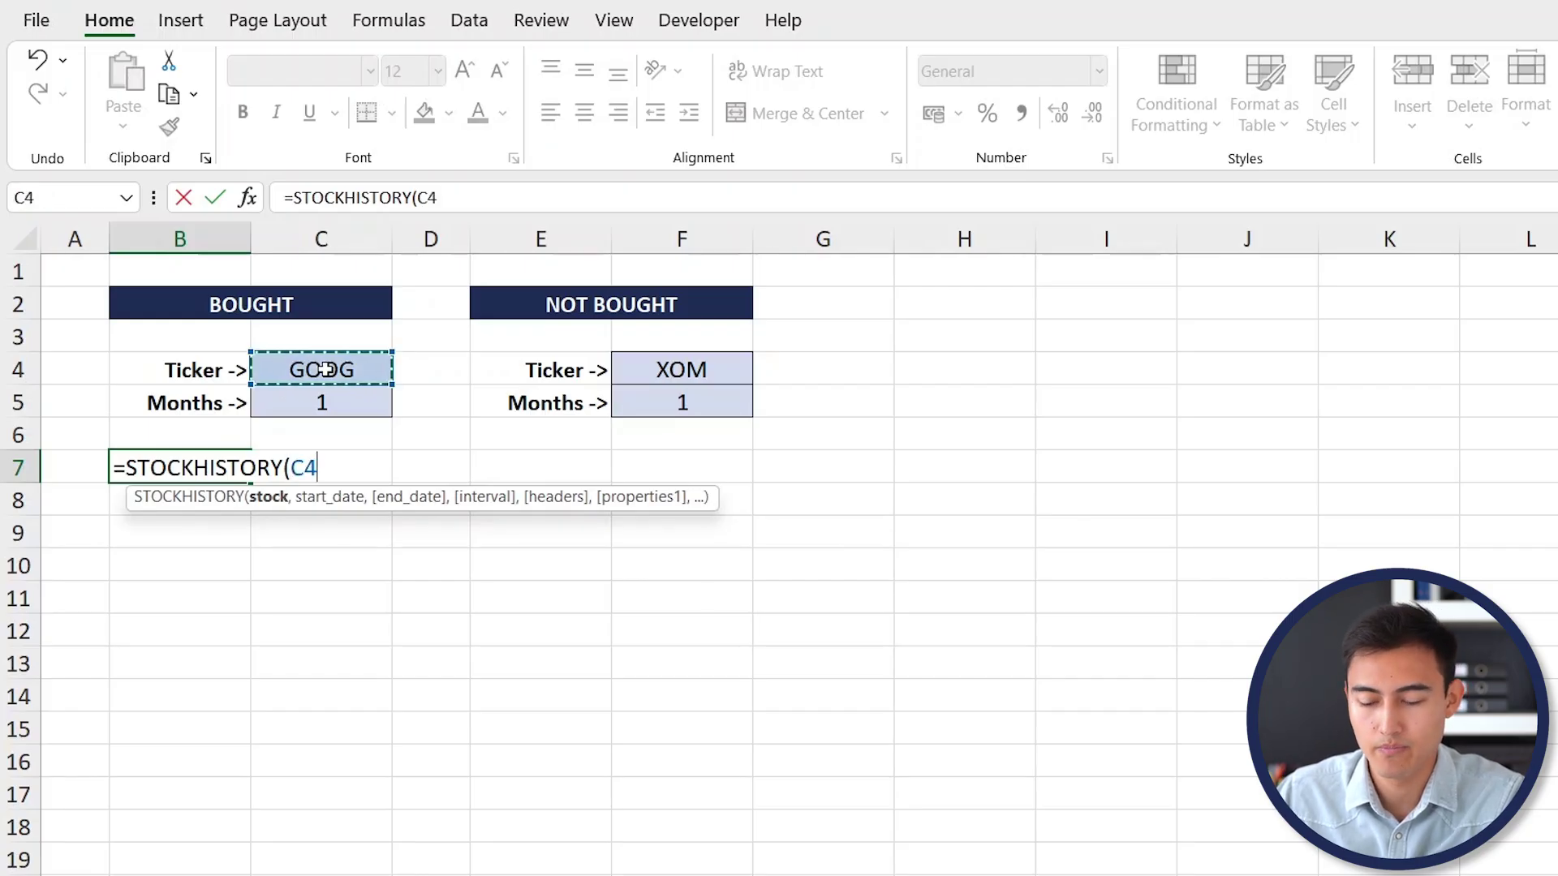
{"action": "type", "text": ","}
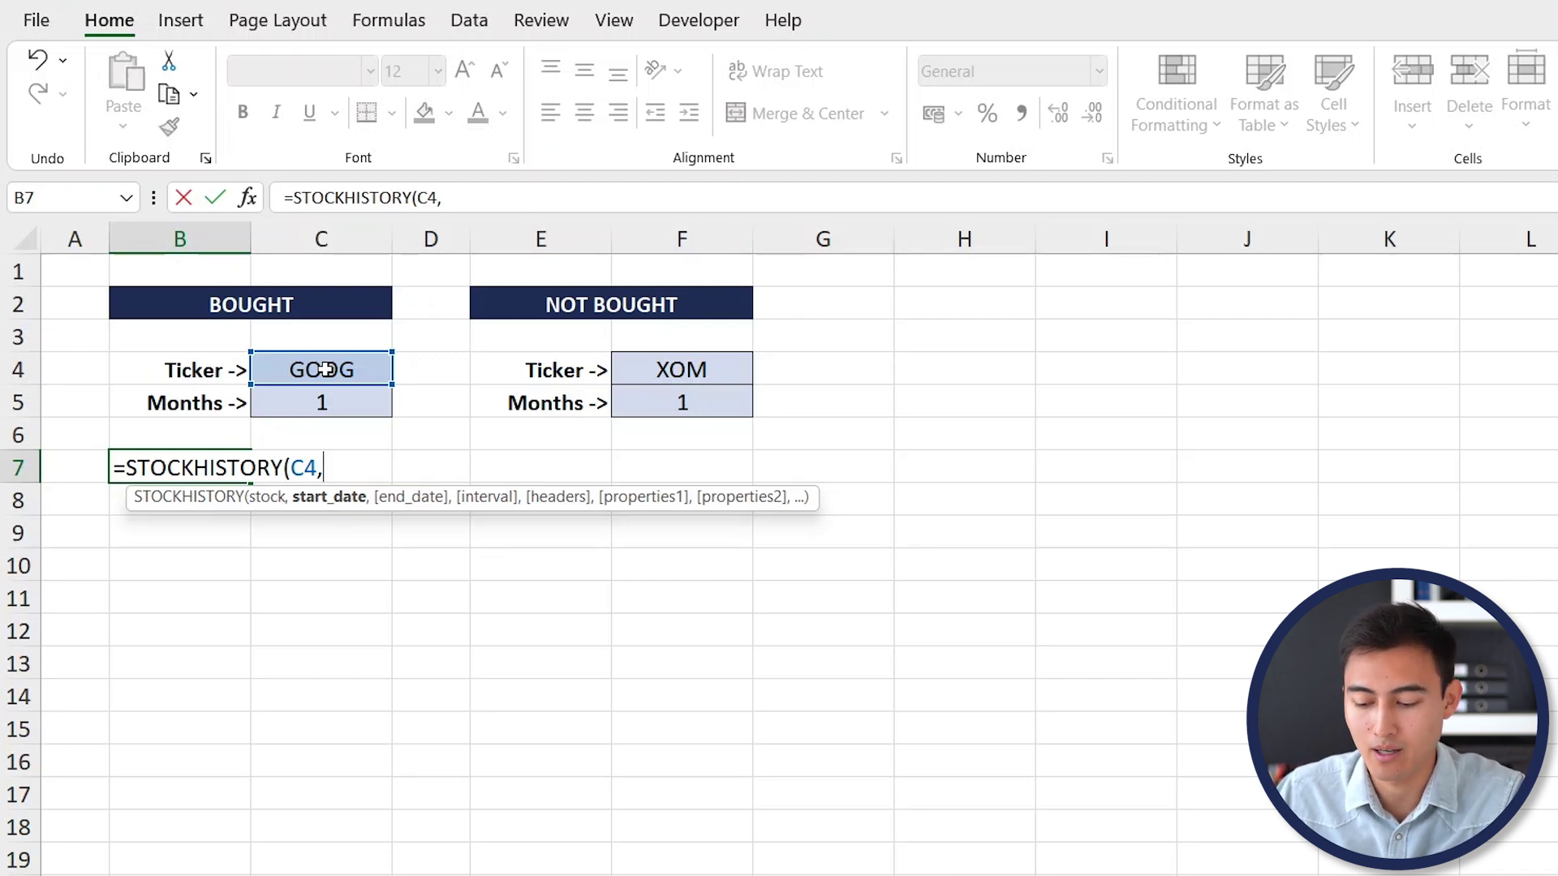
{"action": "type", "text": "ed"}
{"action": "key", "text": "Tab"}
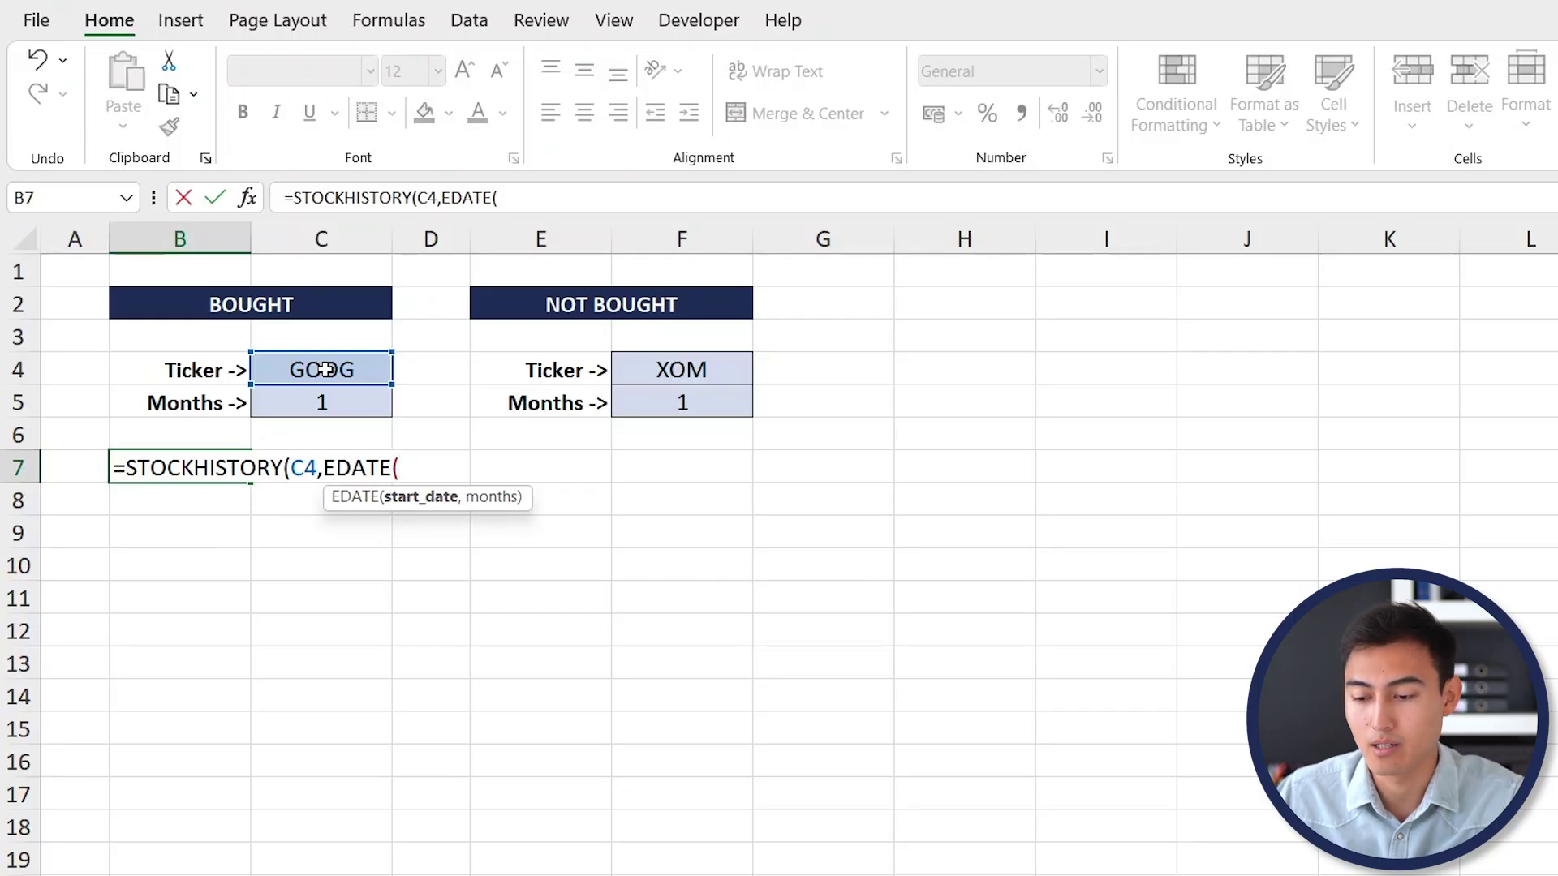
Step: Finish =STOCKHISTORY(C4,EDATE(TODAY(),-C5),TODAY()) and commit it so GOOG's prices spill
{"action": "type", "text": "tod"}
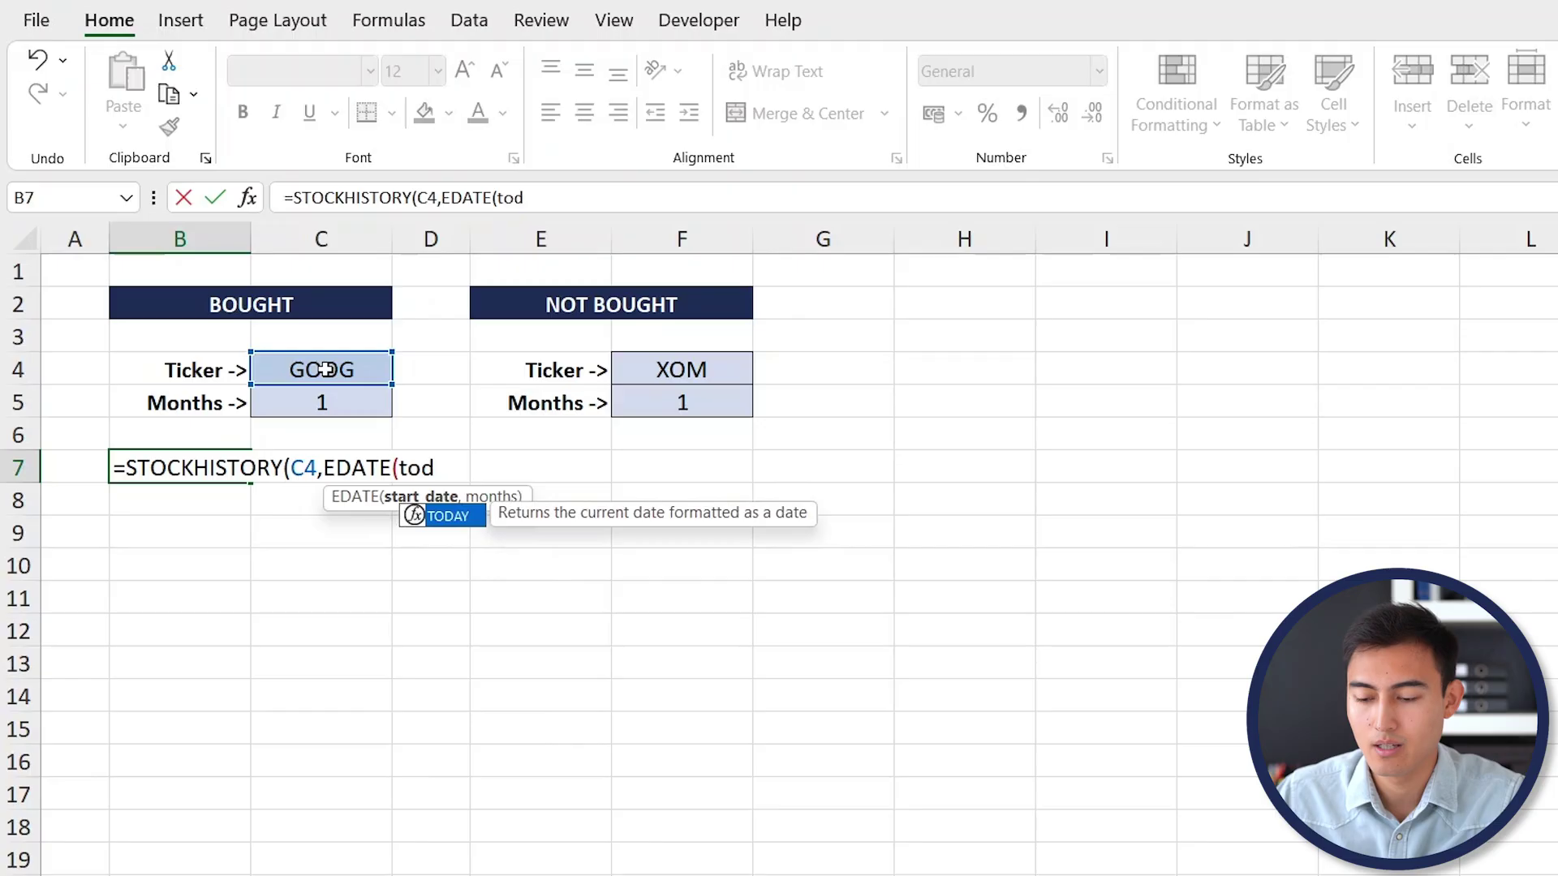
{"action": "key", "text": "Tab"}
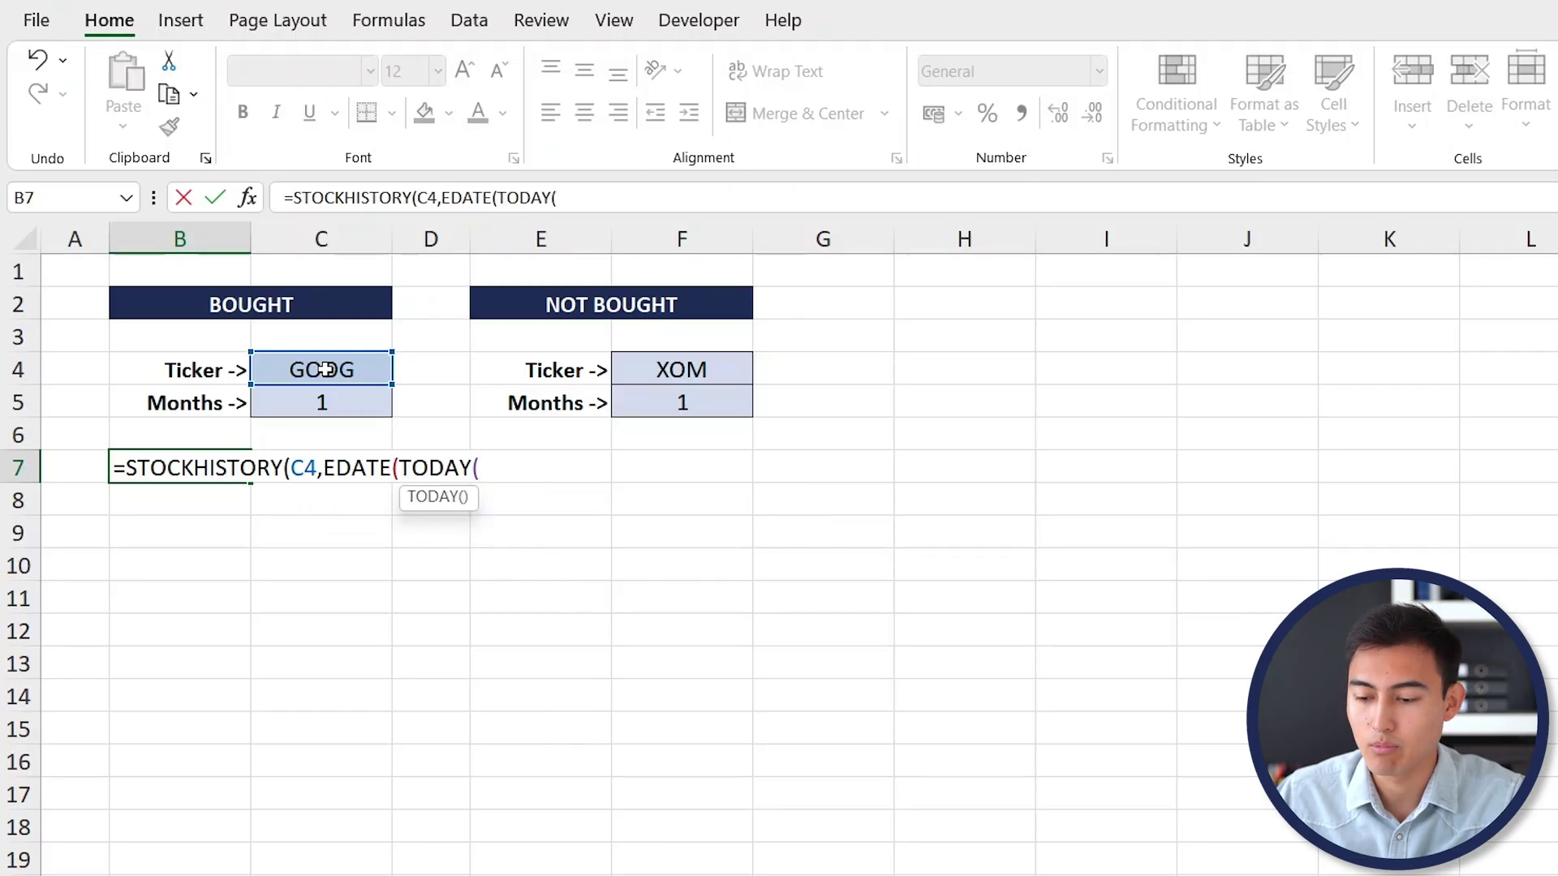
{"action": "type", "text": ")"}
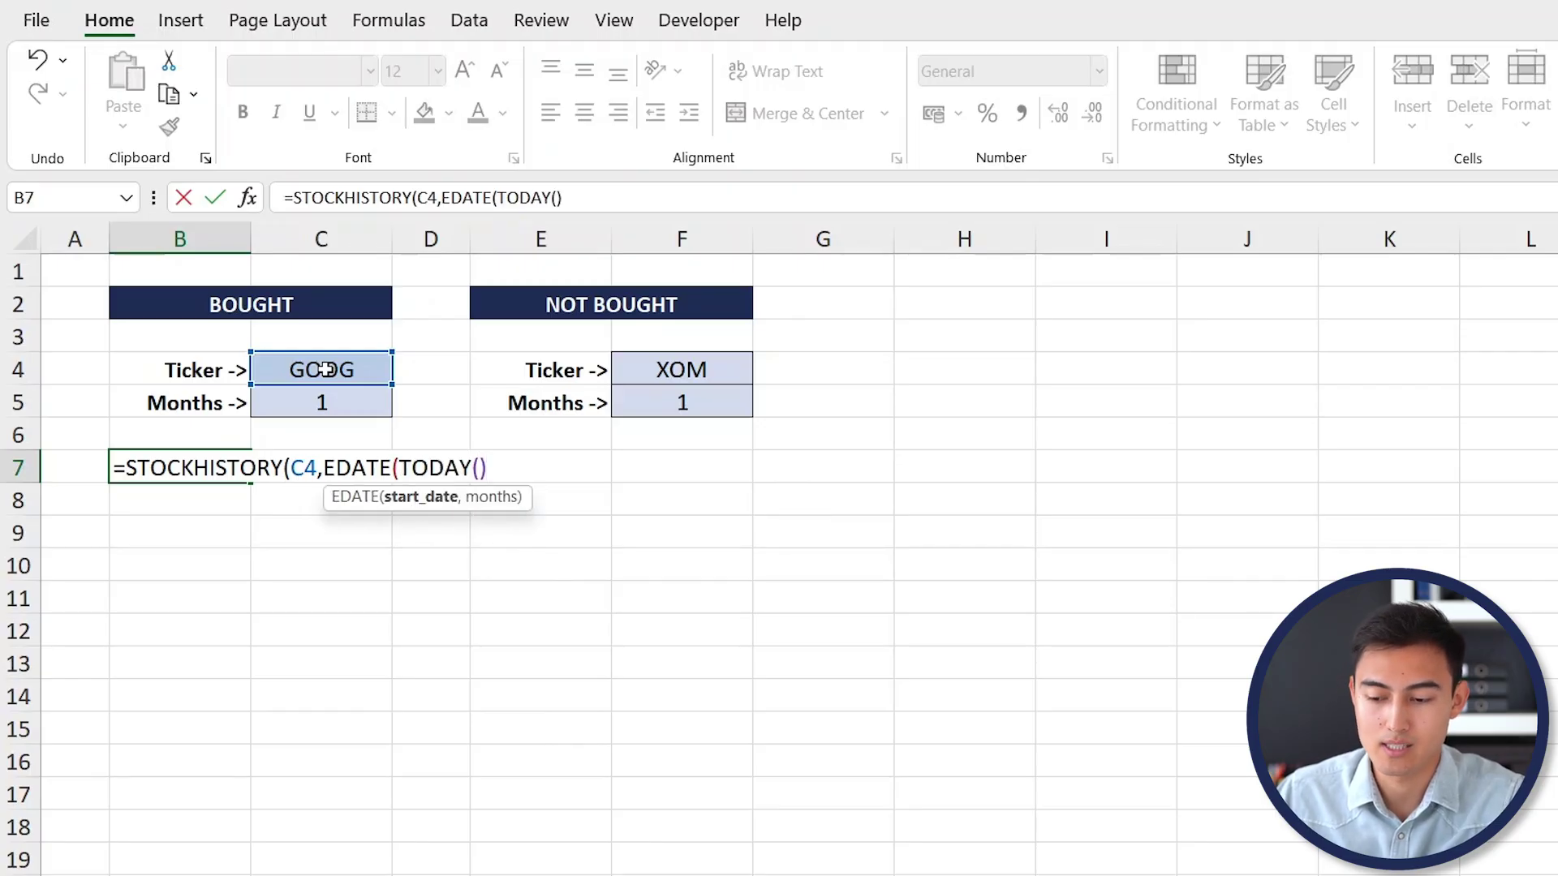
{"action": "type", "text": ",-"}
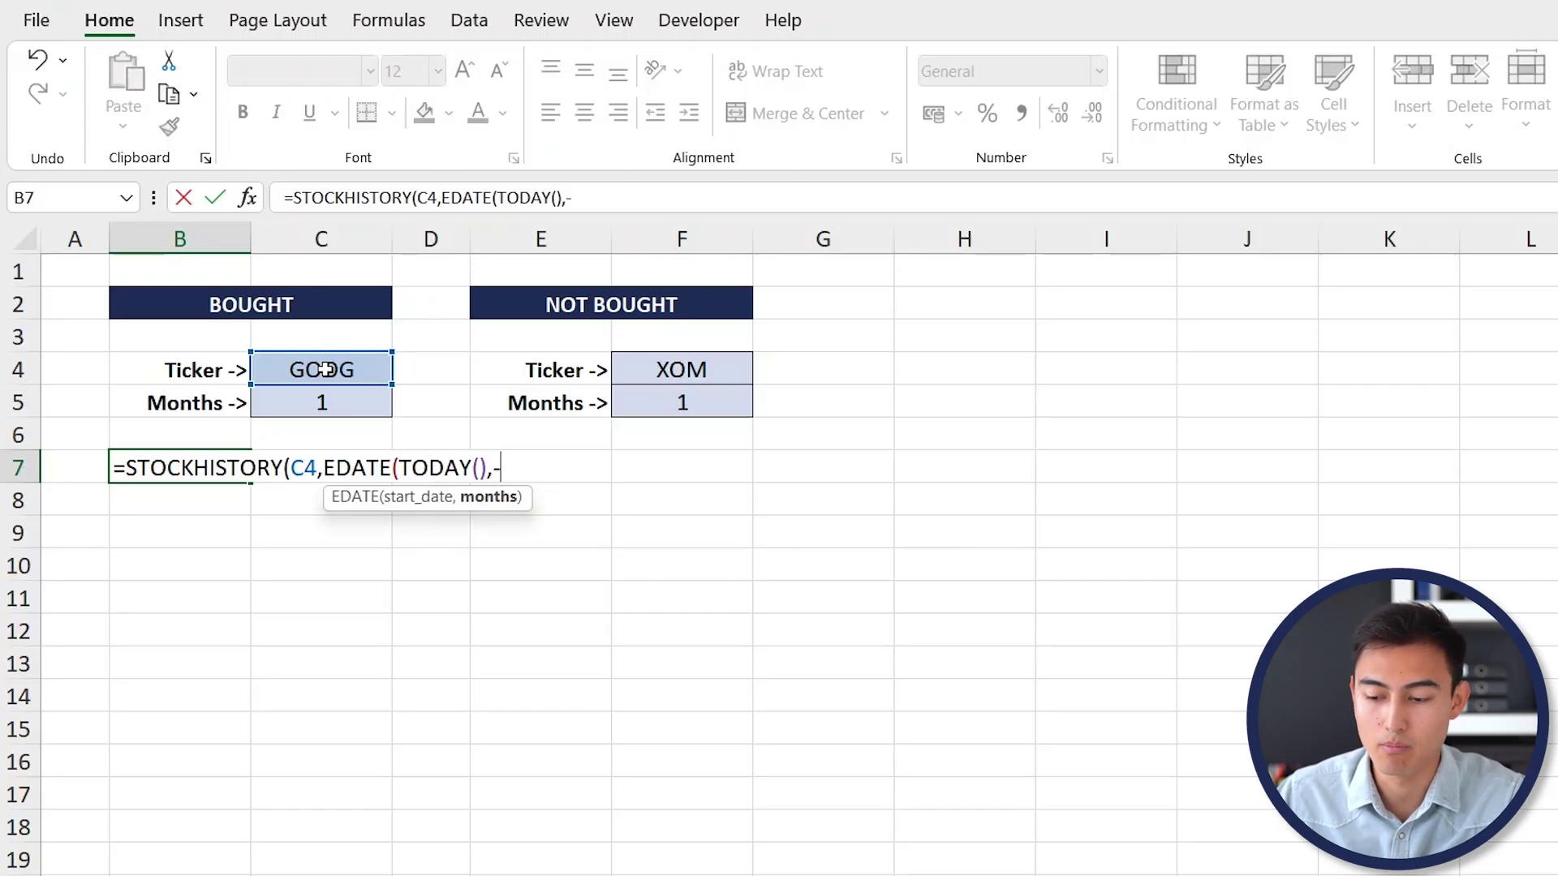
{"action": "left_click", "coordinate": [317, 403]}
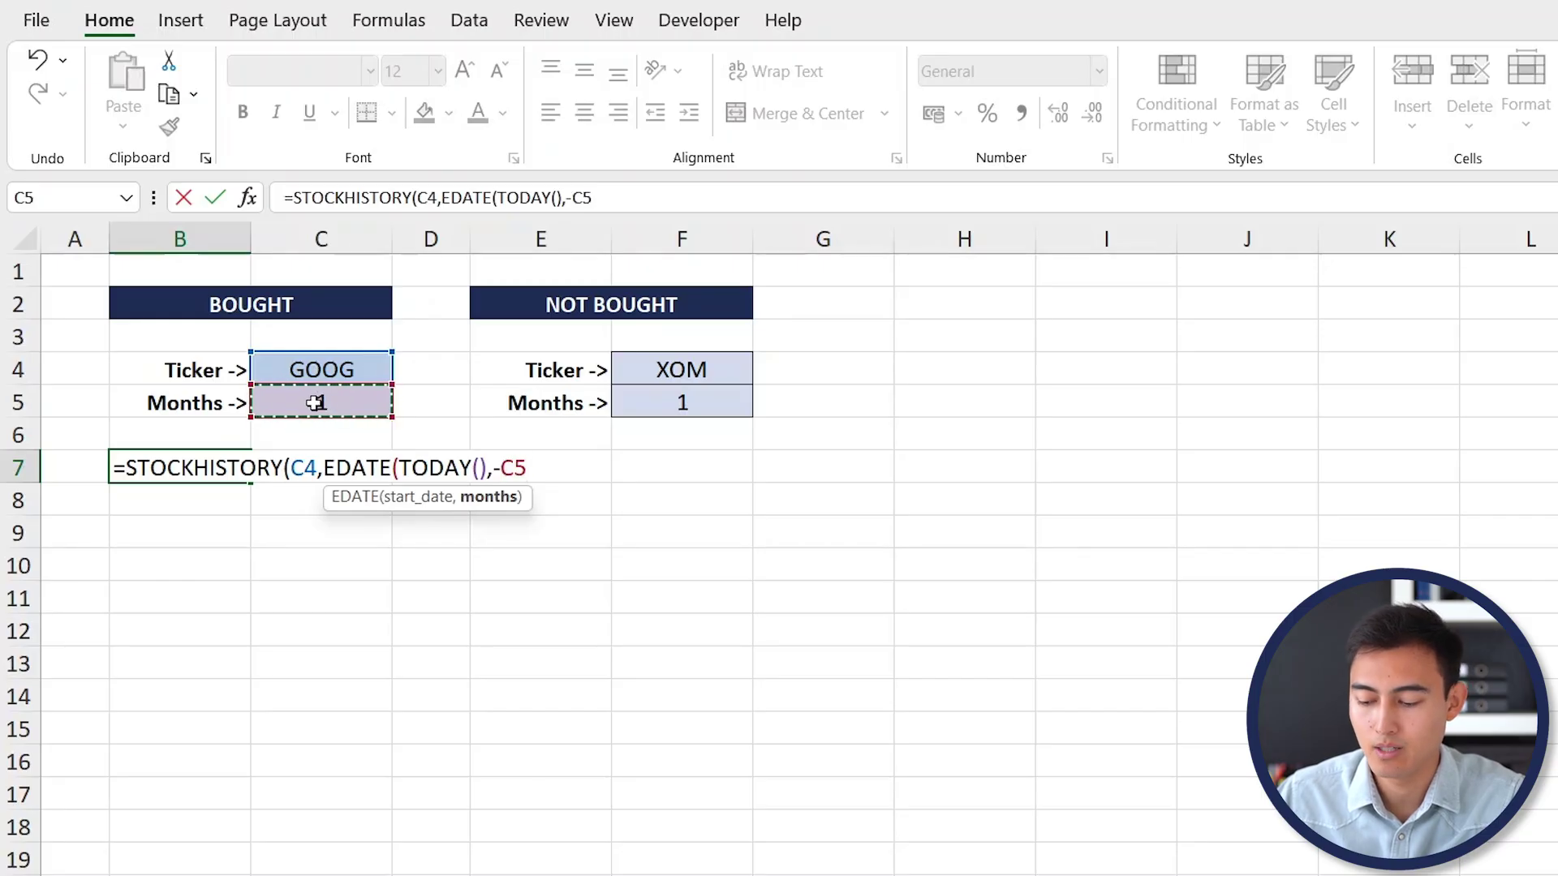
{"action": "type", "text": ")"}
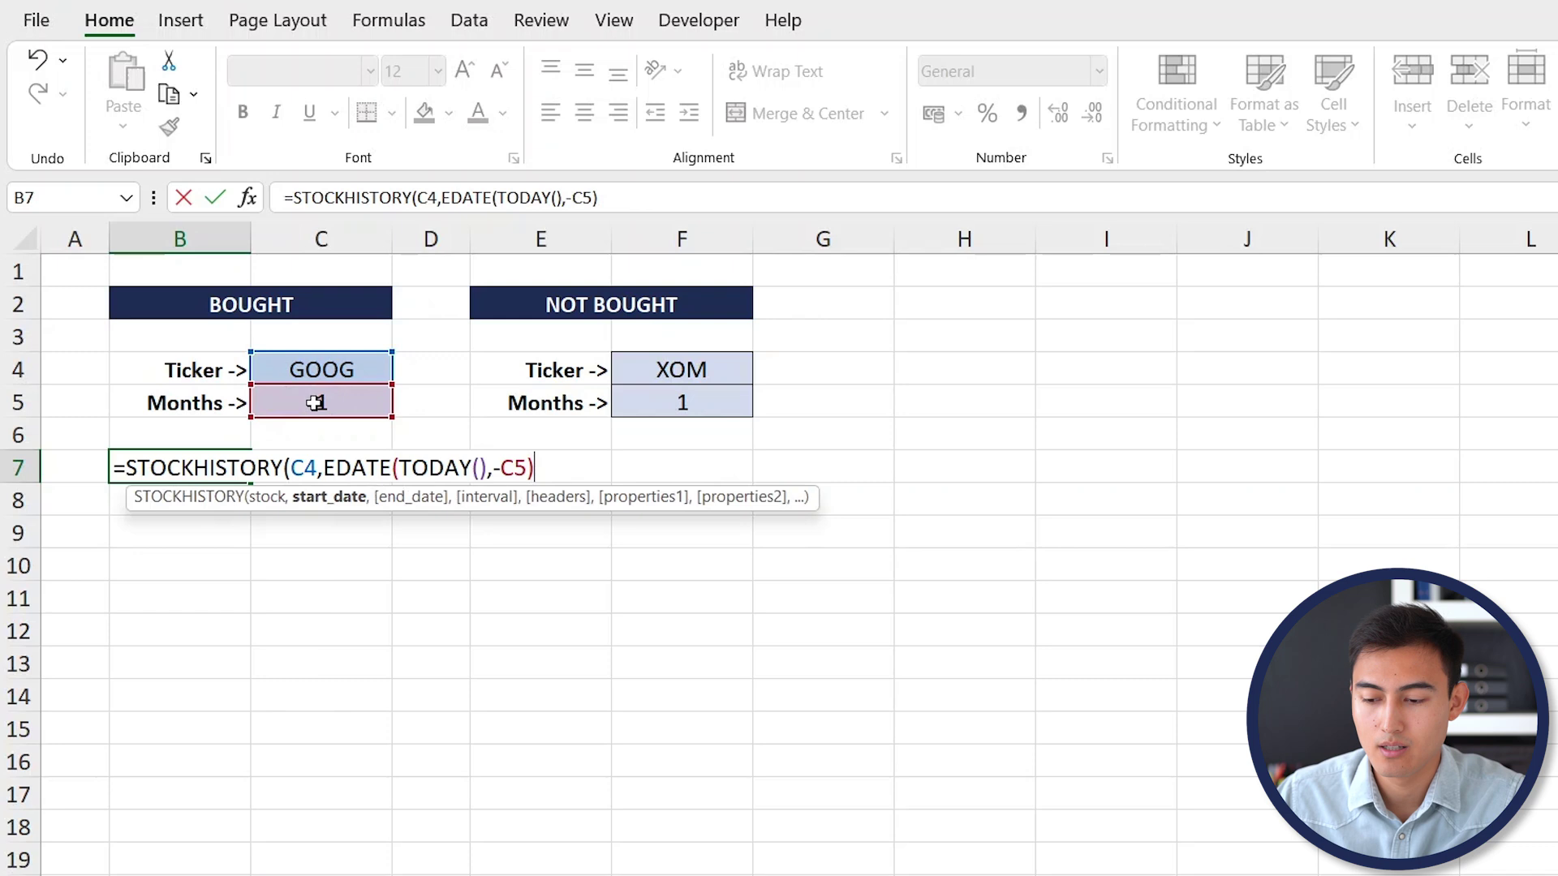
{"action": "type", "text": ","}
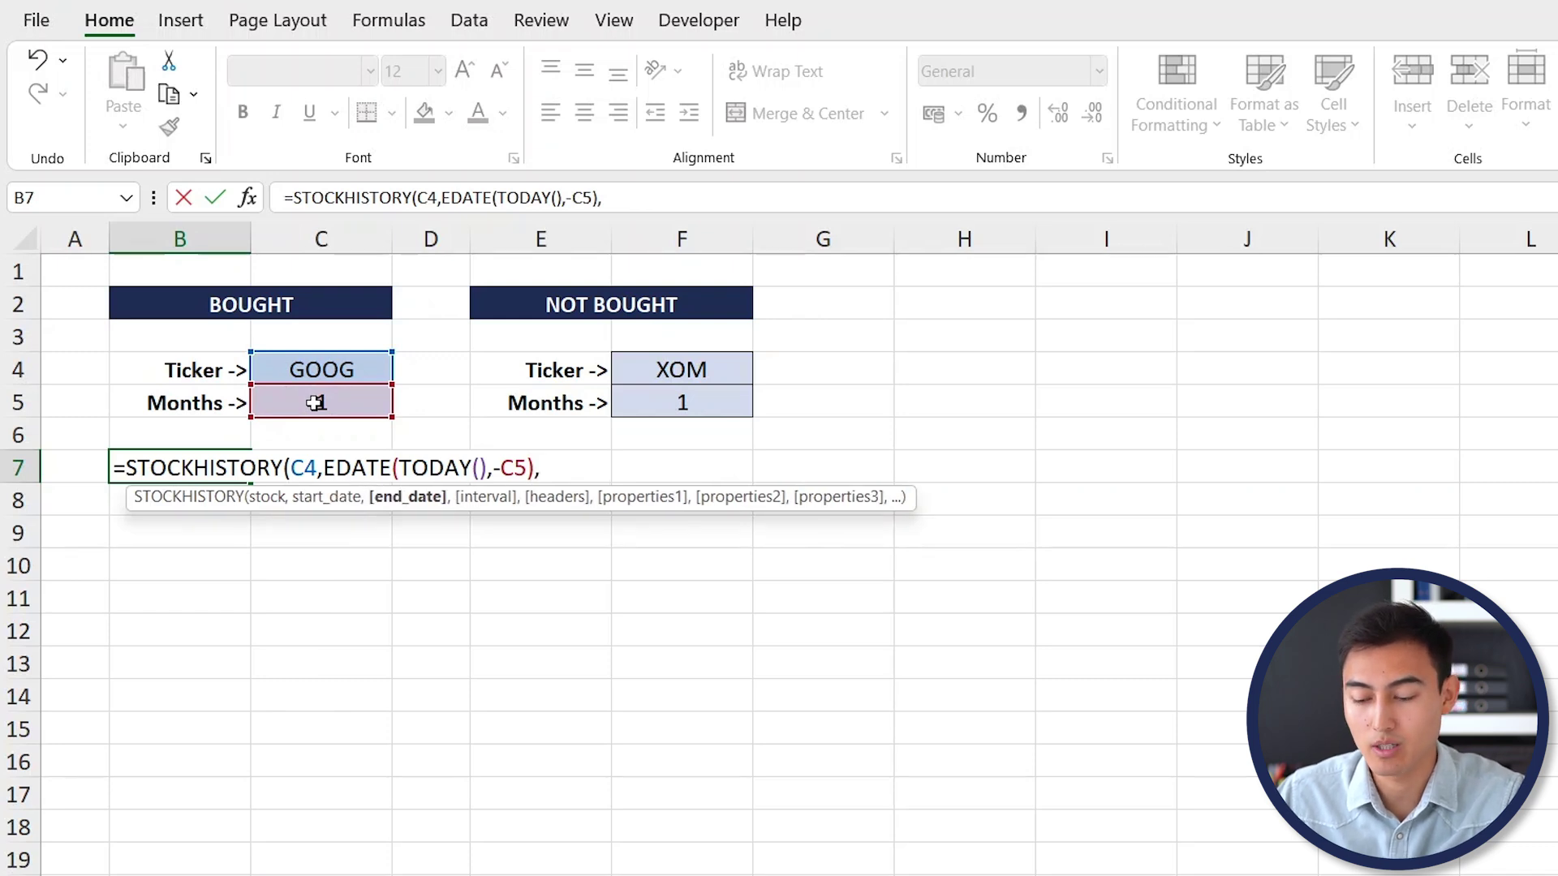
{"action": "type", "text": "tod"}
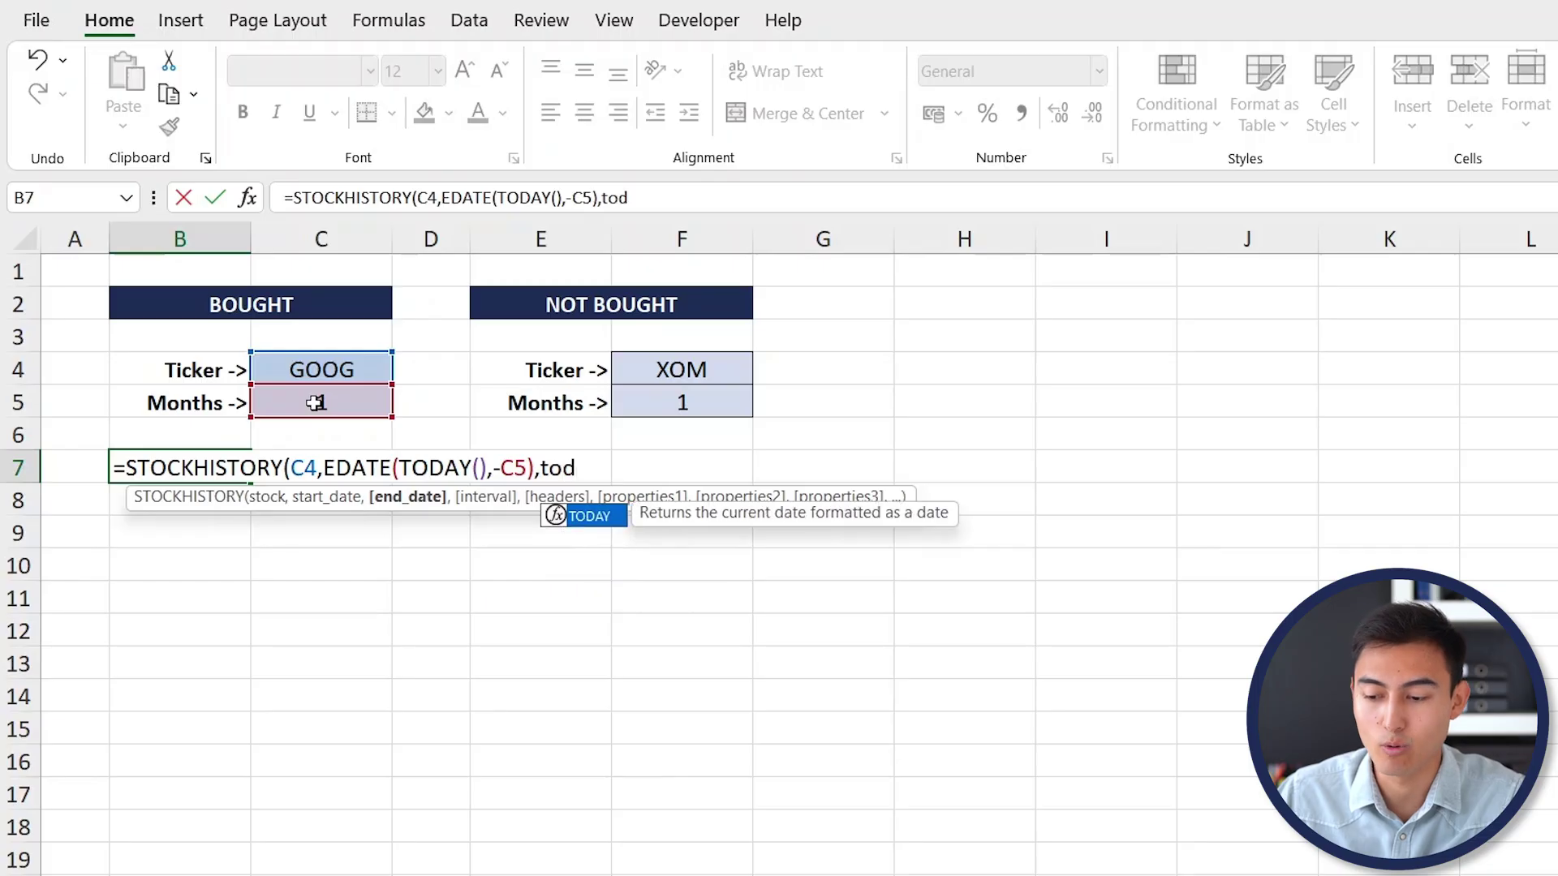
{"action": "key", "text": "Tab"}
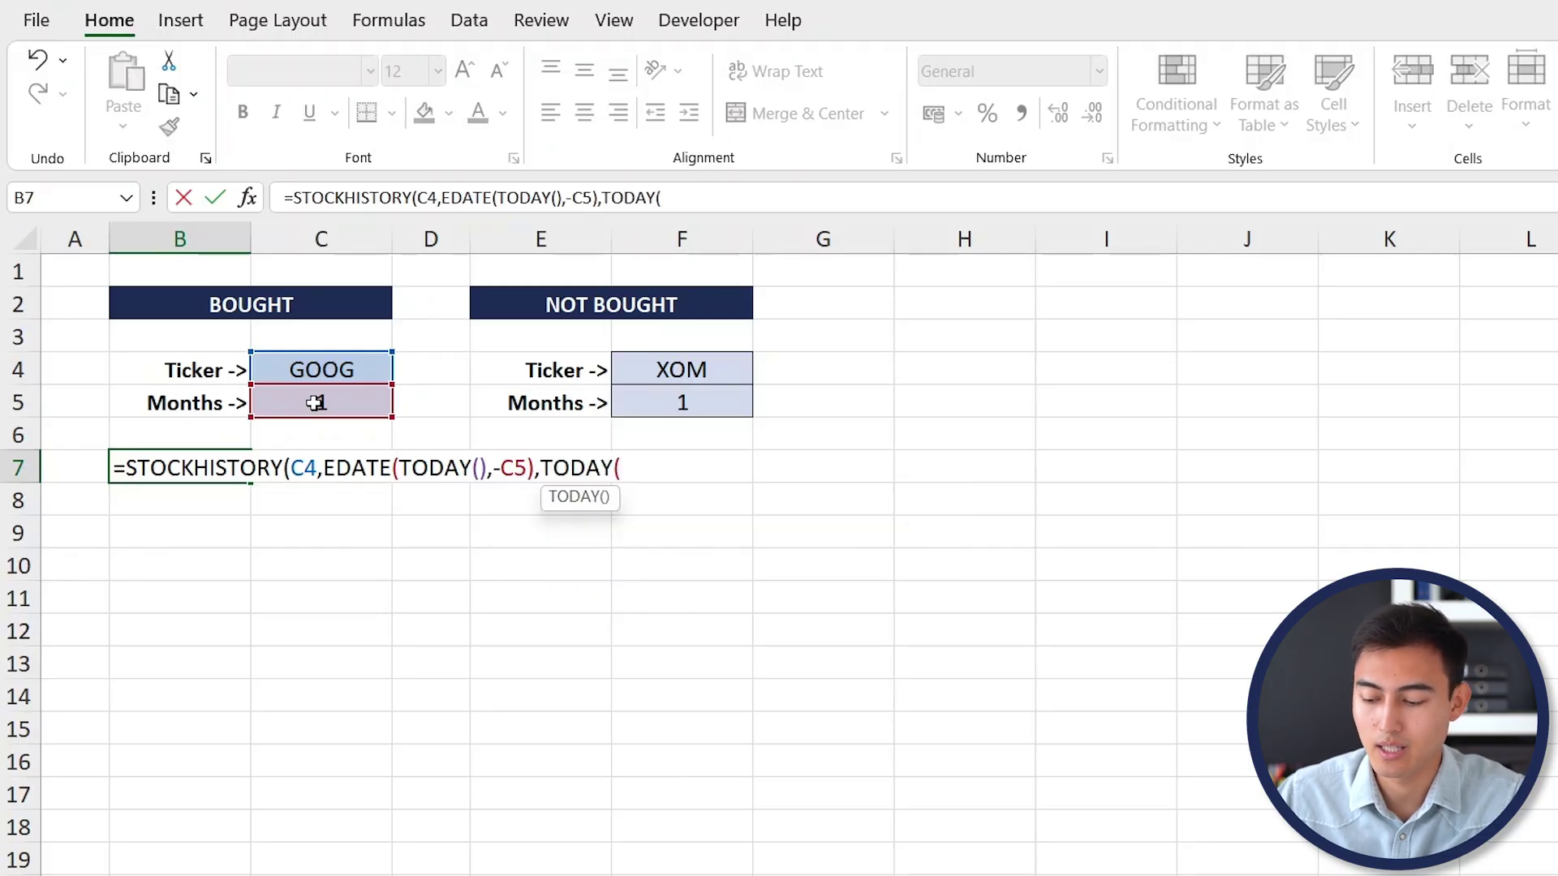
{"action": "type", "text": ")"}
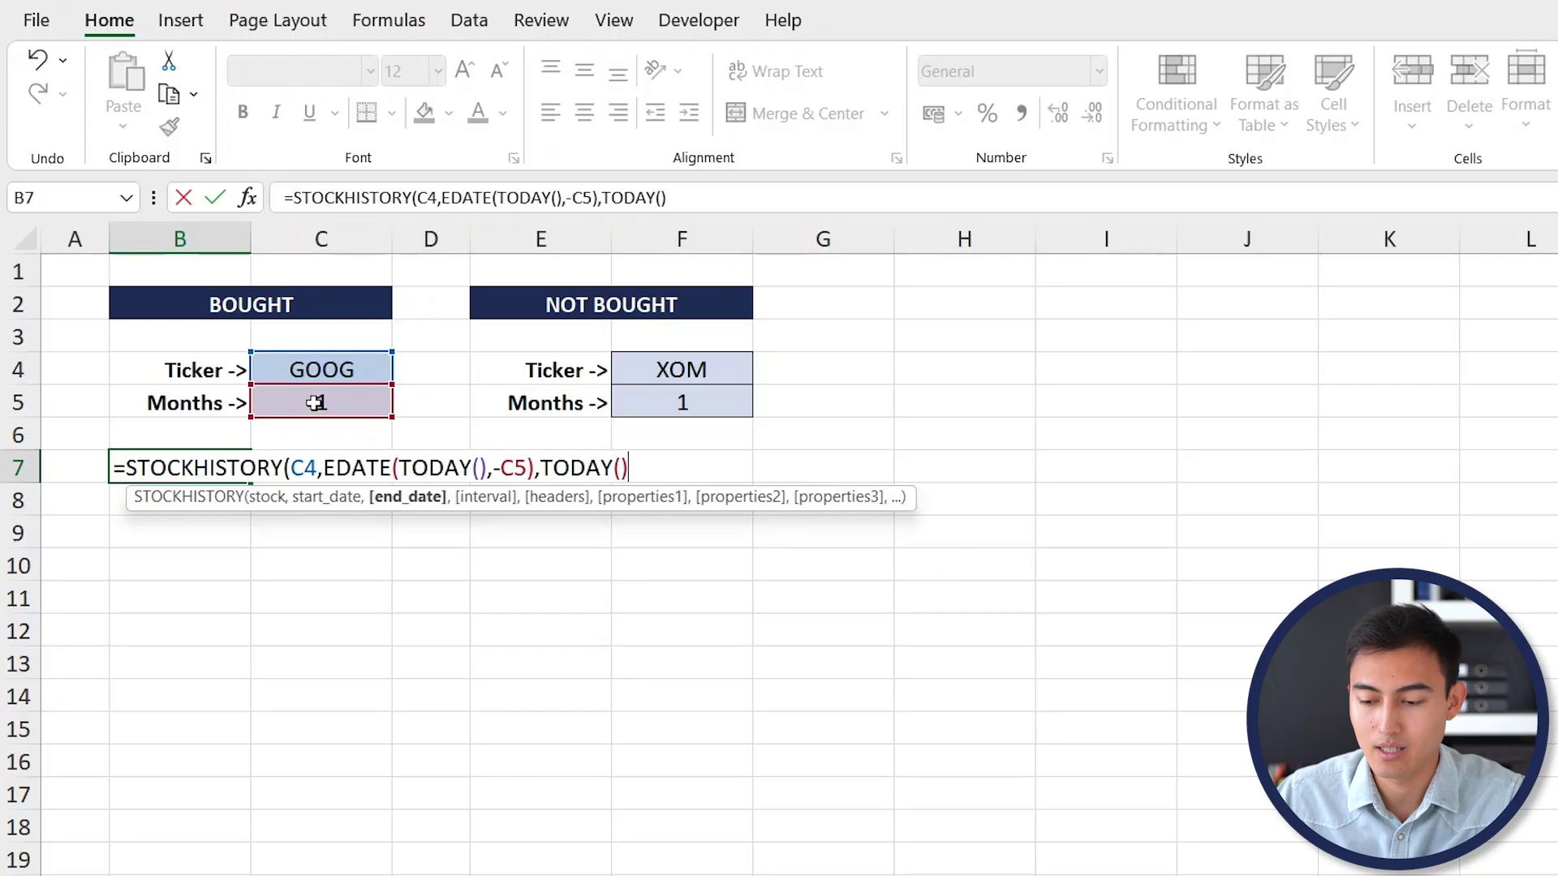
{"action": "type", "text": ")"}
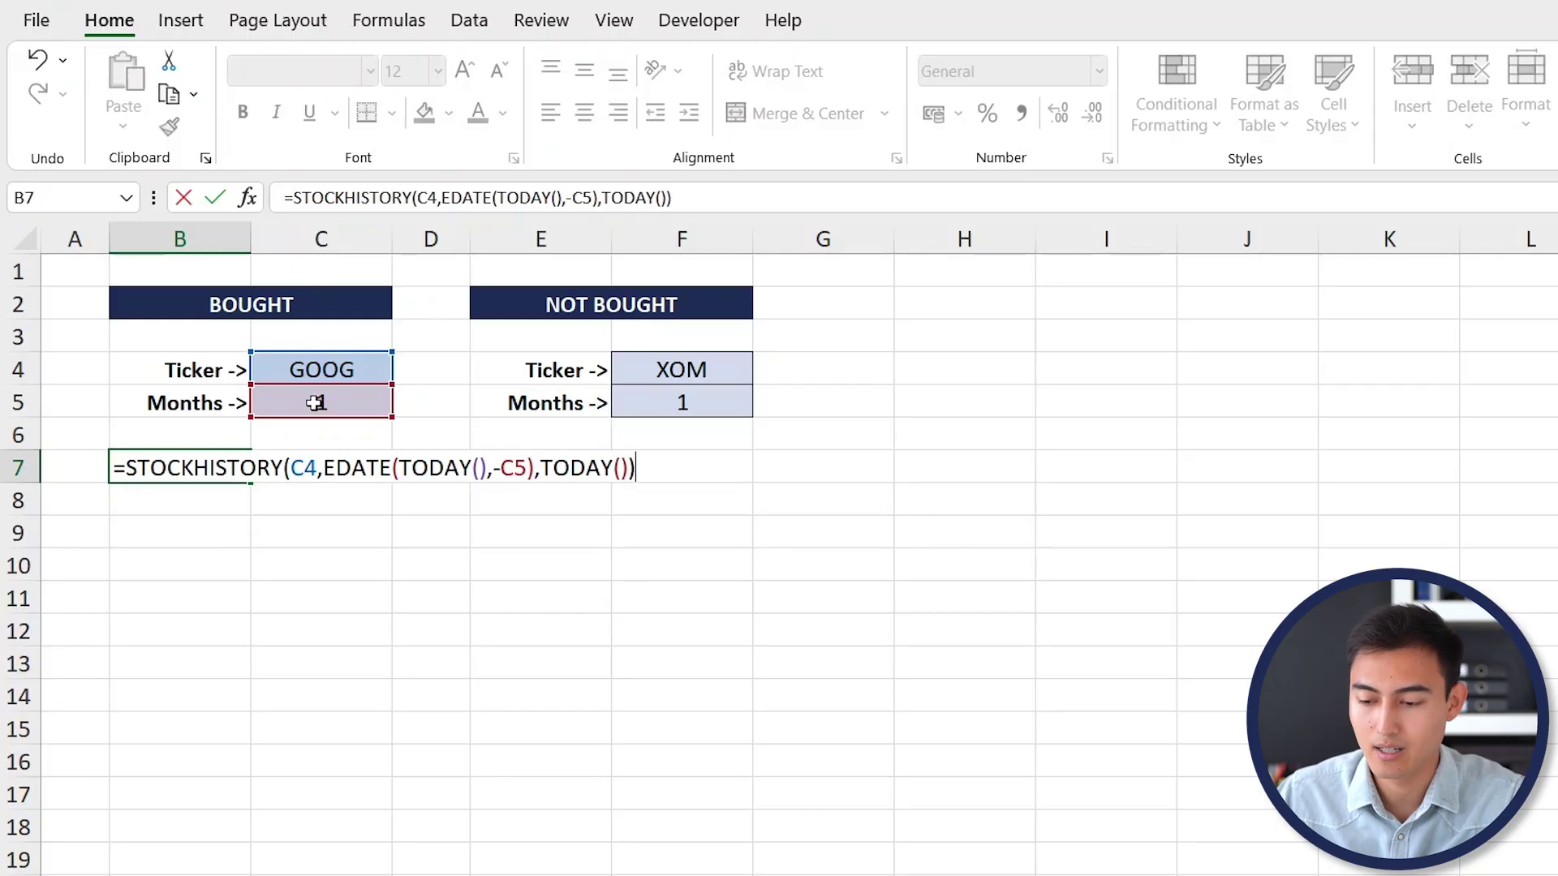
{"action": "key", "text": "Return"}
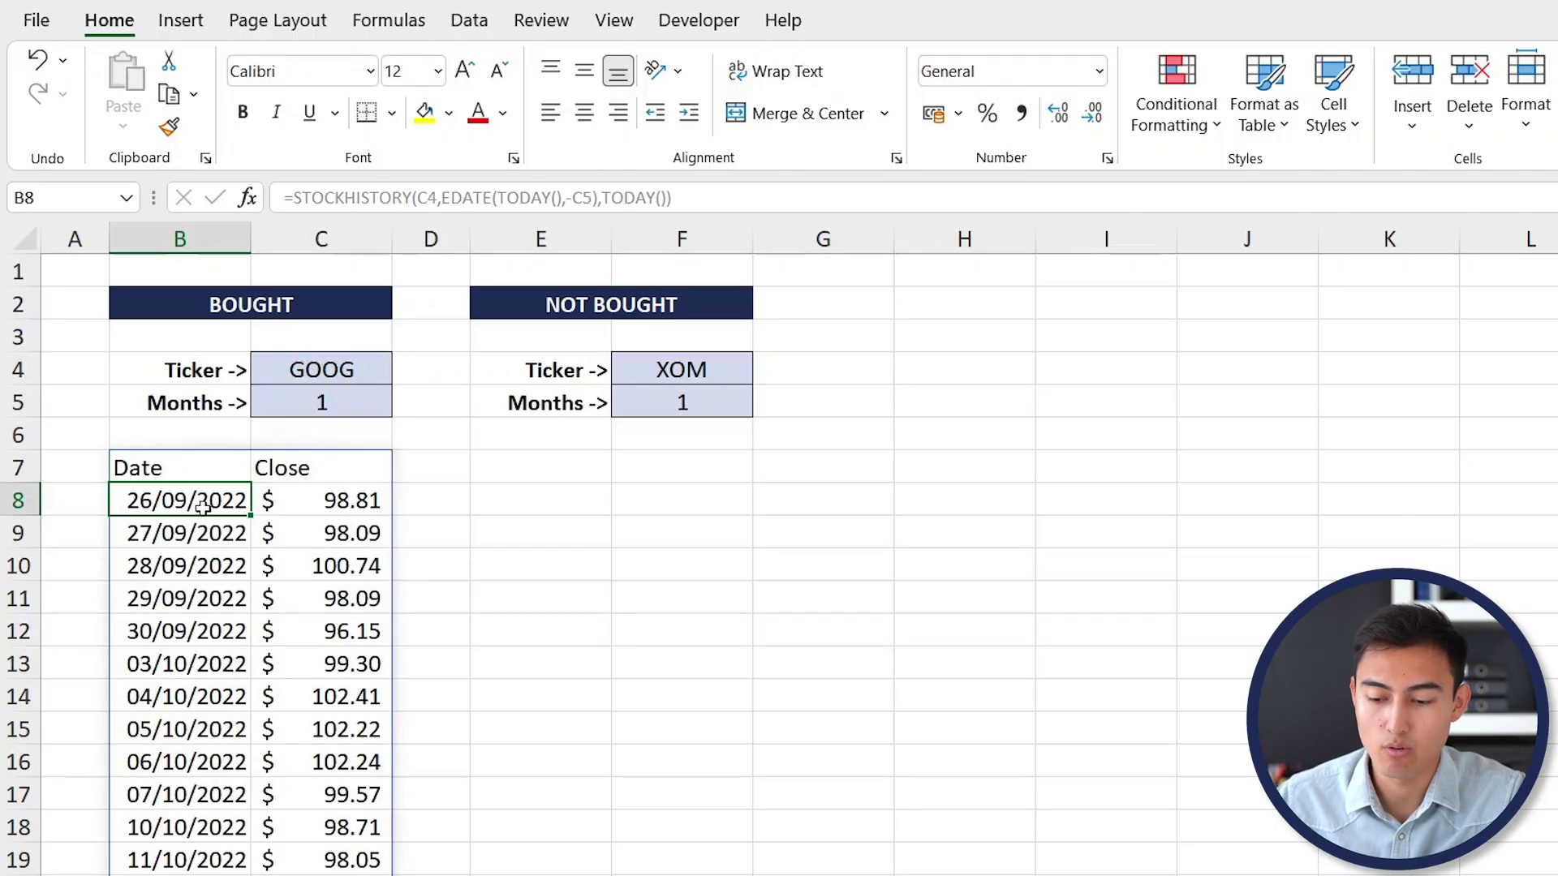
Step: Check the spilled GOOG history from bottom back to the top
{"action": "key", "text": "ctrl+Down"}
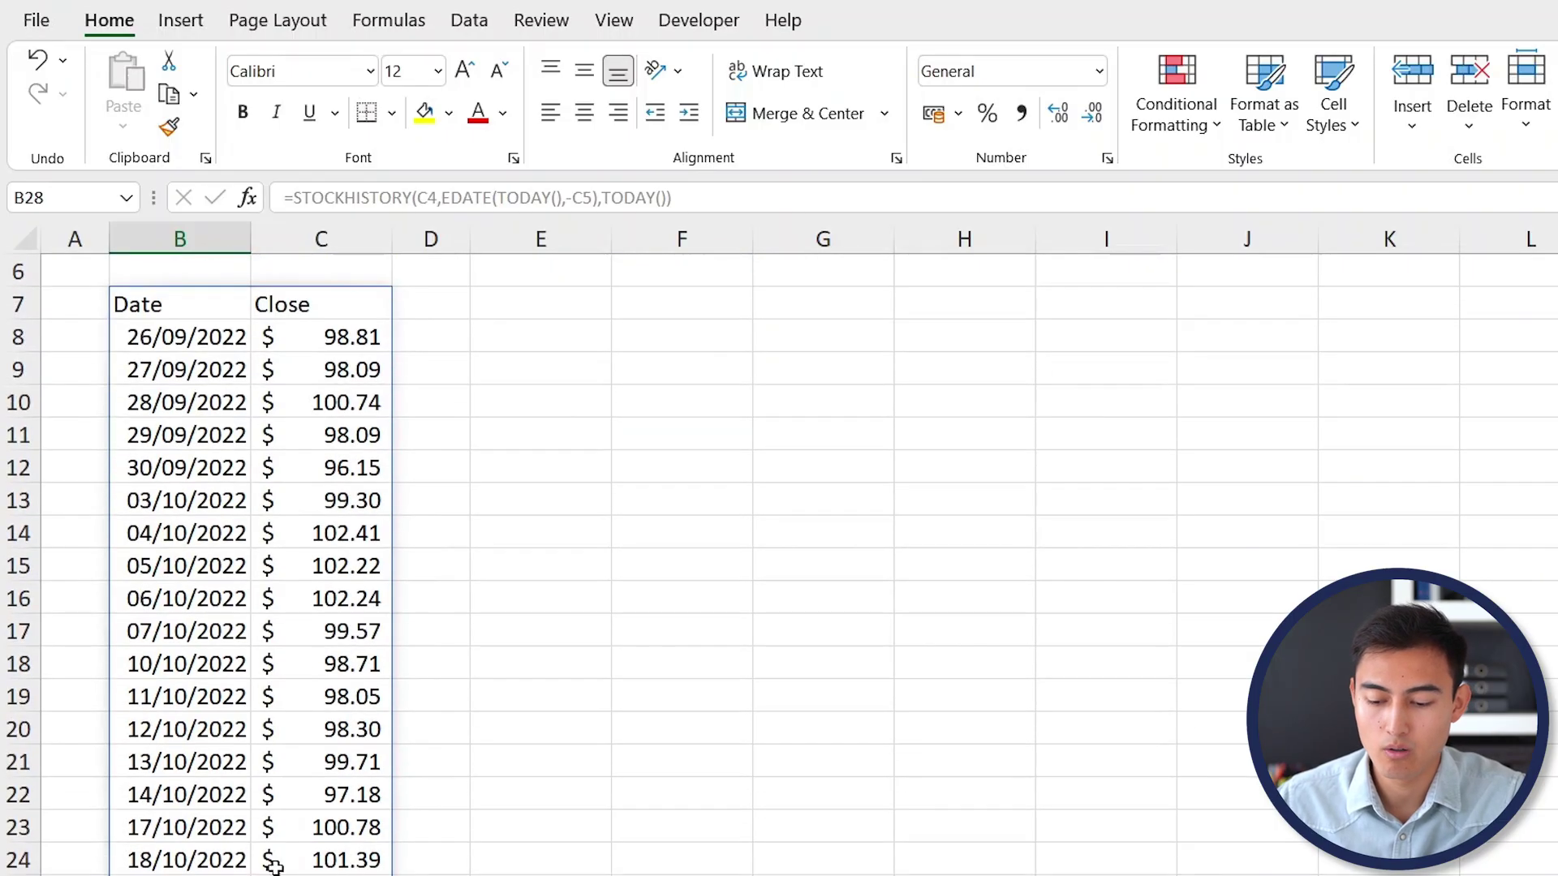
{"action": "key", "text": "ctrl+Up"}
{"action": "key", "text": "ctrl+Up"}
{"action": "key", "text": "ctrl+Up"}
{"action": "key", "text": "ctrl+Up"}
{"action": "key", "text": "ctrl+Up"}
{"action": "key", "text": "Down"}
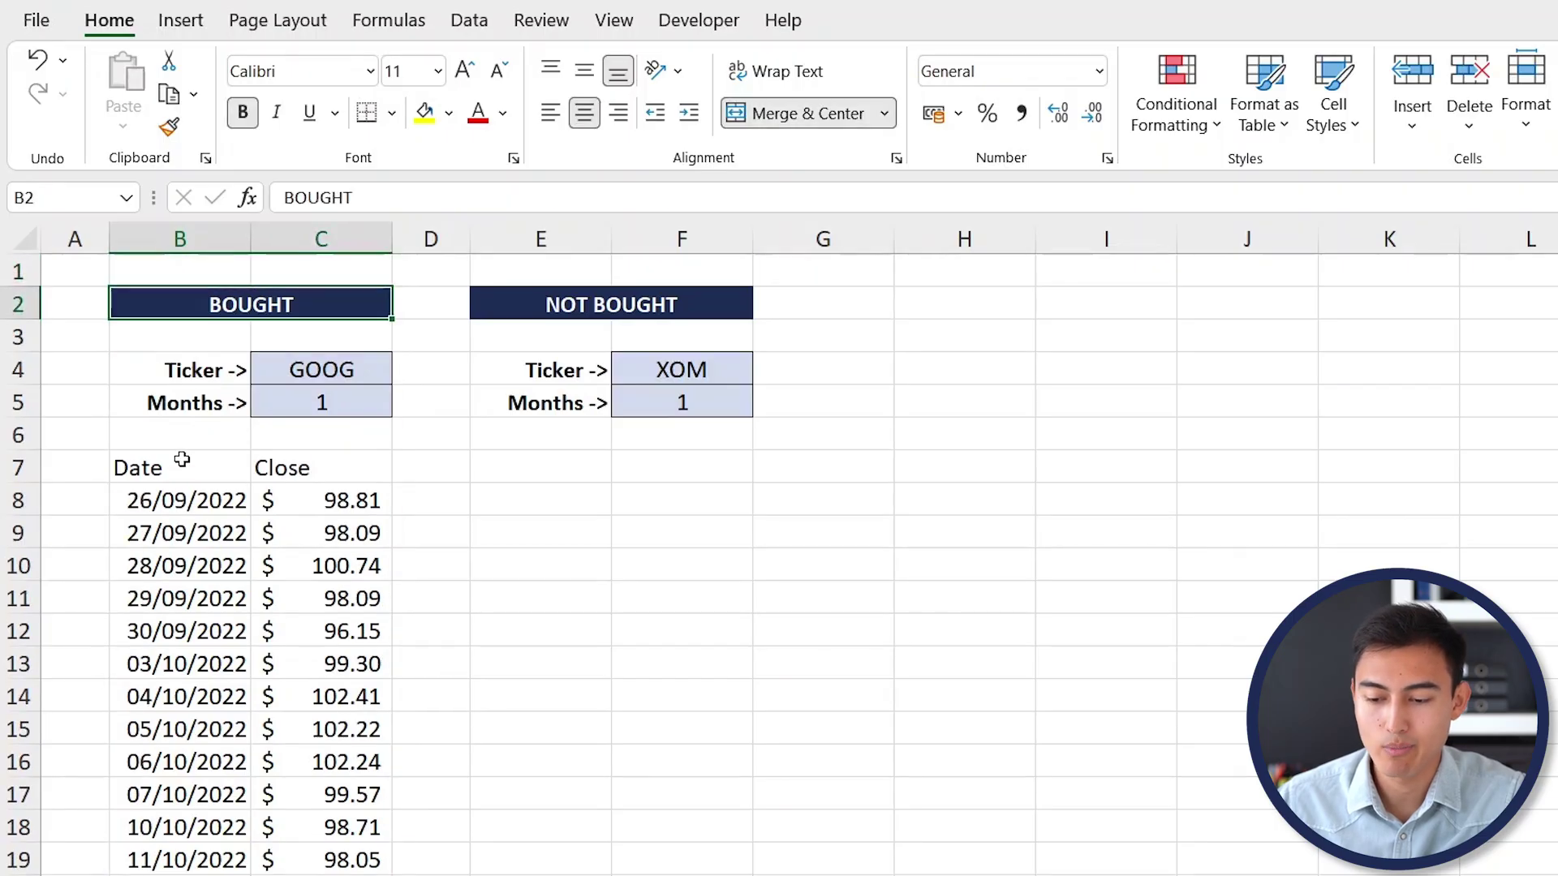
Step: Copy the B7 history formula to E7, confirming it now references F4 and F5
{"action": "left_click", "coordinate": [182, 460]}
{"action": "key", "text": "ctrl+c"}
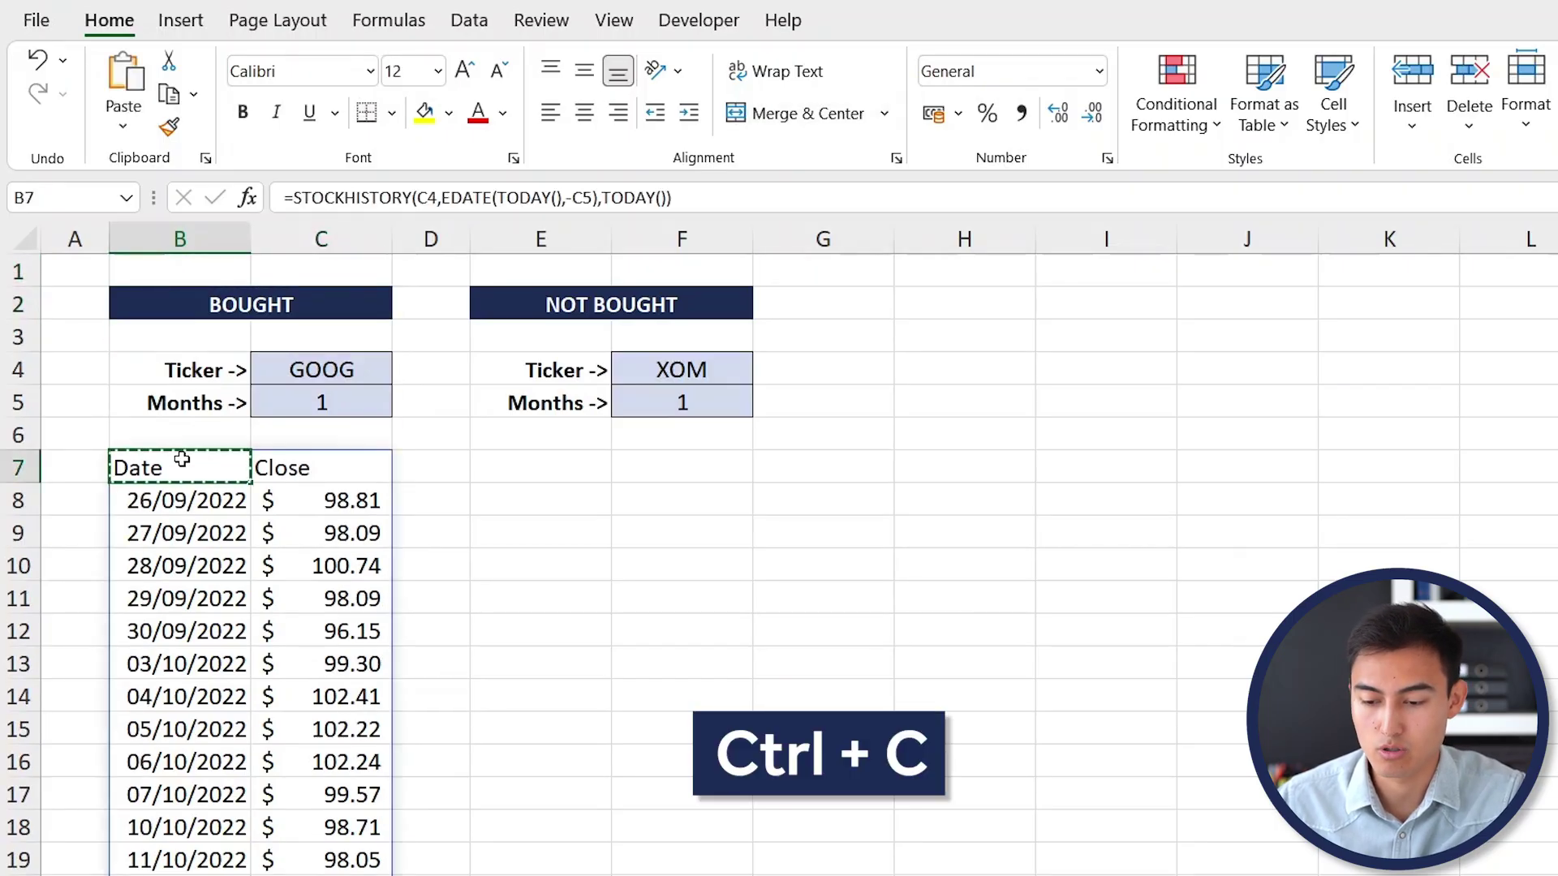
{"action": "key", "text": "Right"}
{"action": "key", "text": "Right"}
{"action": "key", "text": "Right"}
{"action": "key", "text": "ctrl+v"}
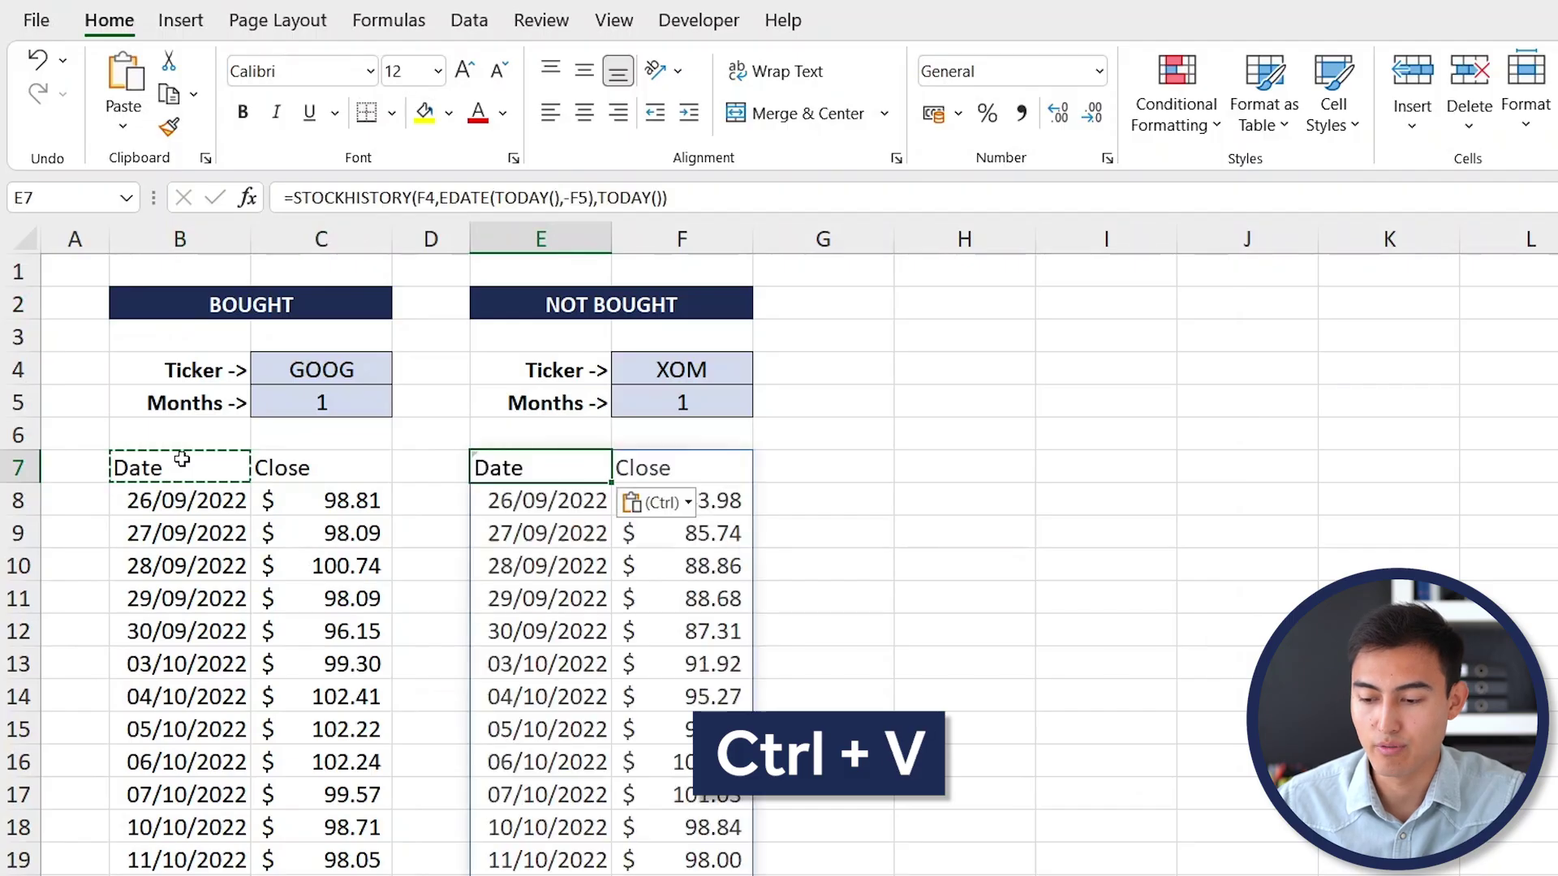
{"action": "left_click", "coordinate": [597, 199]}
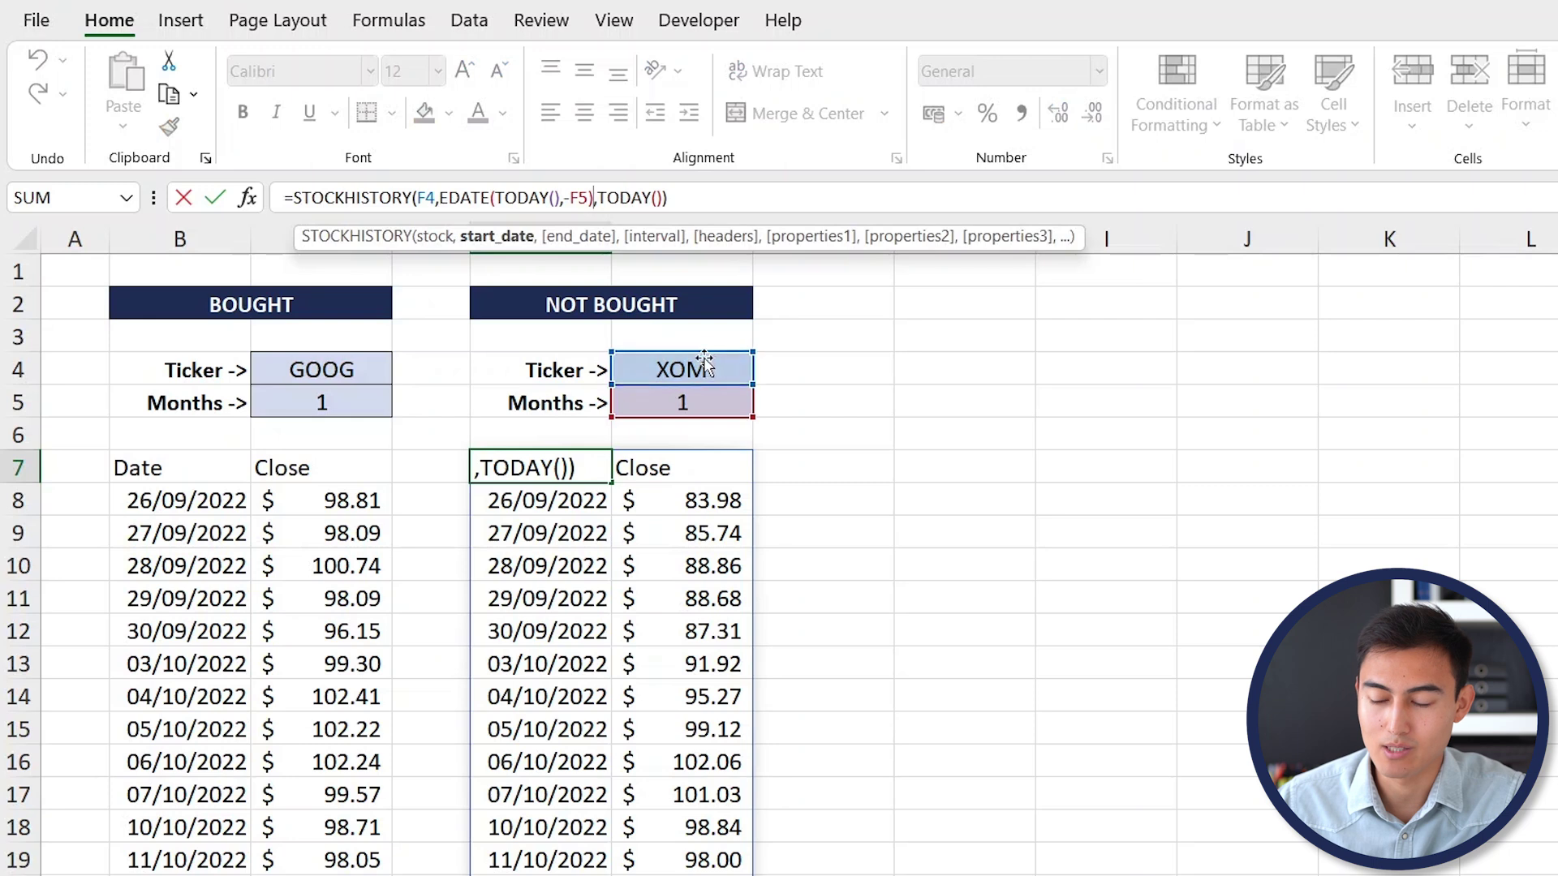
{"action": "key", "text": "Escape"}
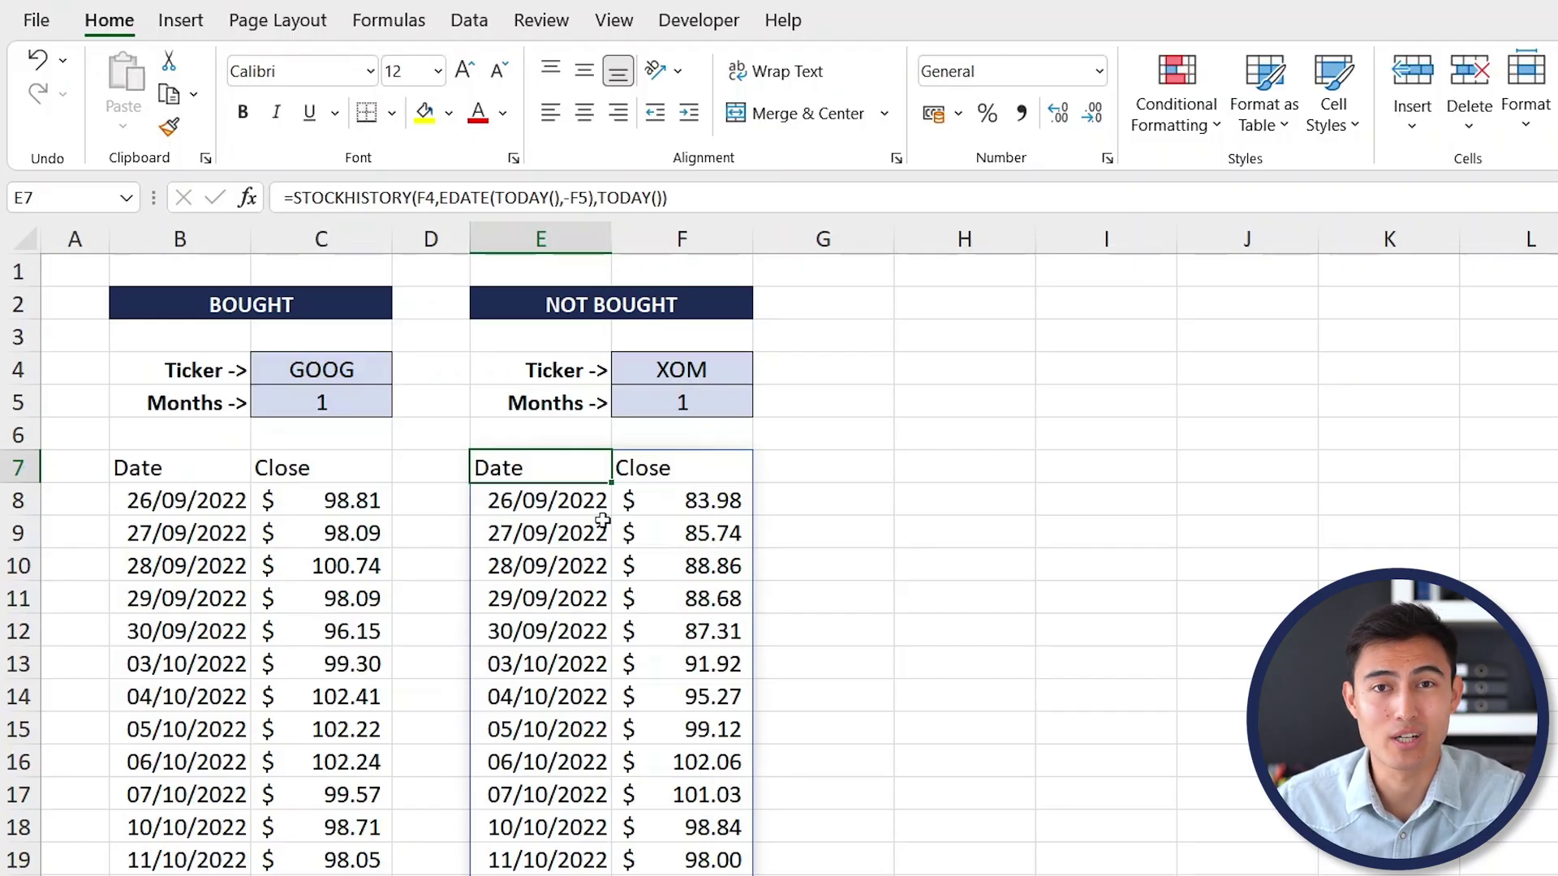
{"action": "key", "text": "Left"}
{"action": "key", "text": "Left"}
{"action": "key", "text": "Left"}
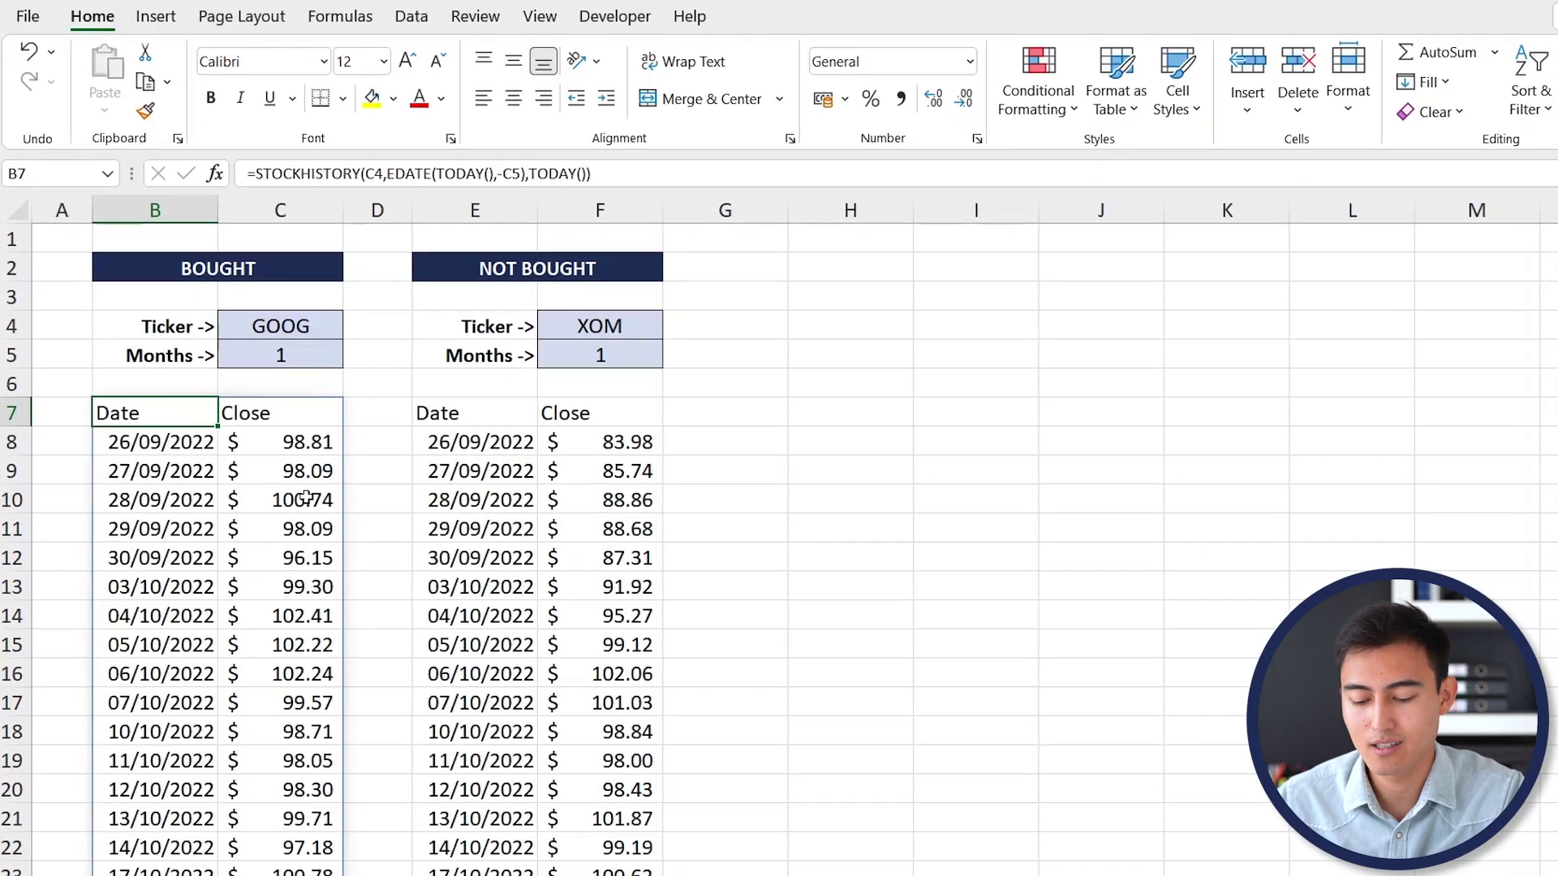
Step: Select the GOOG Date/Close table together with the XOM Close prices
{"action": "key", "text": "ctrl+a"}
{"action": "scroll", "coordinate": [350, 562], "scroll_direction": "down", "scroll_amount": 2}
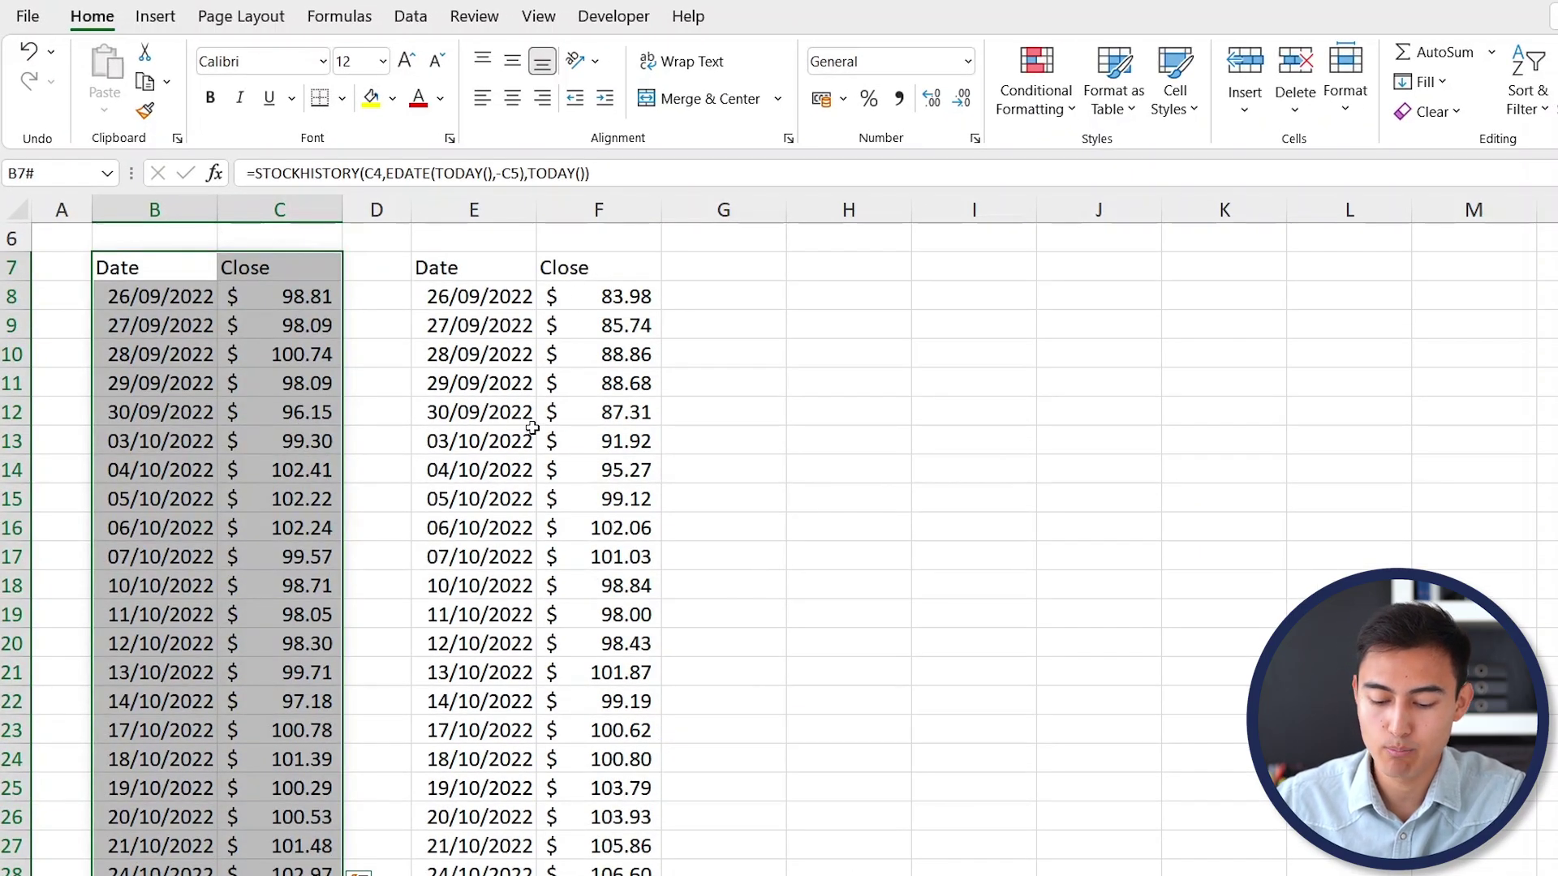
{"action": "key", "text": "ctrl"}
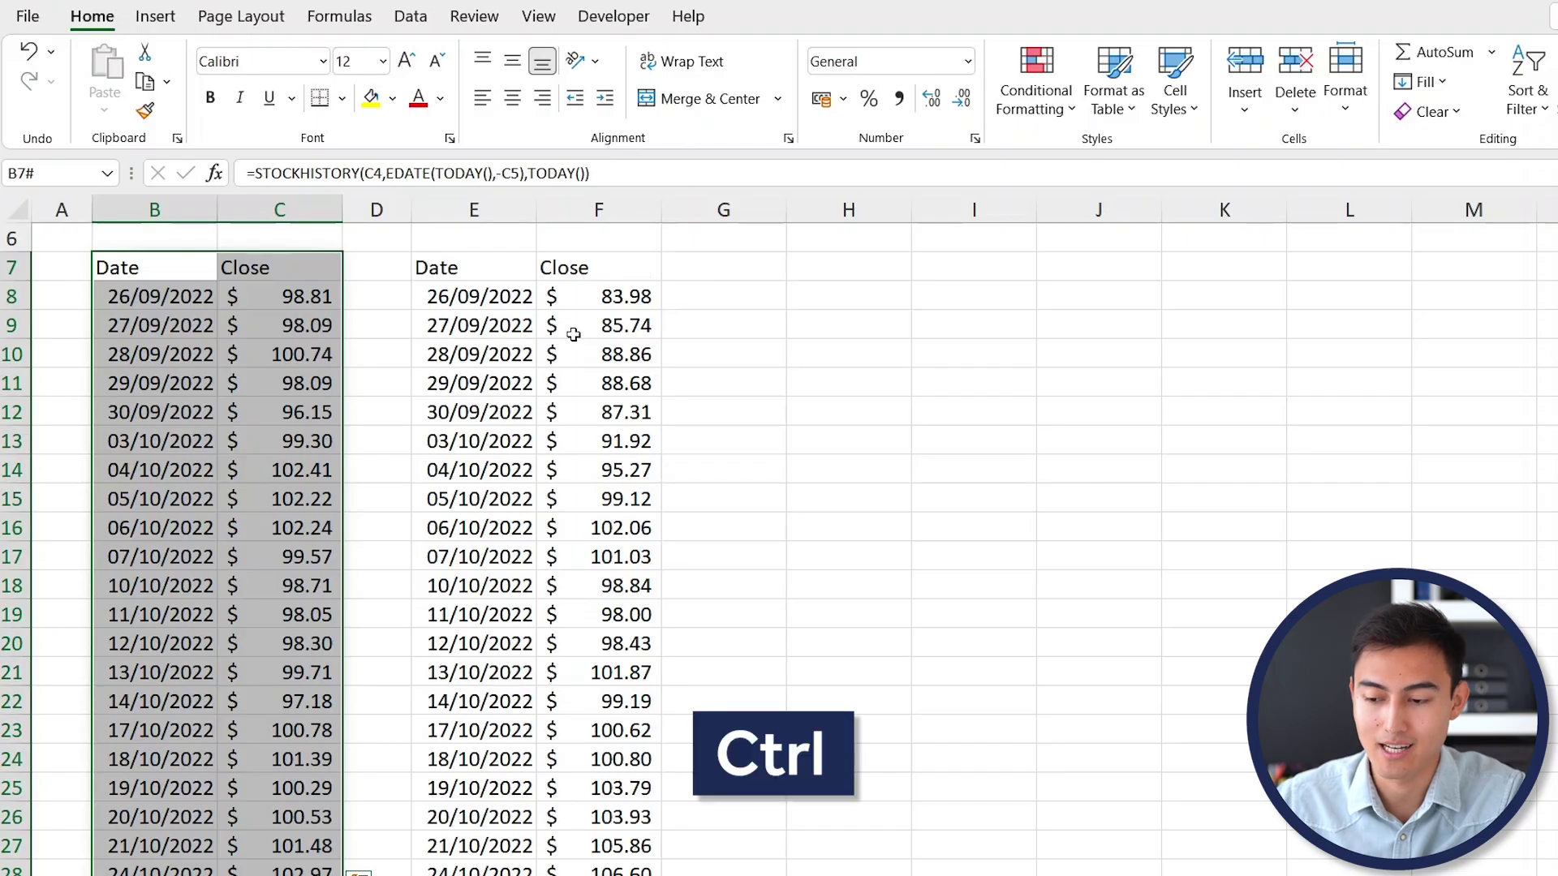
{"action": "left_click_drag", "start_coordinate": [580, 268], "coordinate": [586, 807]}
{"action": "scroll", "coordinate": [946, 328], "scroll_direction": "up", "scroll_amount": 3}
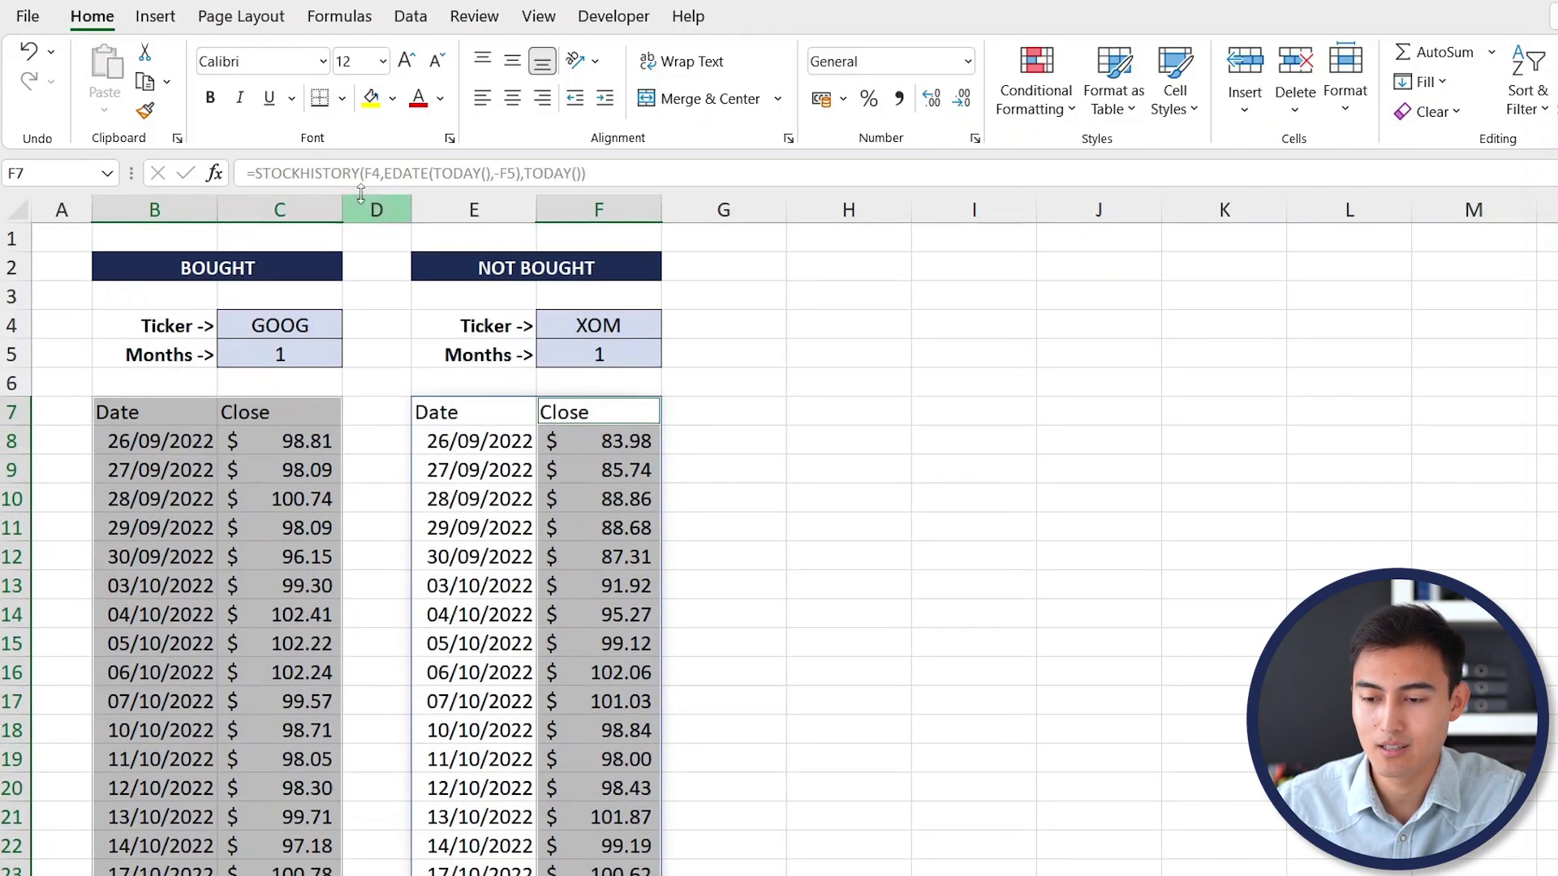
Step: Insert the recommended line chart and place it right of the tables
{"action": "left_click", "coordinate": [155, 17]}
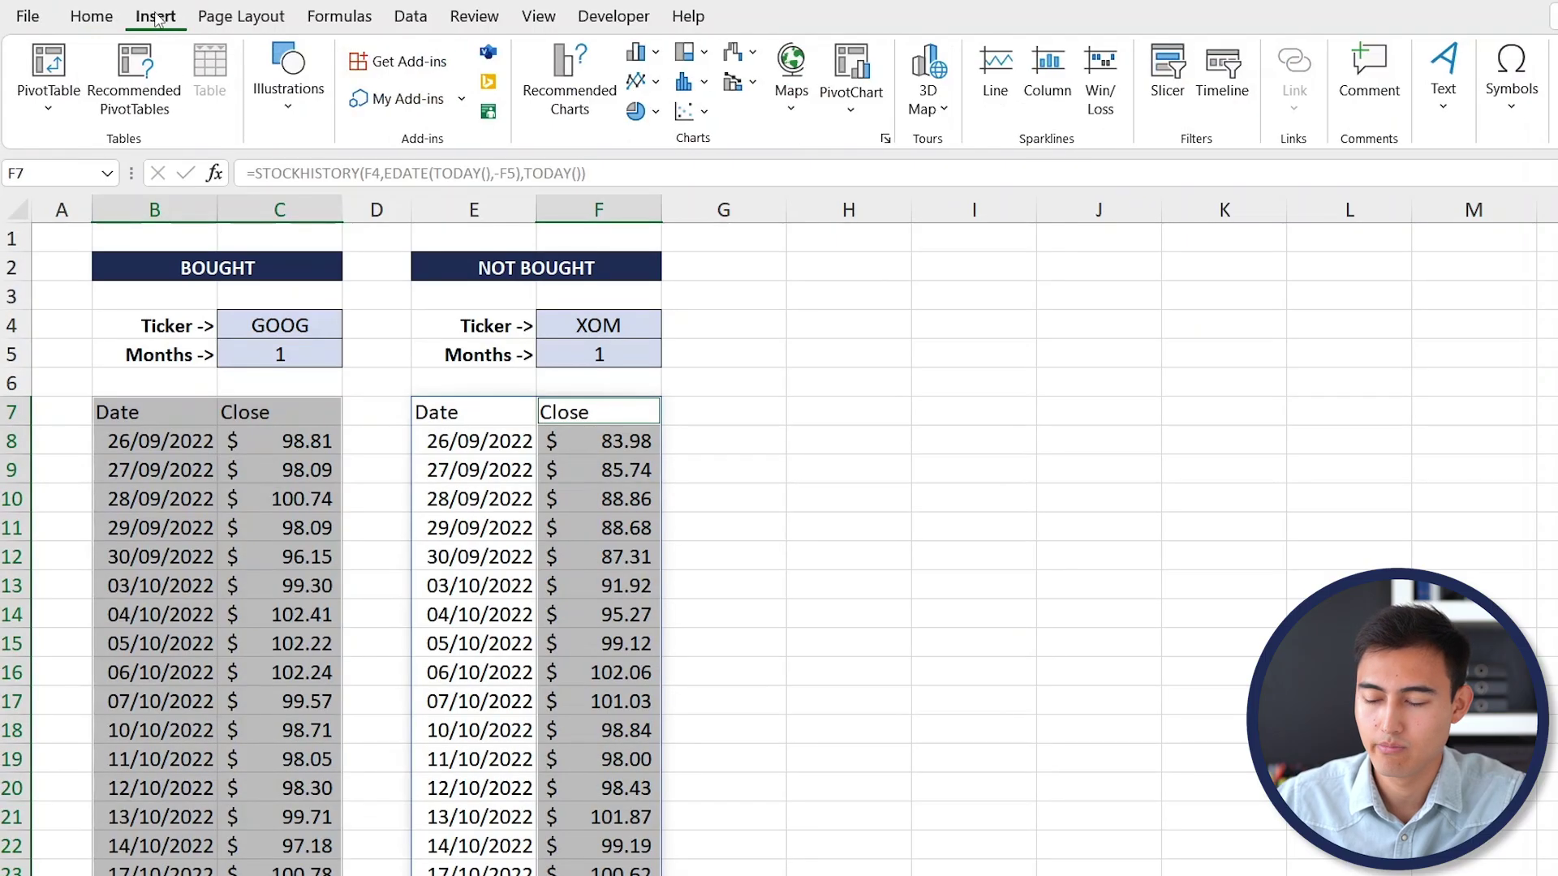
{"action": "left_click", "coordinate": [570, 81]}
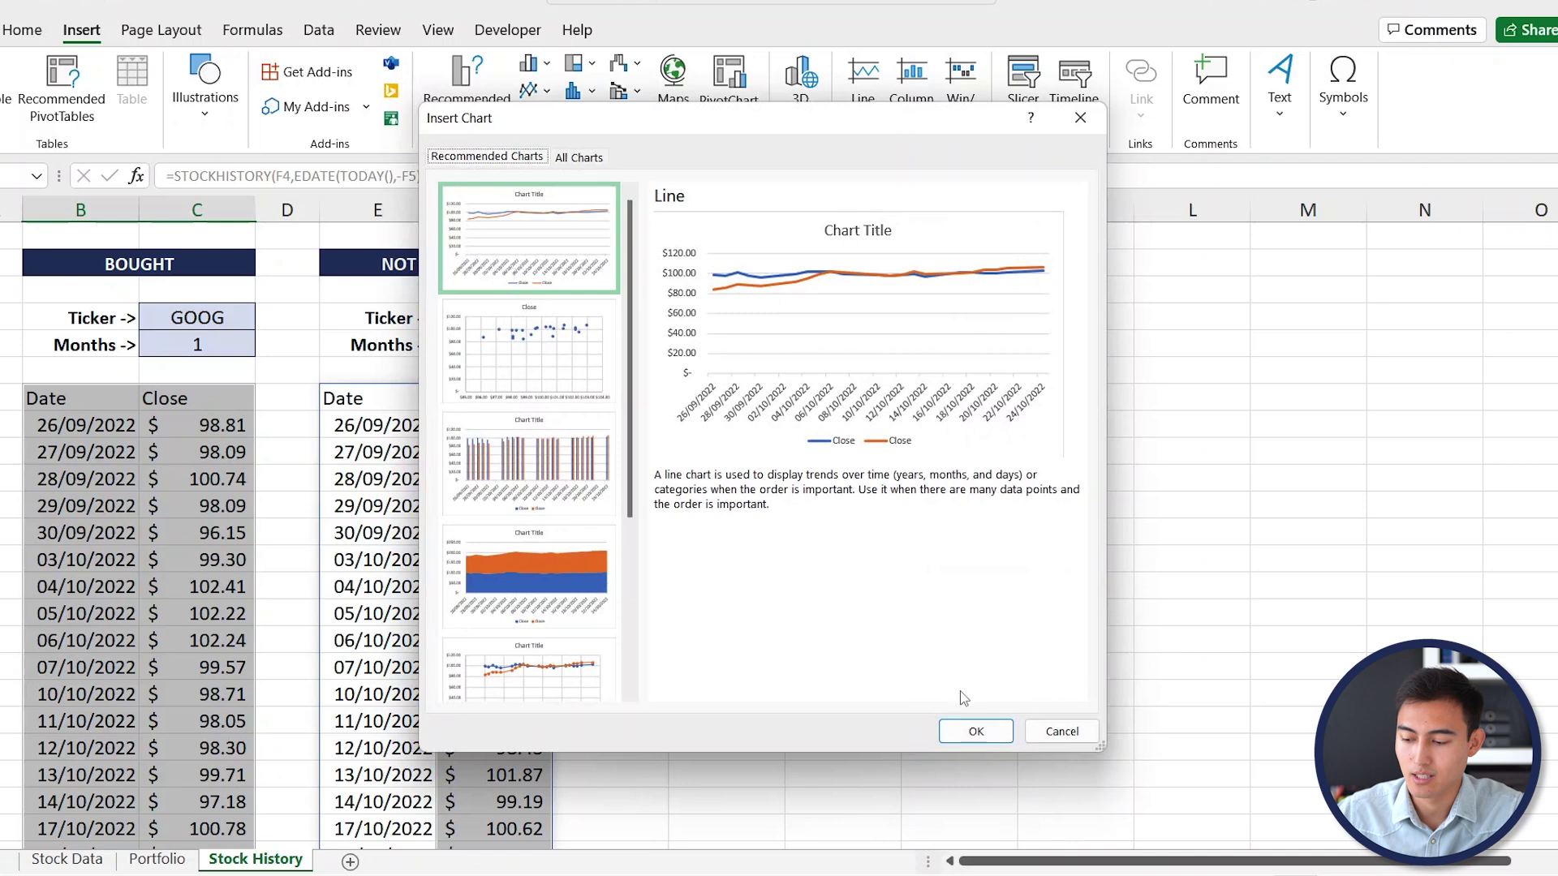
{"action": "left_click", "coordinate": [967, 729]}
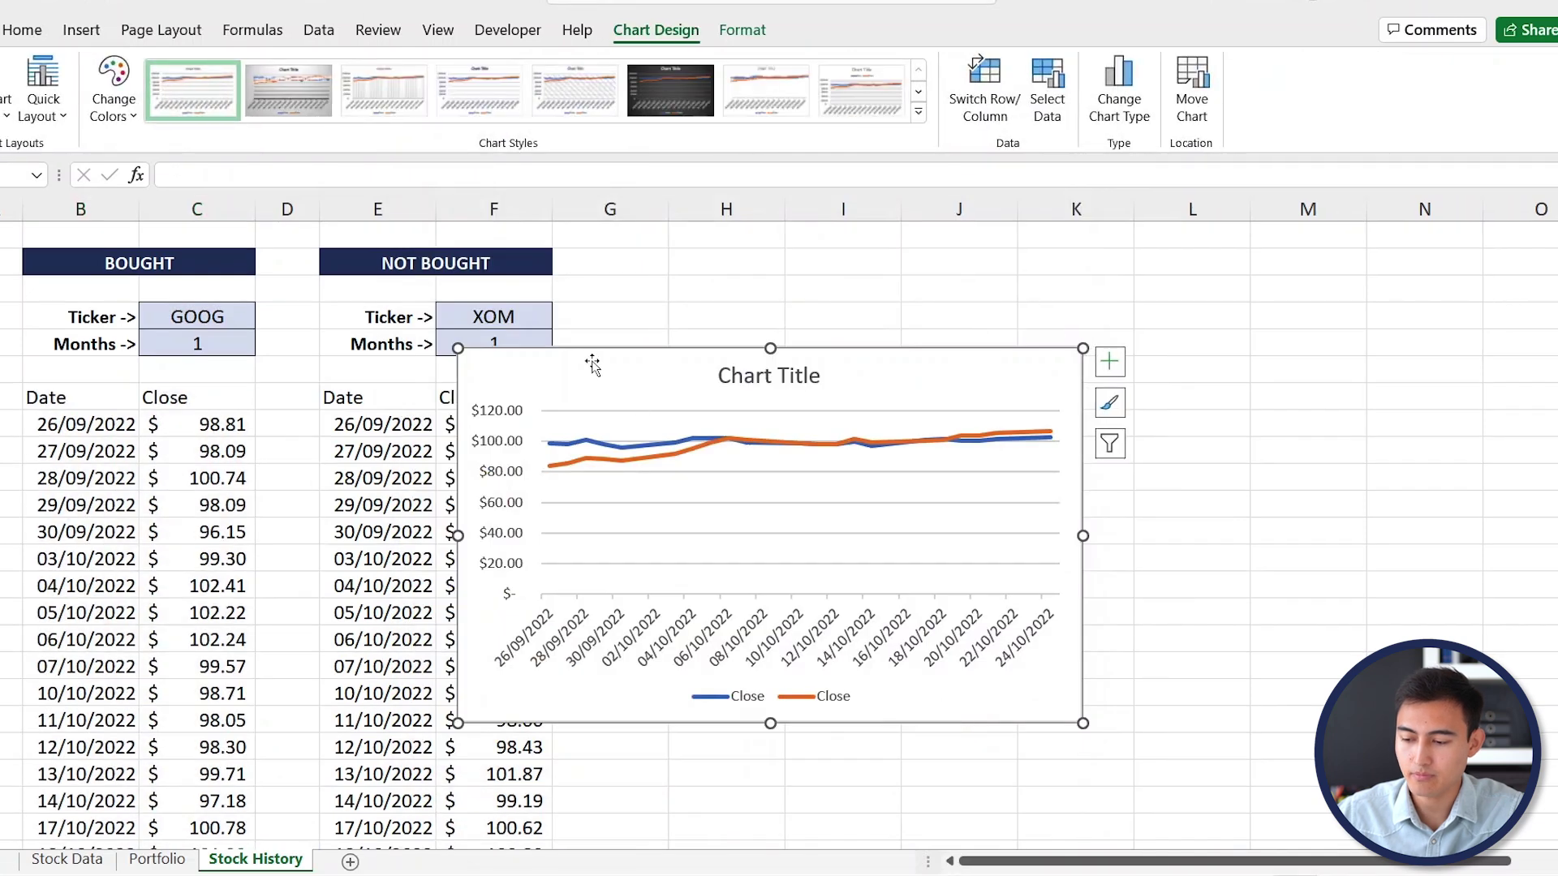
{"action": "left_click_drag", "start_coordinate": [593, 360], "coordinate": [725, 274]}
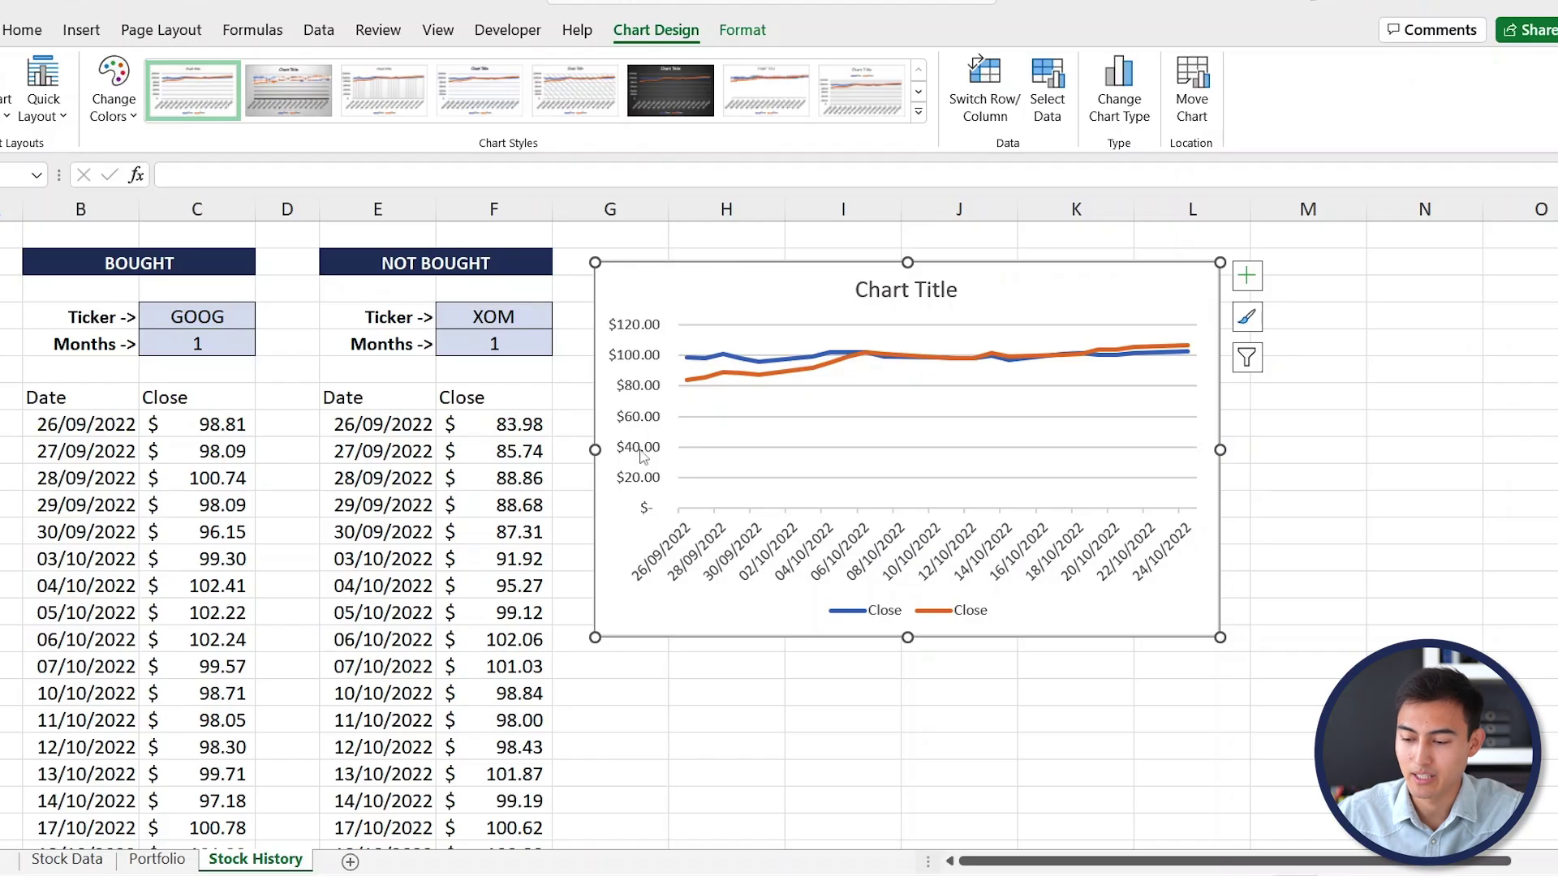
Step: Set the vertical axis Bounds Minimum to 80 in Format Axis
{"action": "left_click", "coordinate": [634, 426]}
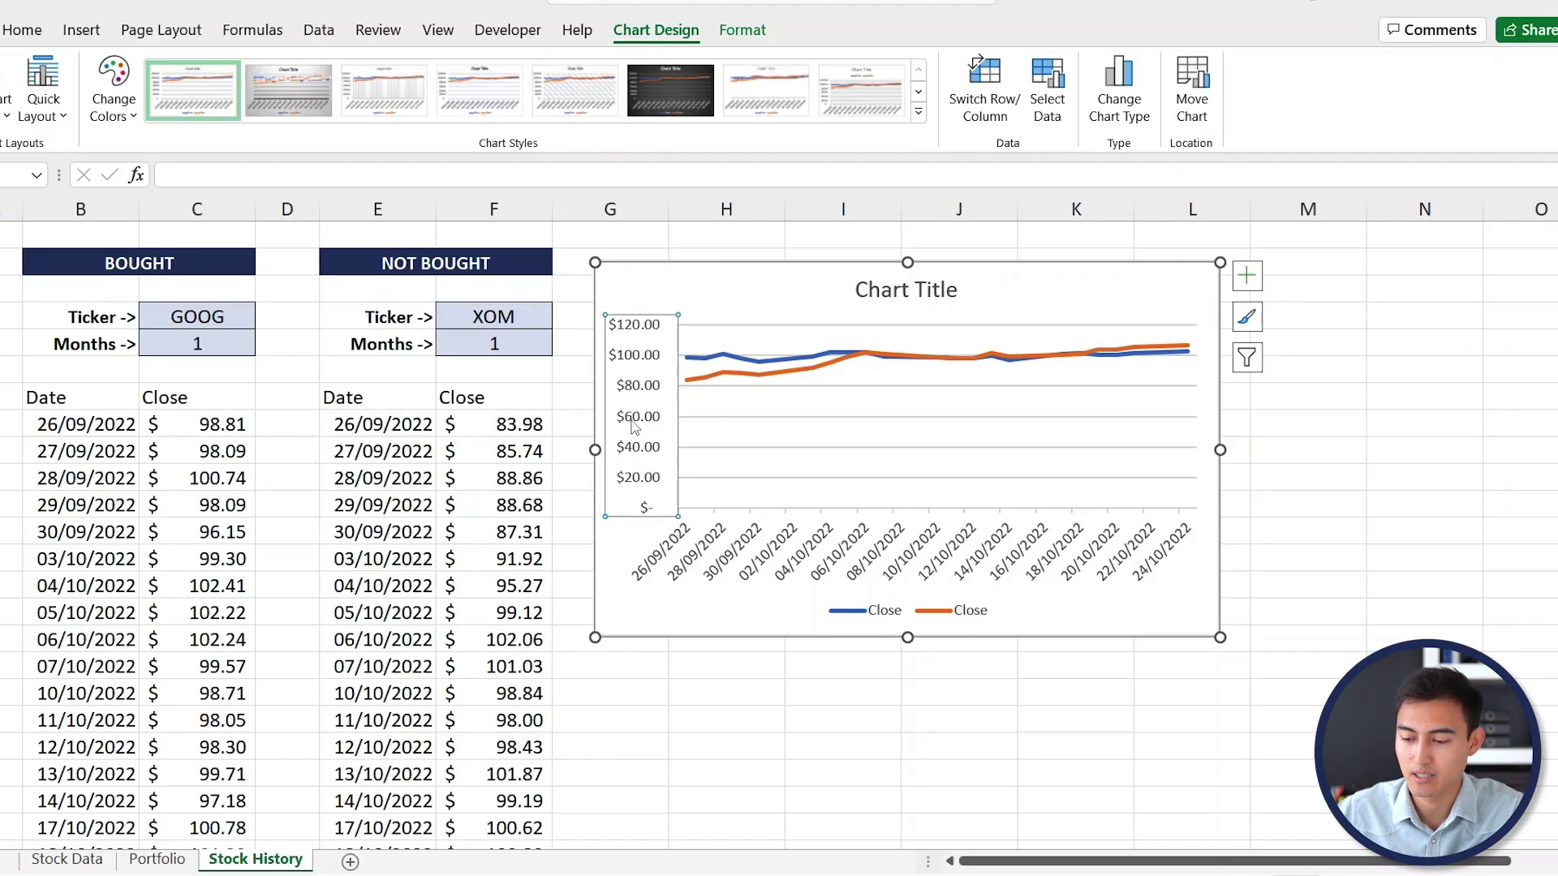
{"action": "right_click", "coordinate": [634, 427]}
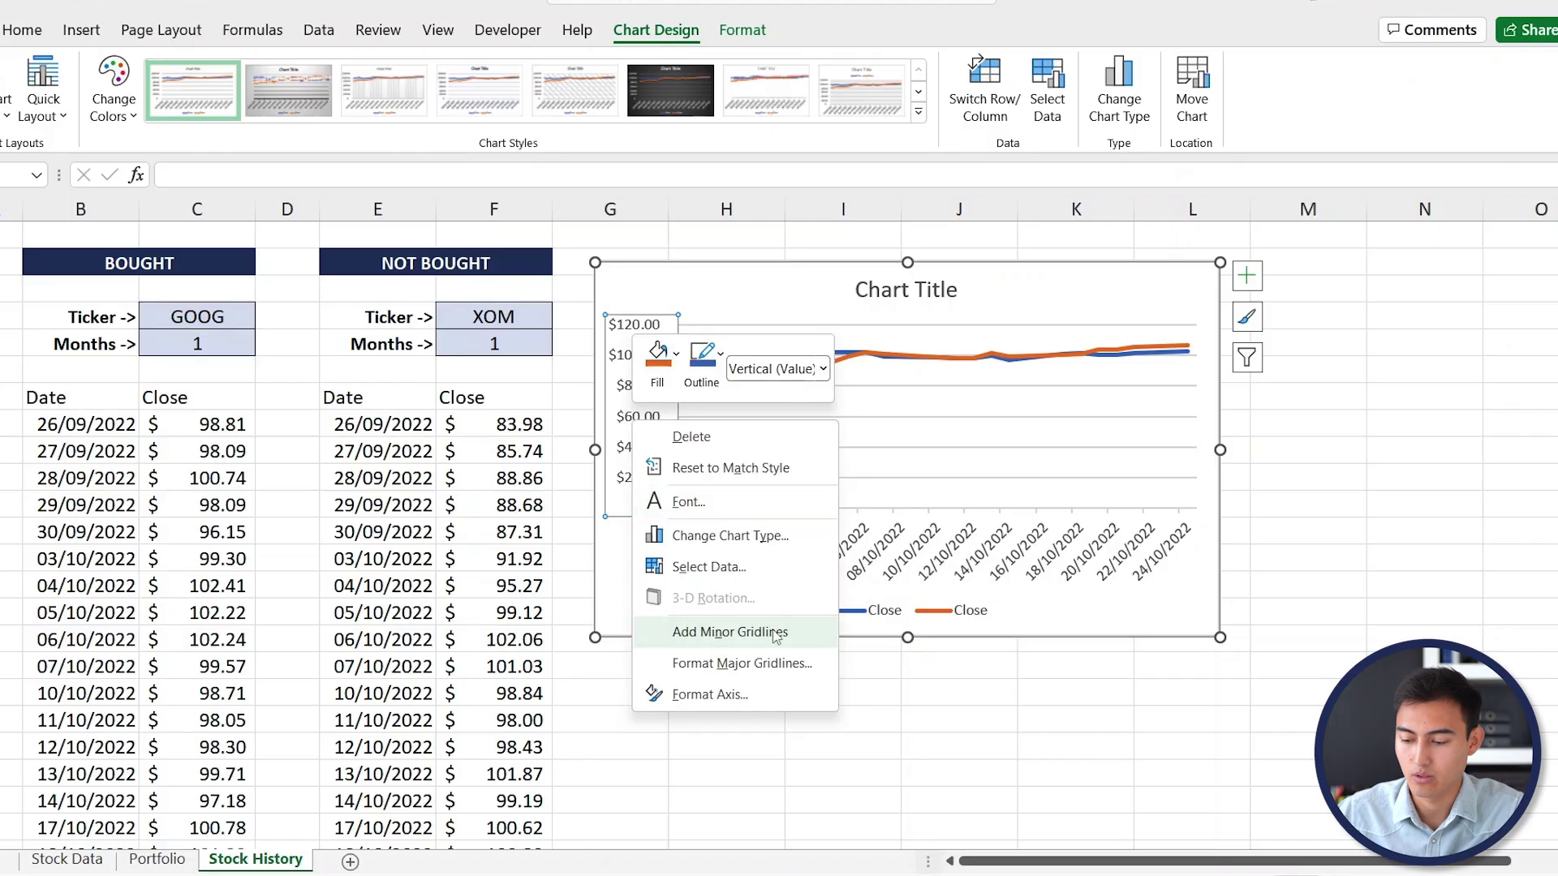
{"action": "left_click", "coordinate": [704, 696]}
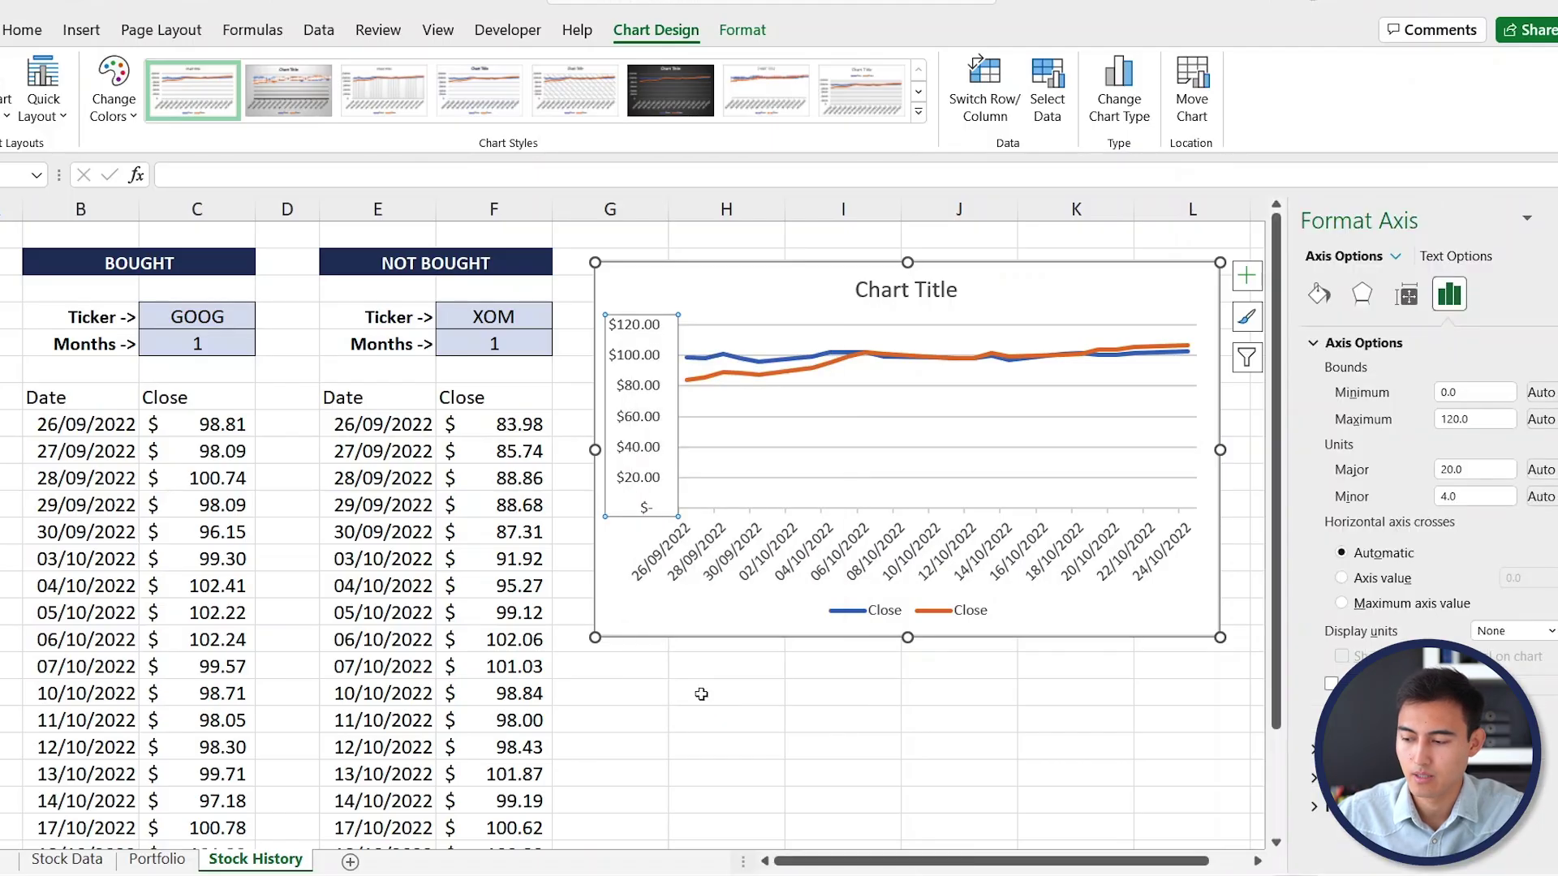
{"action": "left_click", "coordinate": [1466, 392]}
{"action": "type", "text": "80"}
{"action": "key", "text": "Return"}
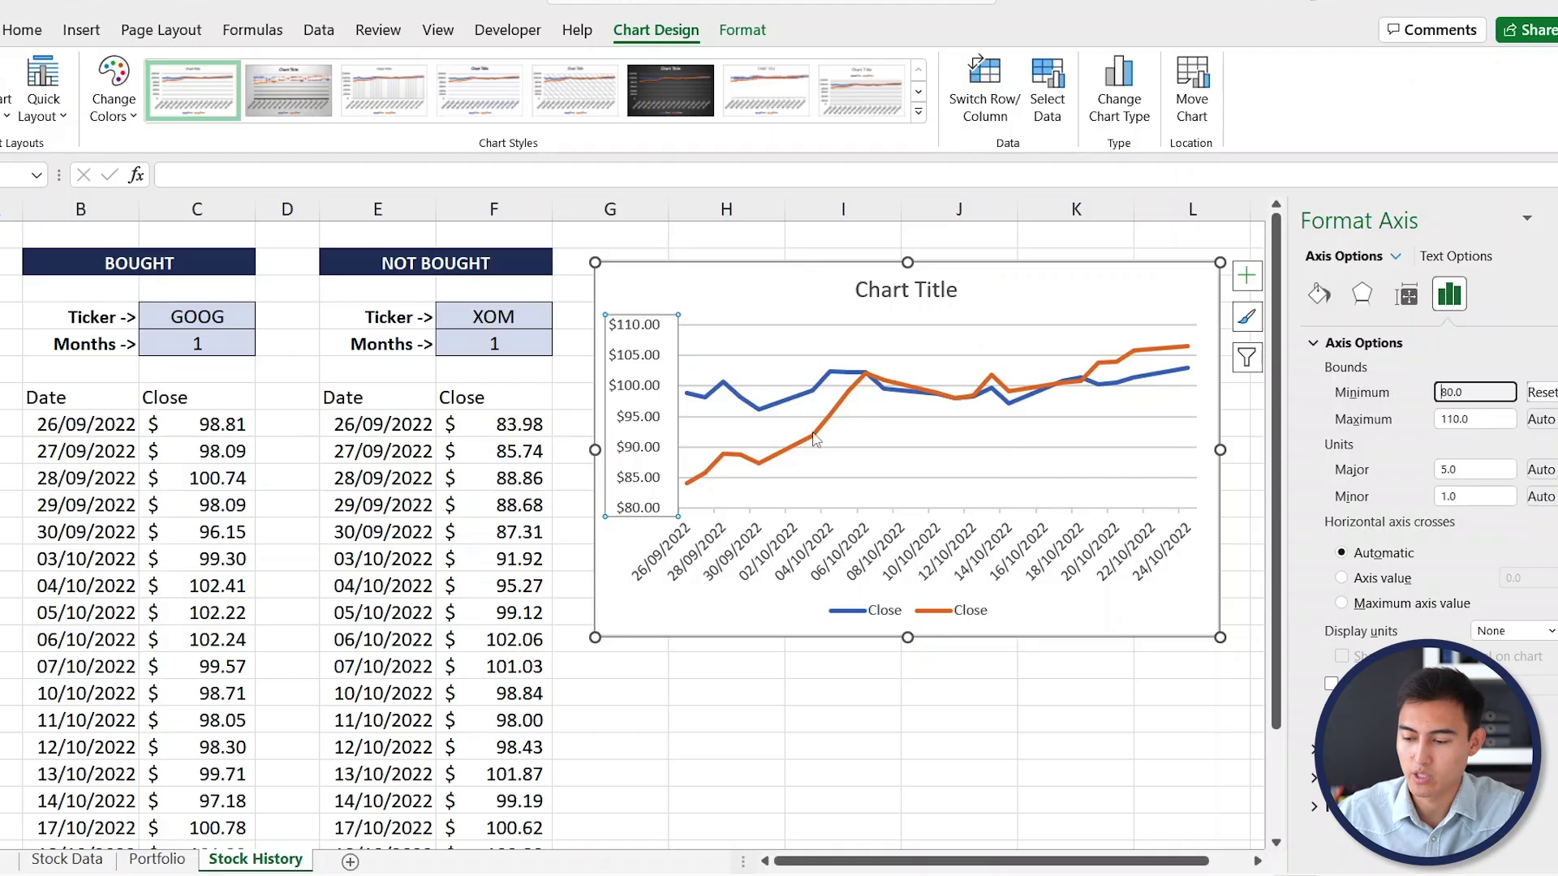
{"action": "left_click", "coordinate": [814, 439]}
Step: In Select Data, name the first Close series from ticker cell C4 (GOOG)
{"action": "right_click", "coordinate": [815, 440]}
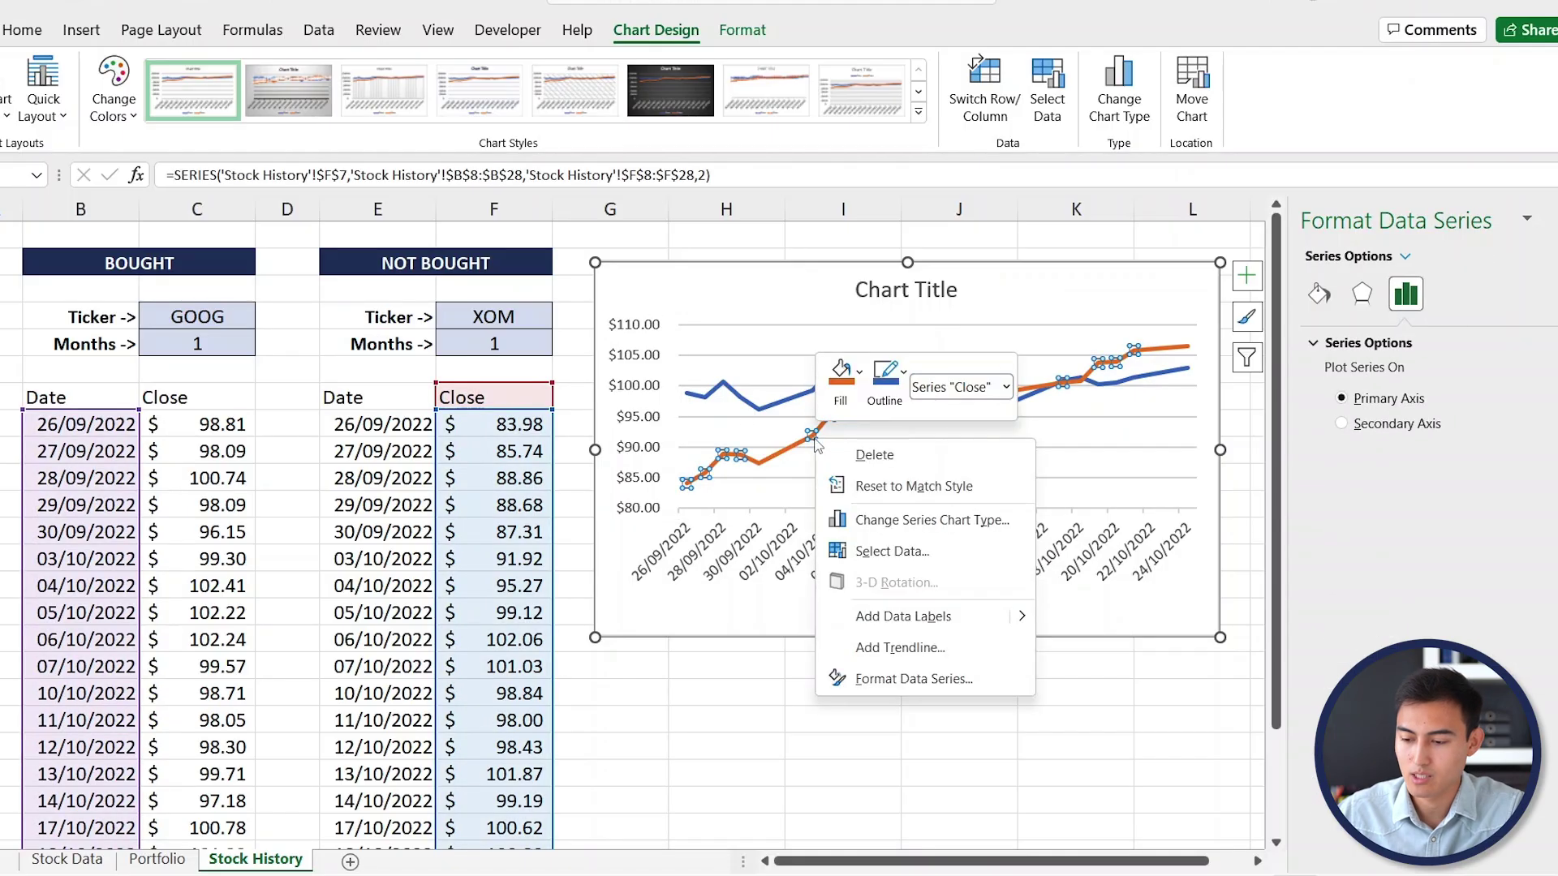
{"action": "left_click", "coordinate": [881, 552]}
{"action": "left_click", "coordinate": [217, 548]}
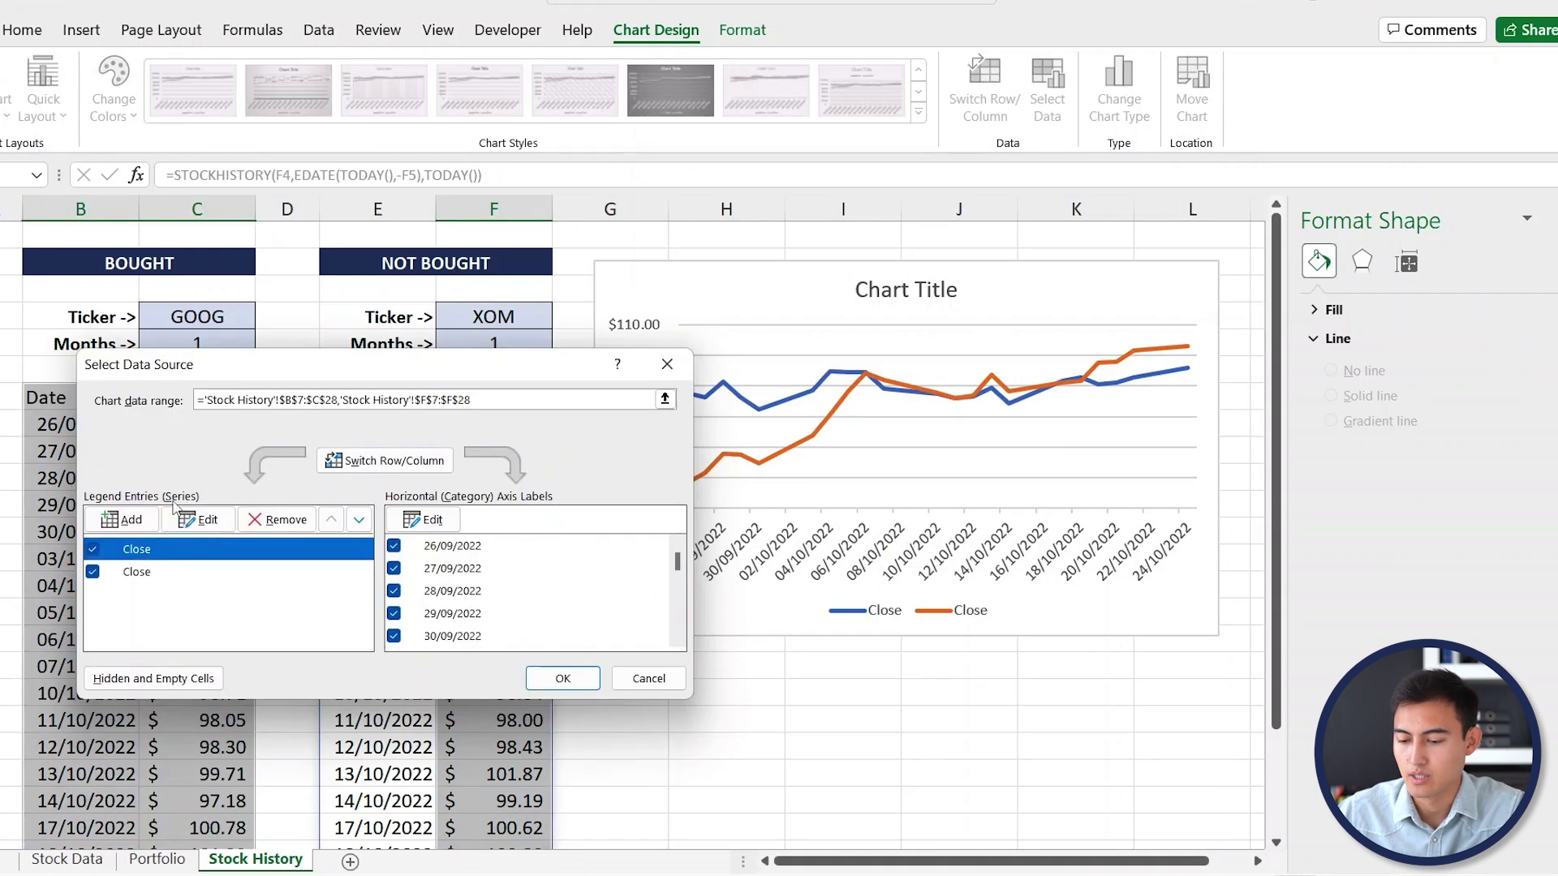
{"action": "left_click", "coordinate": [198, 519]}
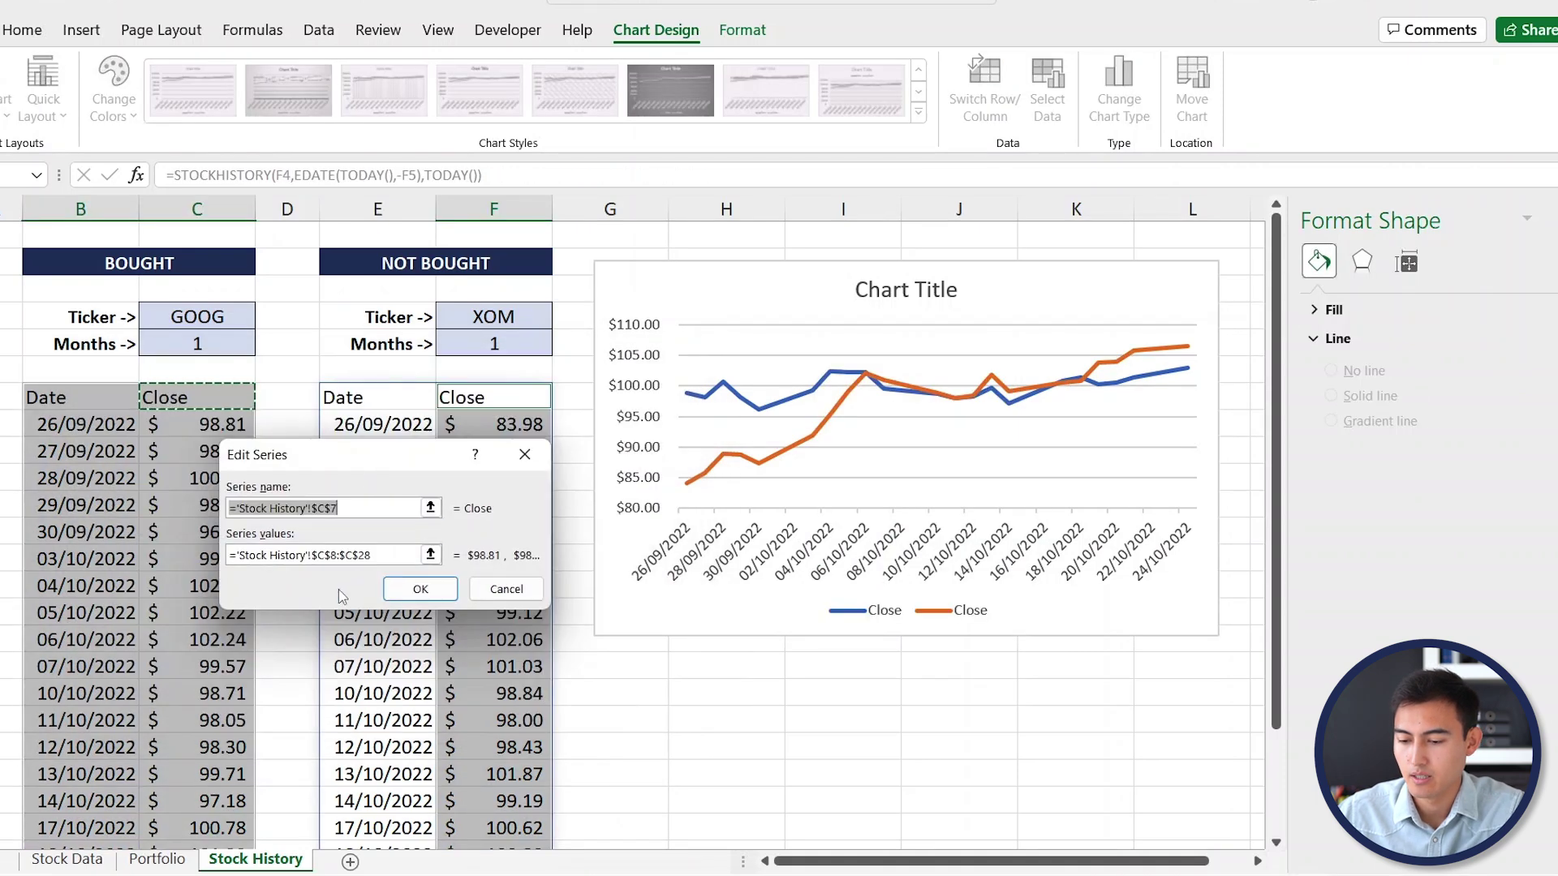
{"action": "left_click", "coordinate": [325, 555]}
{"action": "scroll", "coordinate": [210, 303], "scroll_direction": "down", "scroll_amount": 2}
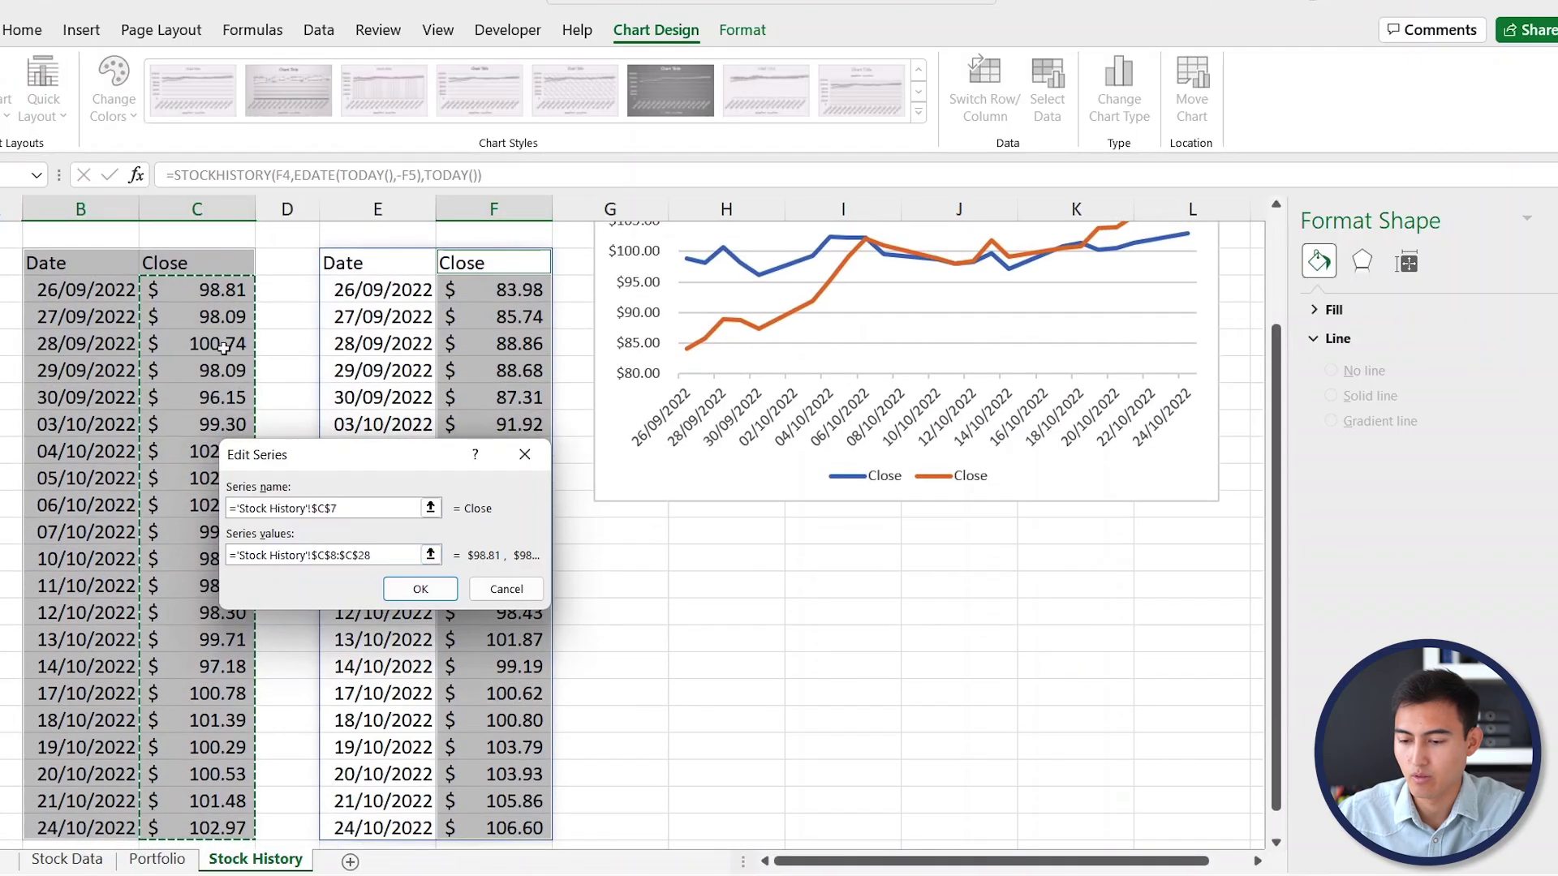
{"action": "scroll", "coordinate": [210, 303], "scroll_direction": "up", "scroll_amount": 2}
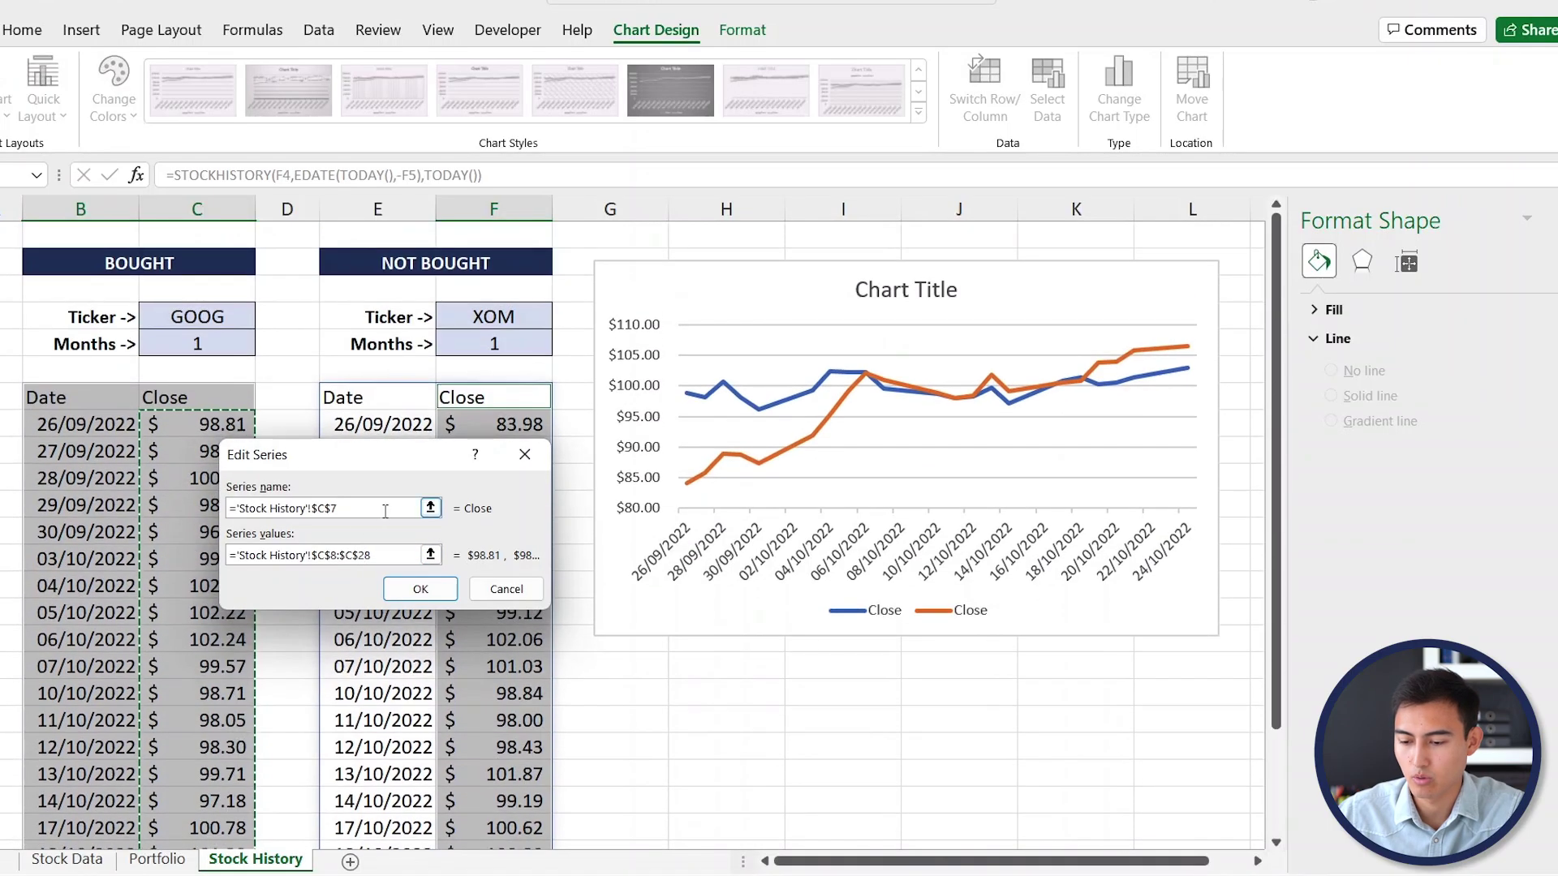
{"action": "left_click", "coordinate": [415, 509]}
{"action": "left_click", "coordinate": [431, 507]}
{"action": "left_click", "coordinate": [198, 318]}
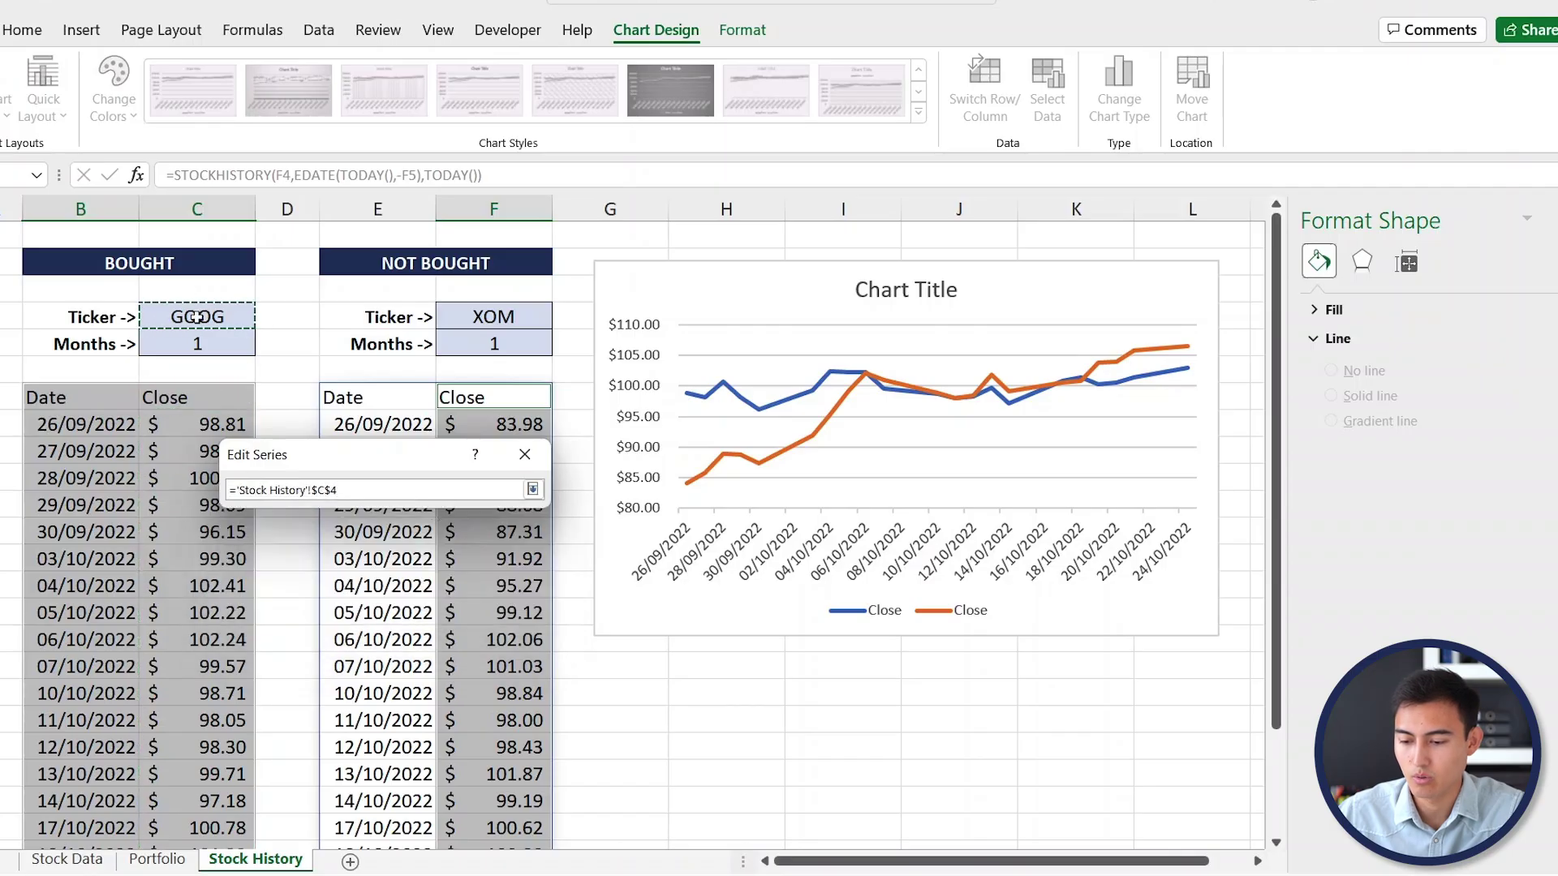
{"action": "key", "text": "Return"}
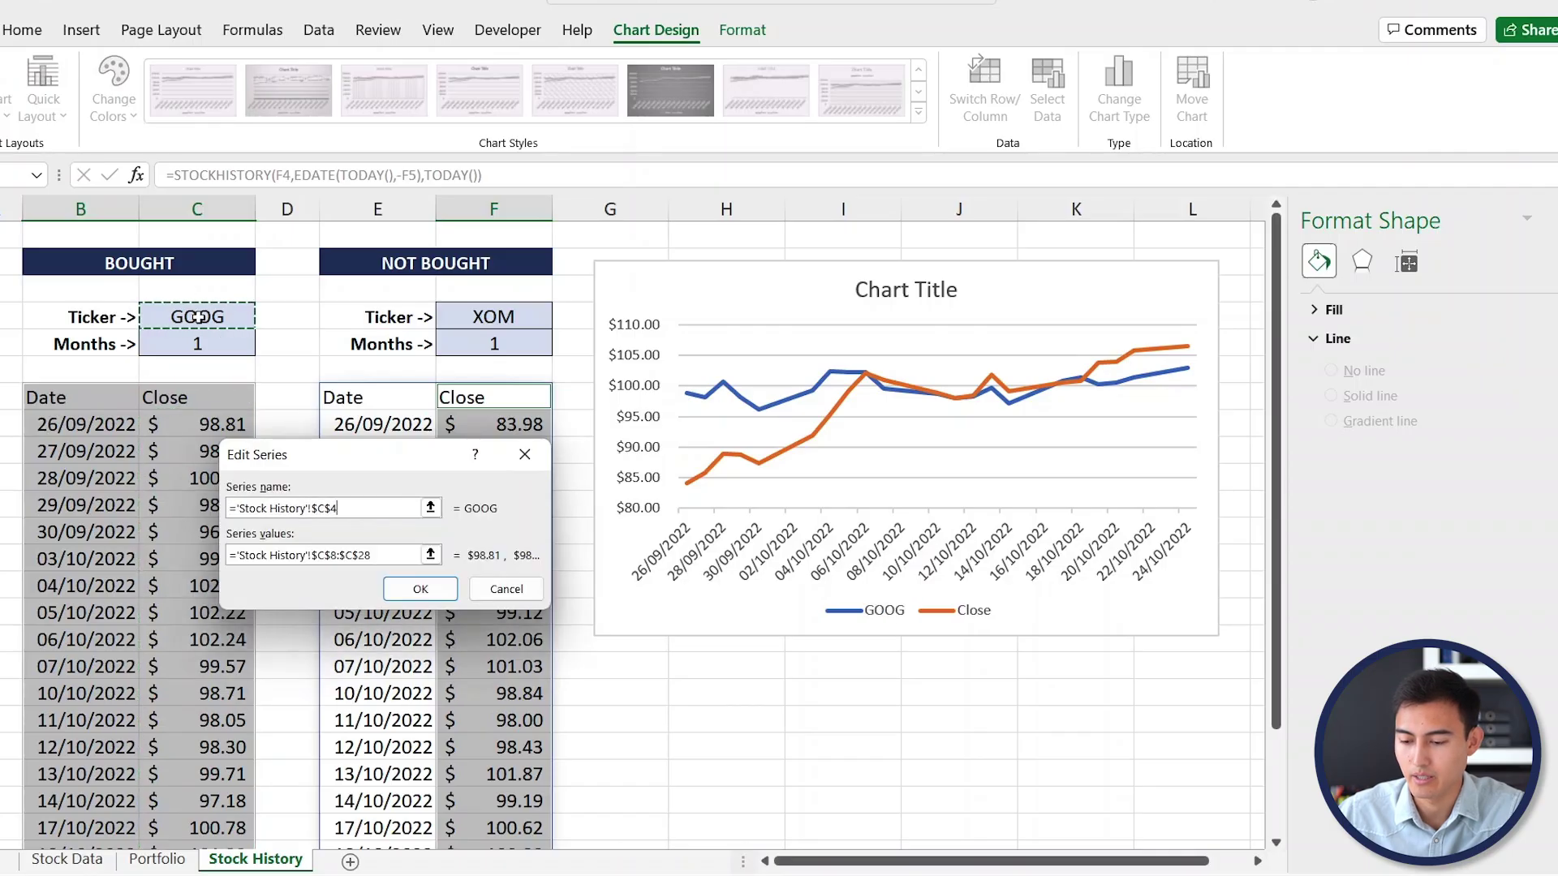
{"action": "left_click", "coordinate": [421, 590]}
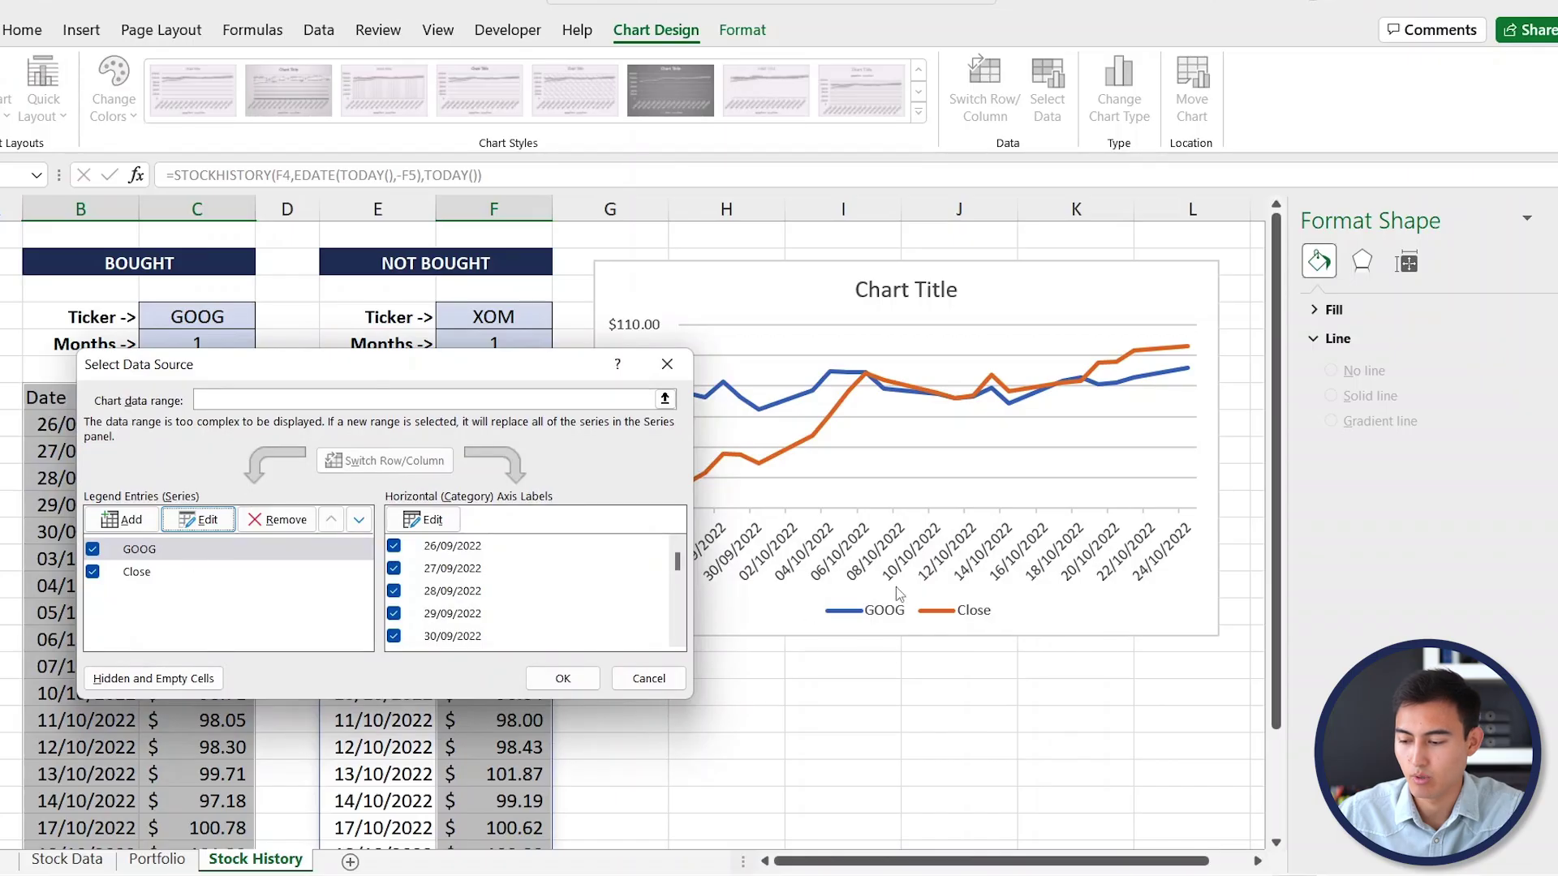
Step: Name the second Close series from ticker cell F4 (XOM) and apply the changes
{"action": "left_click", "coordinate": [261, 572]}
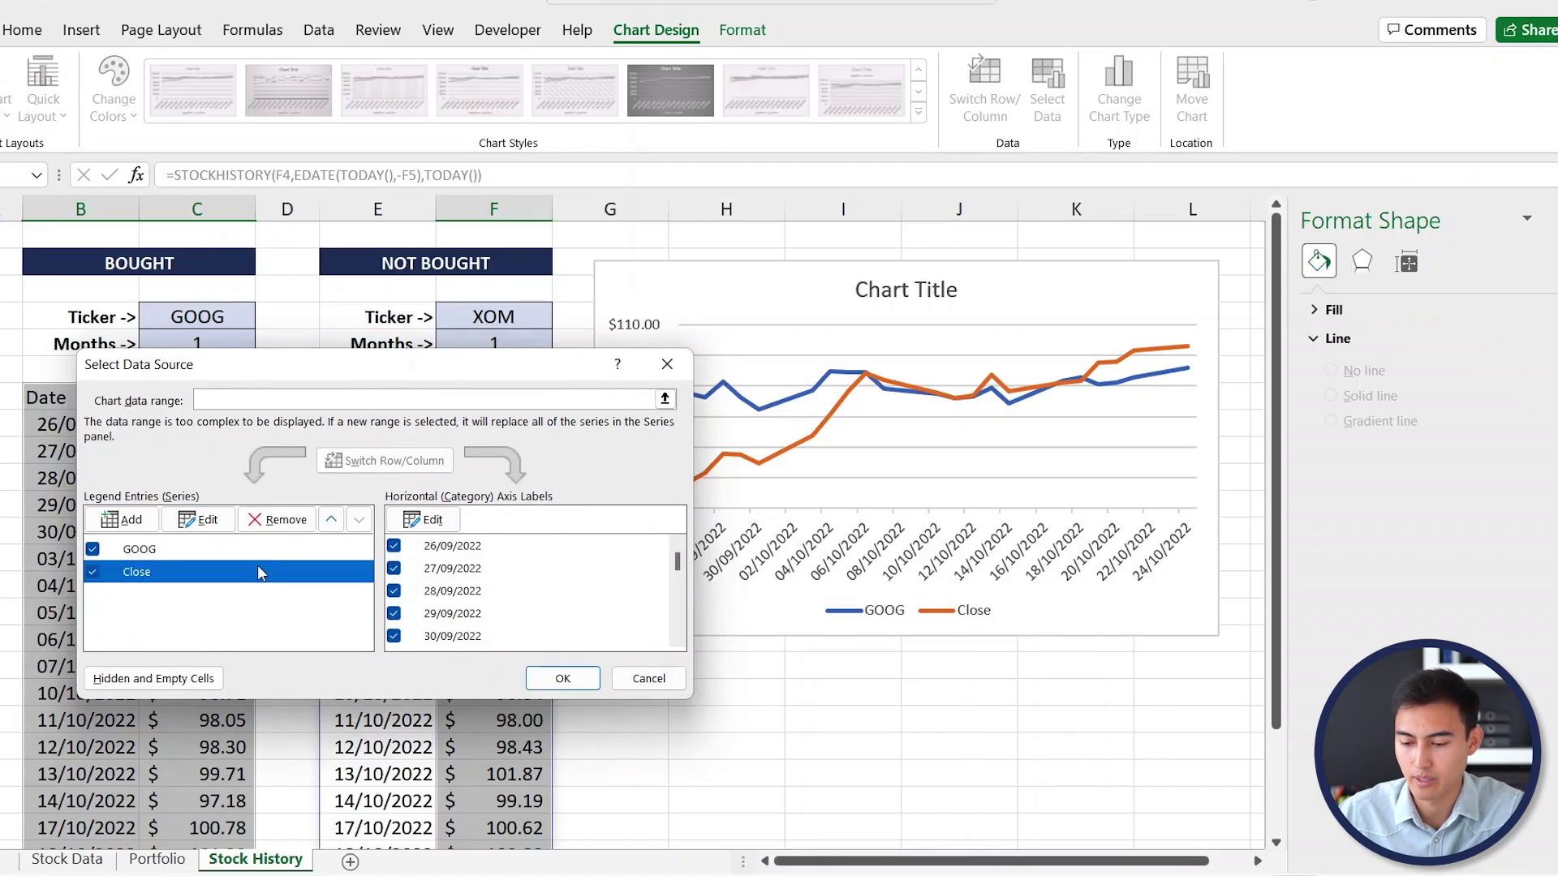
{"action": "left_click", "coordinate": [203, 518]}
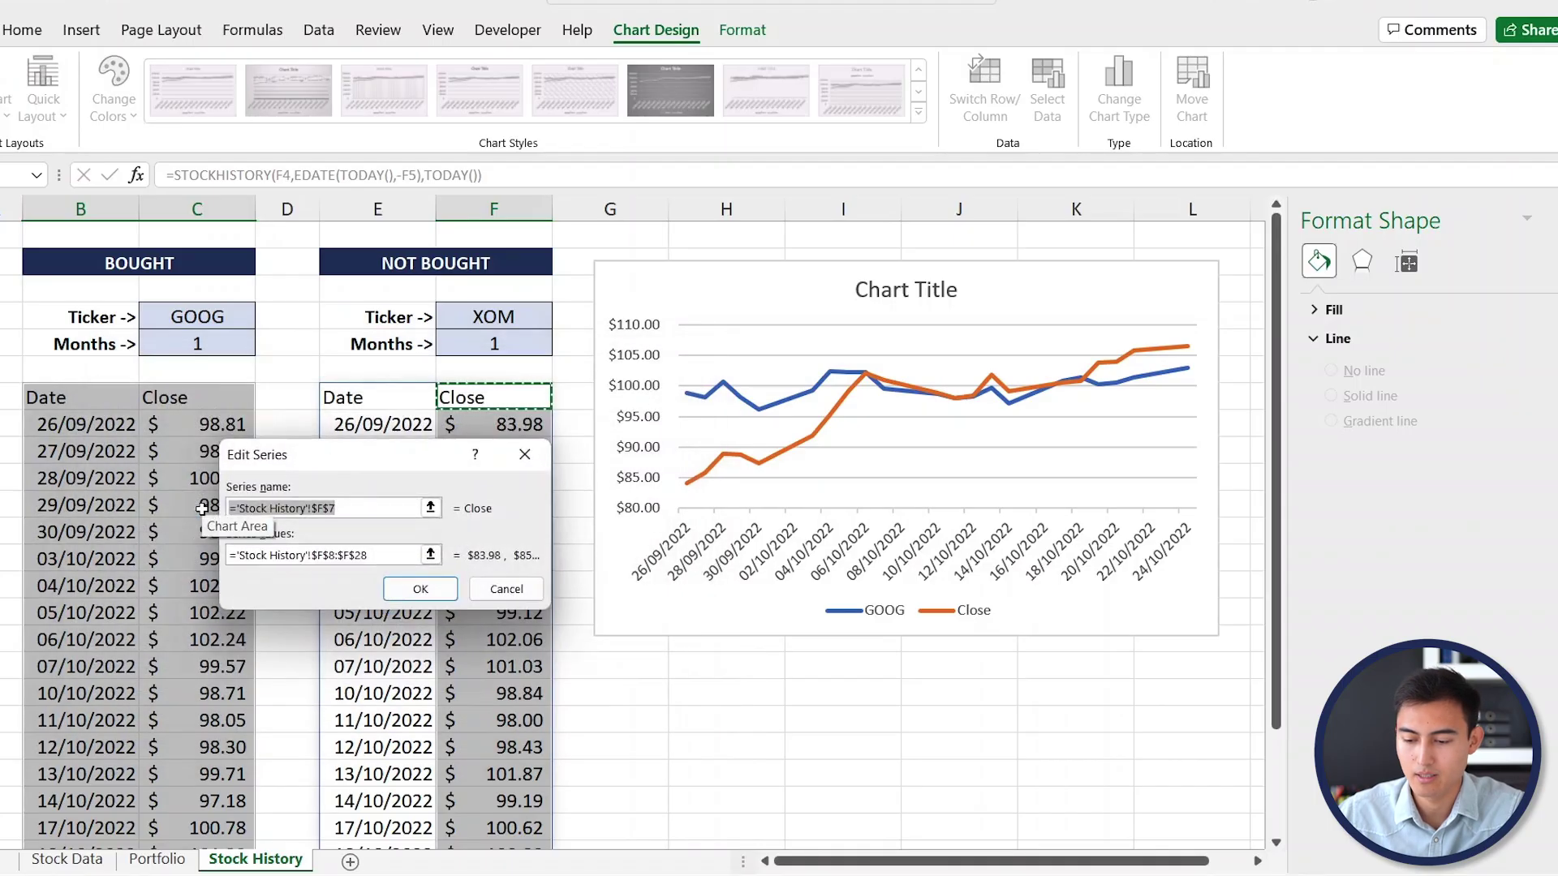
{"action": "left_click", "coordinate": [431, 508]}
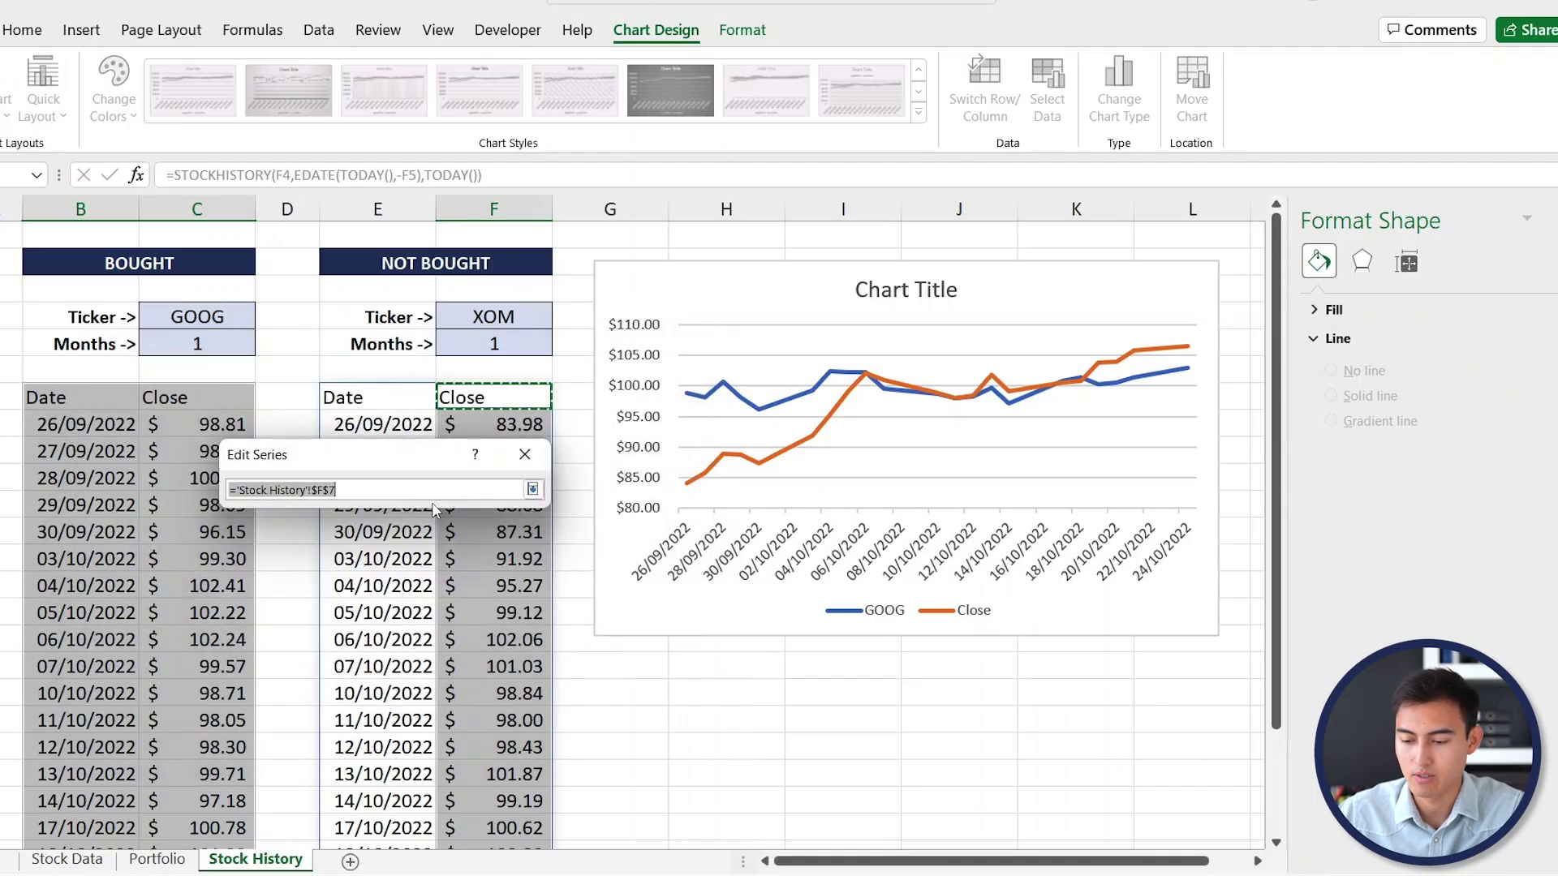
{"action": "left_click", "coordinate": [505, 317]}
{"action": "left_click", "coordinate": [532, 489]}
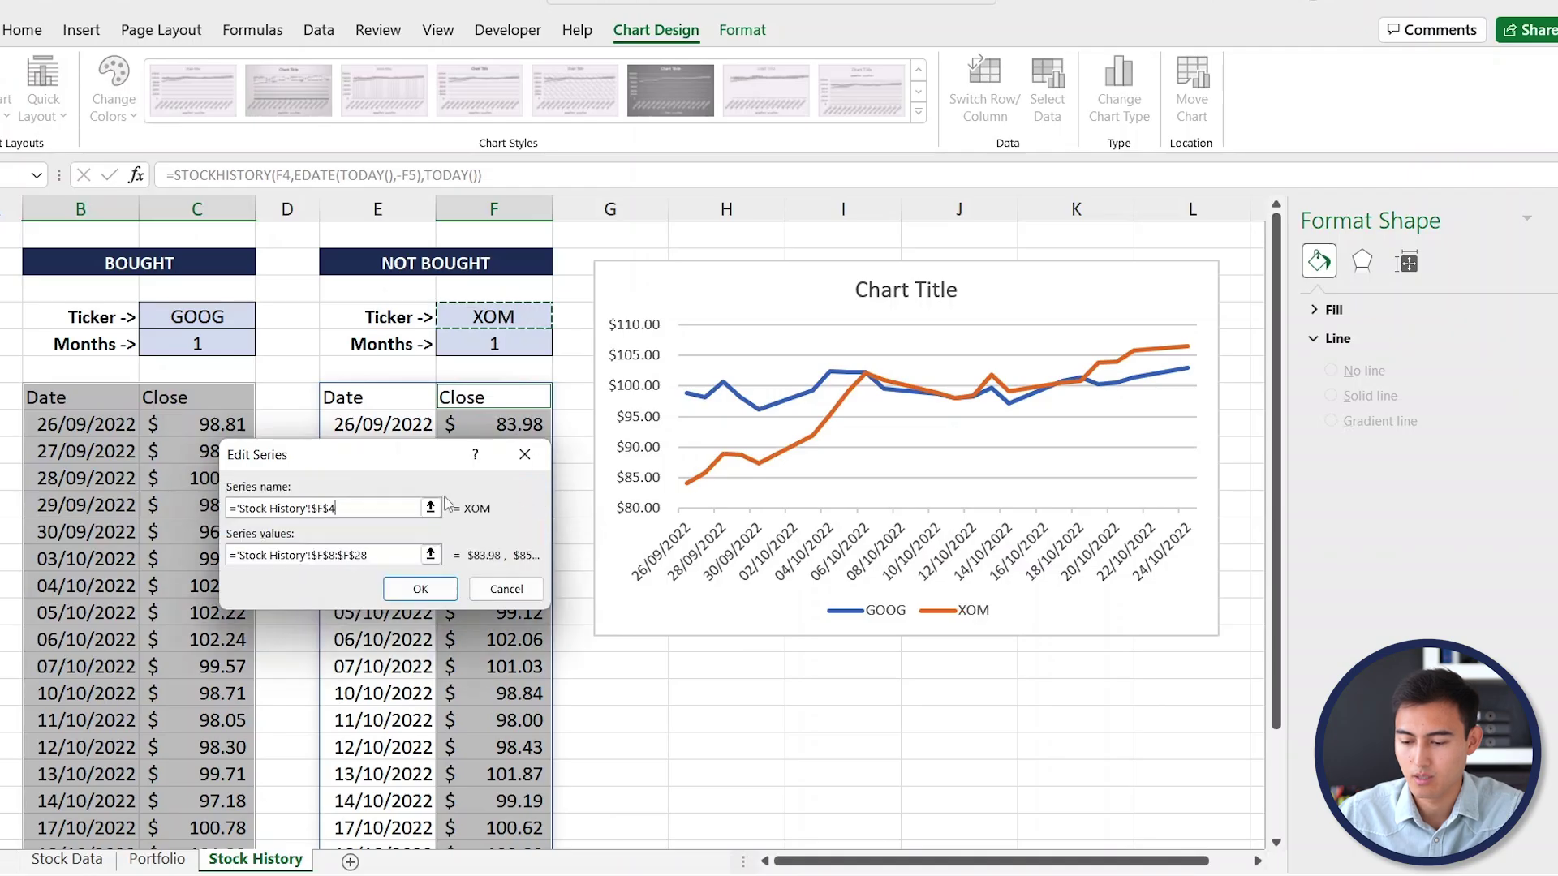
{"action": "left_click", "coordinate": [424, 589]}
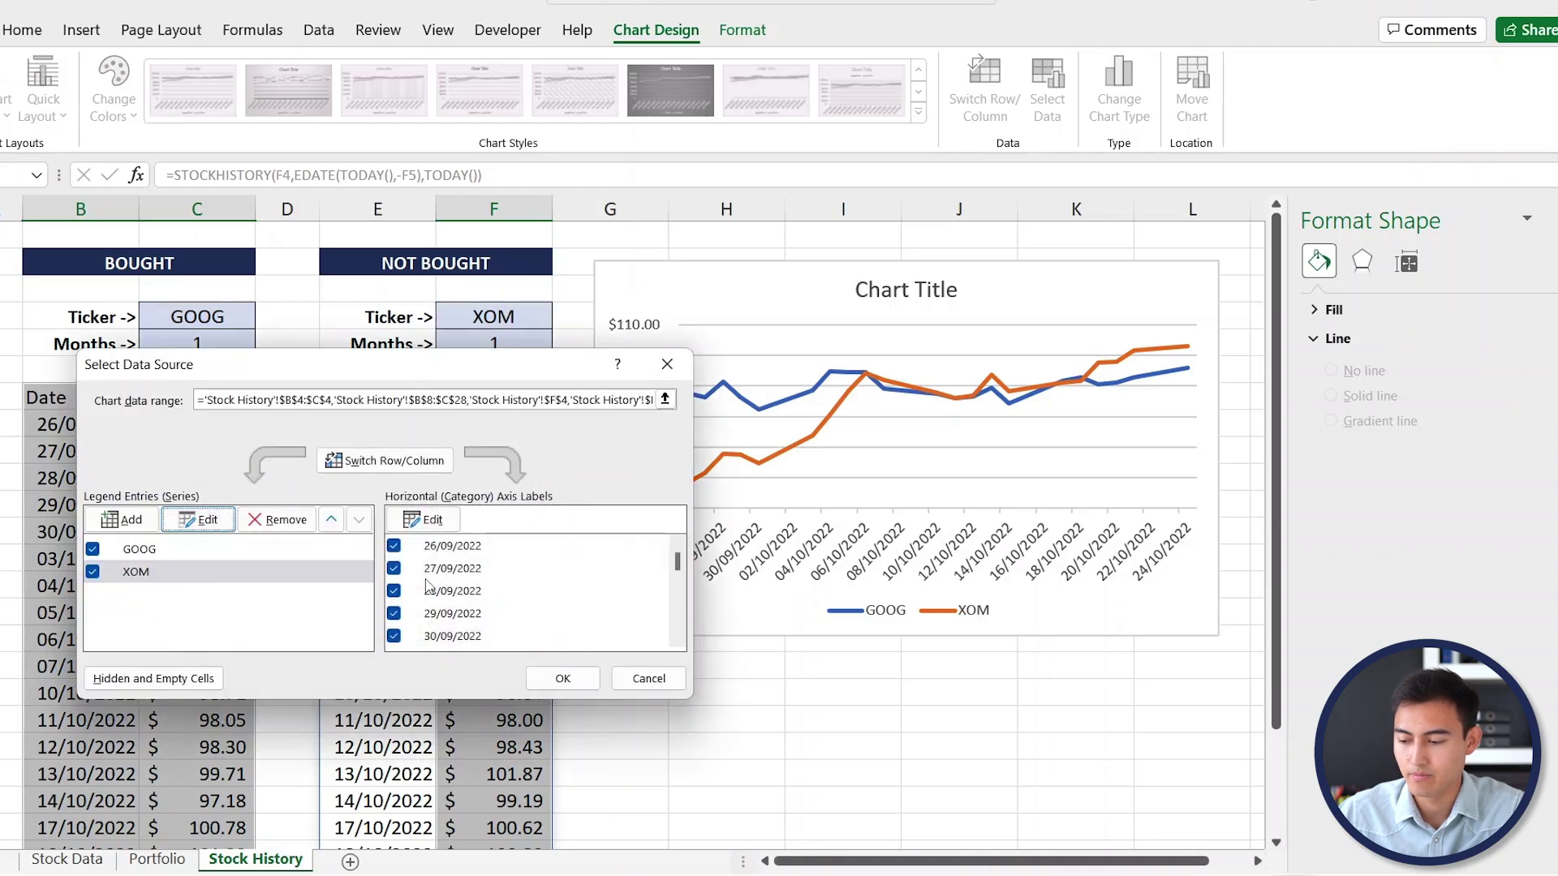
{"action": "left_click", "coordinate": [561, 677]}
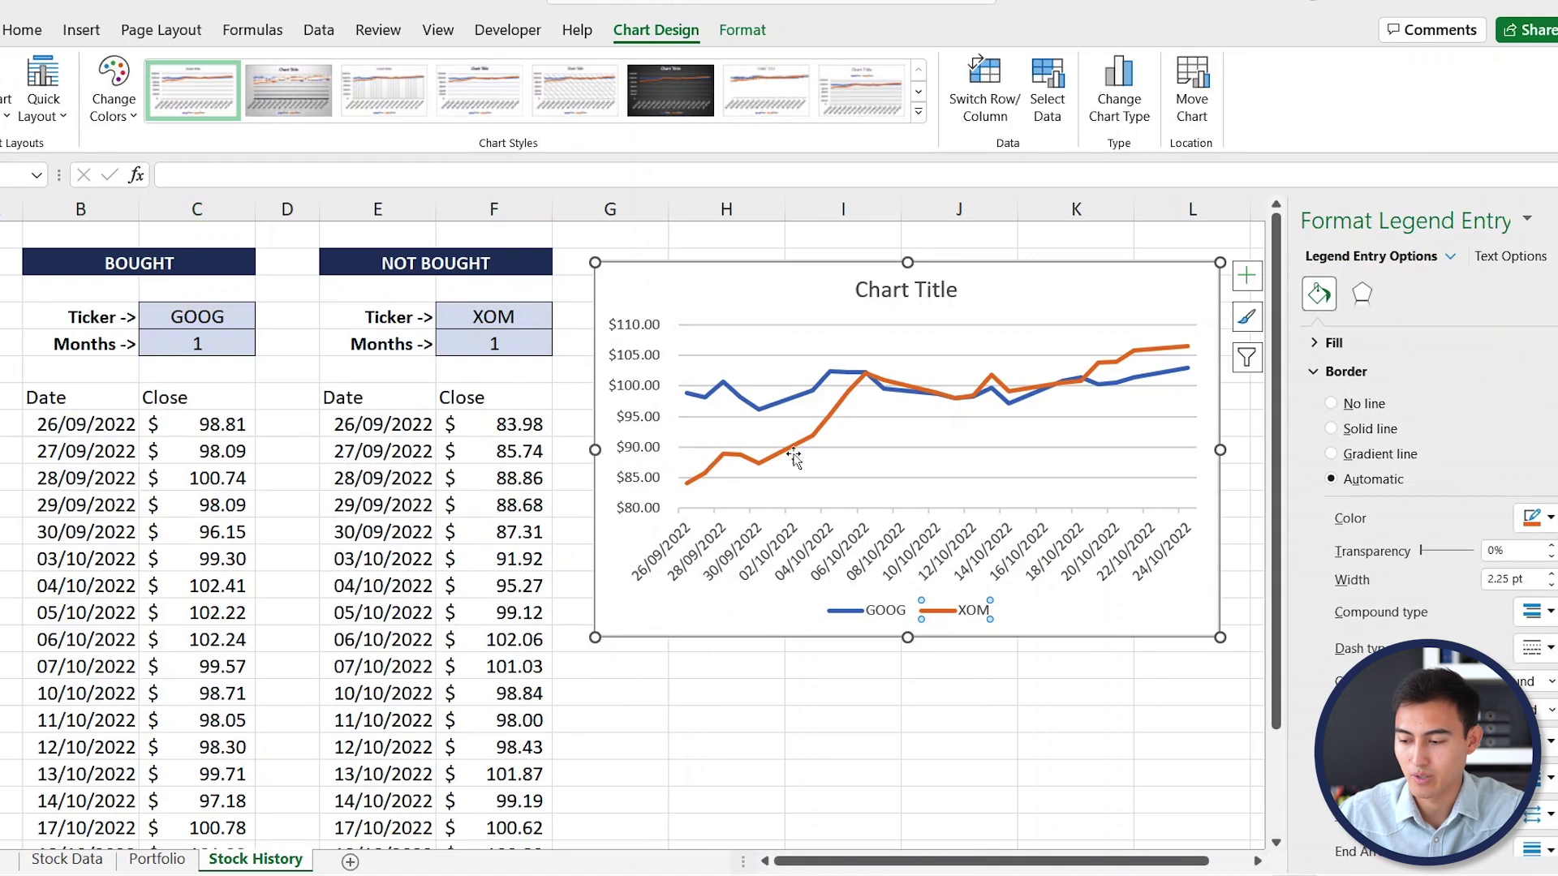
{"action": "left_click", "coordinate": [811, 431]}
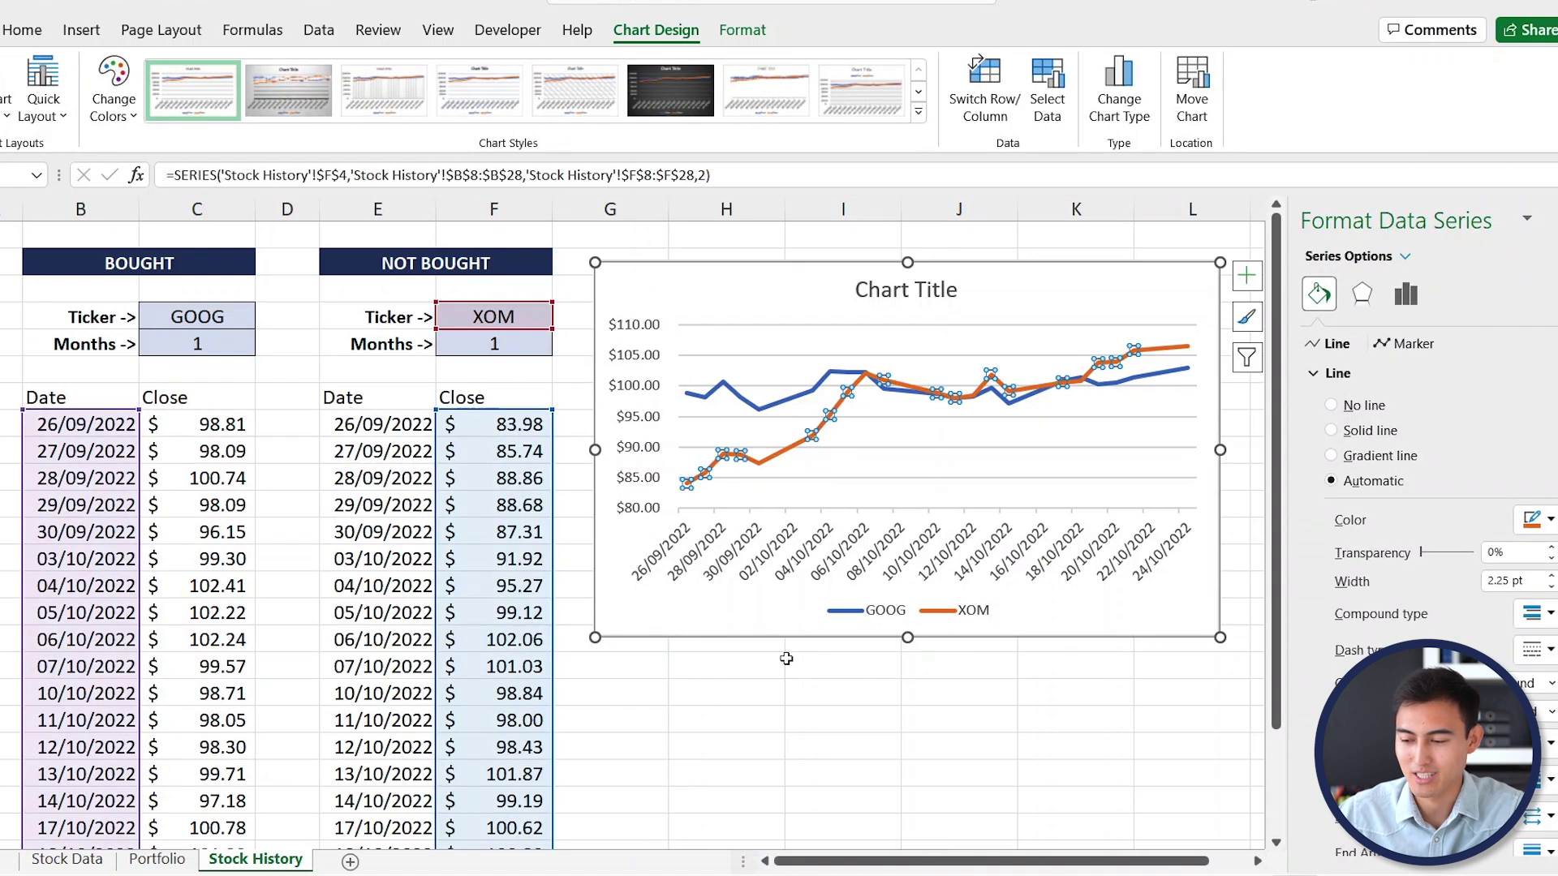
{"action": "left_click", "coordinate": [795, 686]}
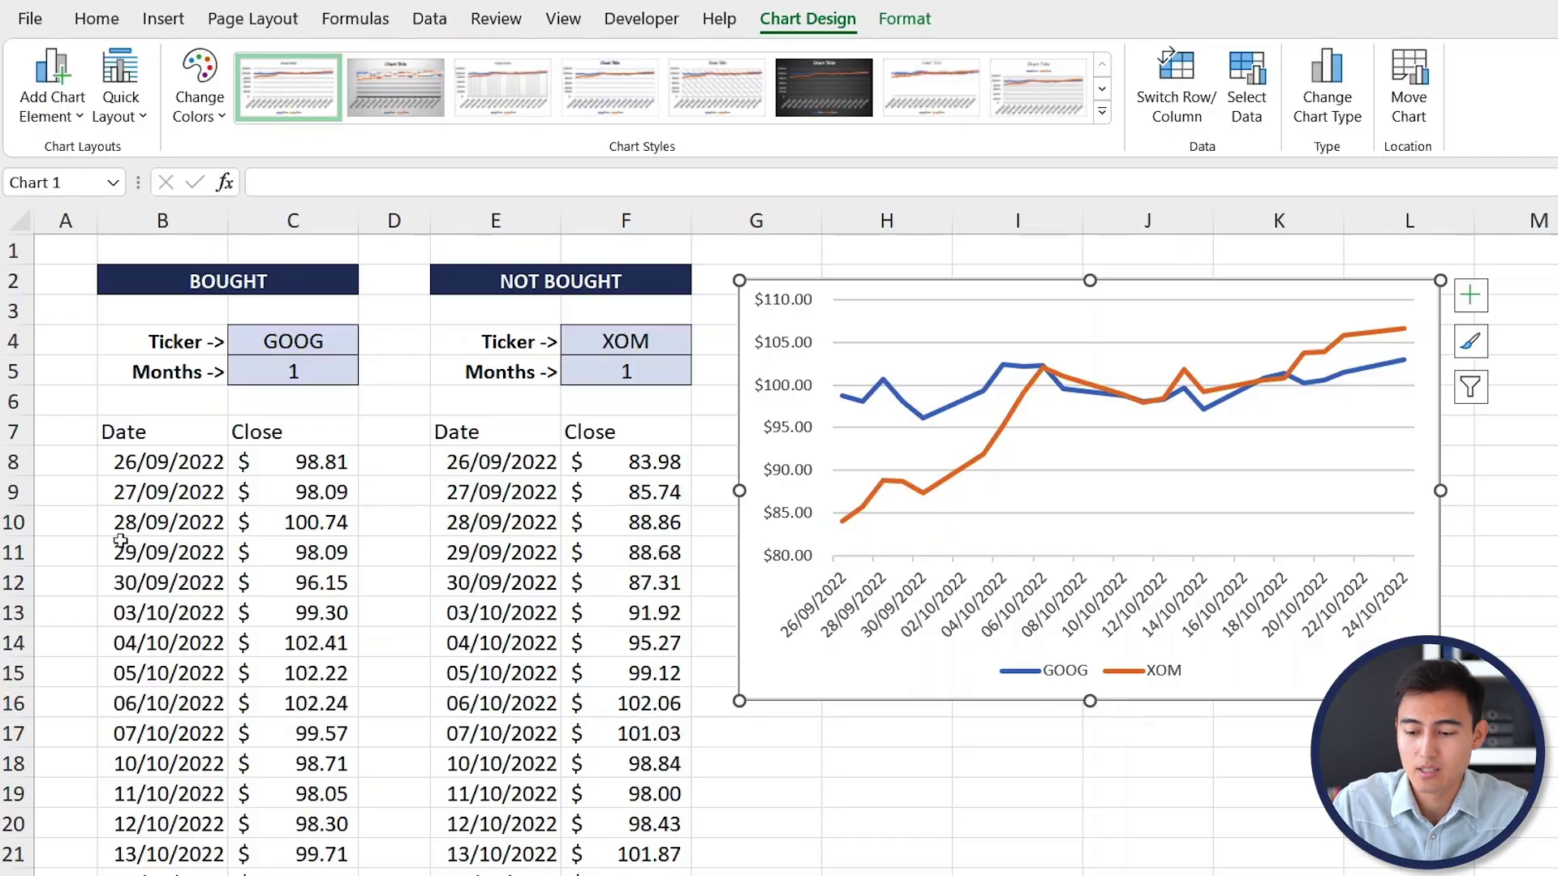
Step: Set Months C5 and F5 to 2 and change the bought ticker in C4 to AAPL
{"action": "left_click", "coordinate": [323, 370]}
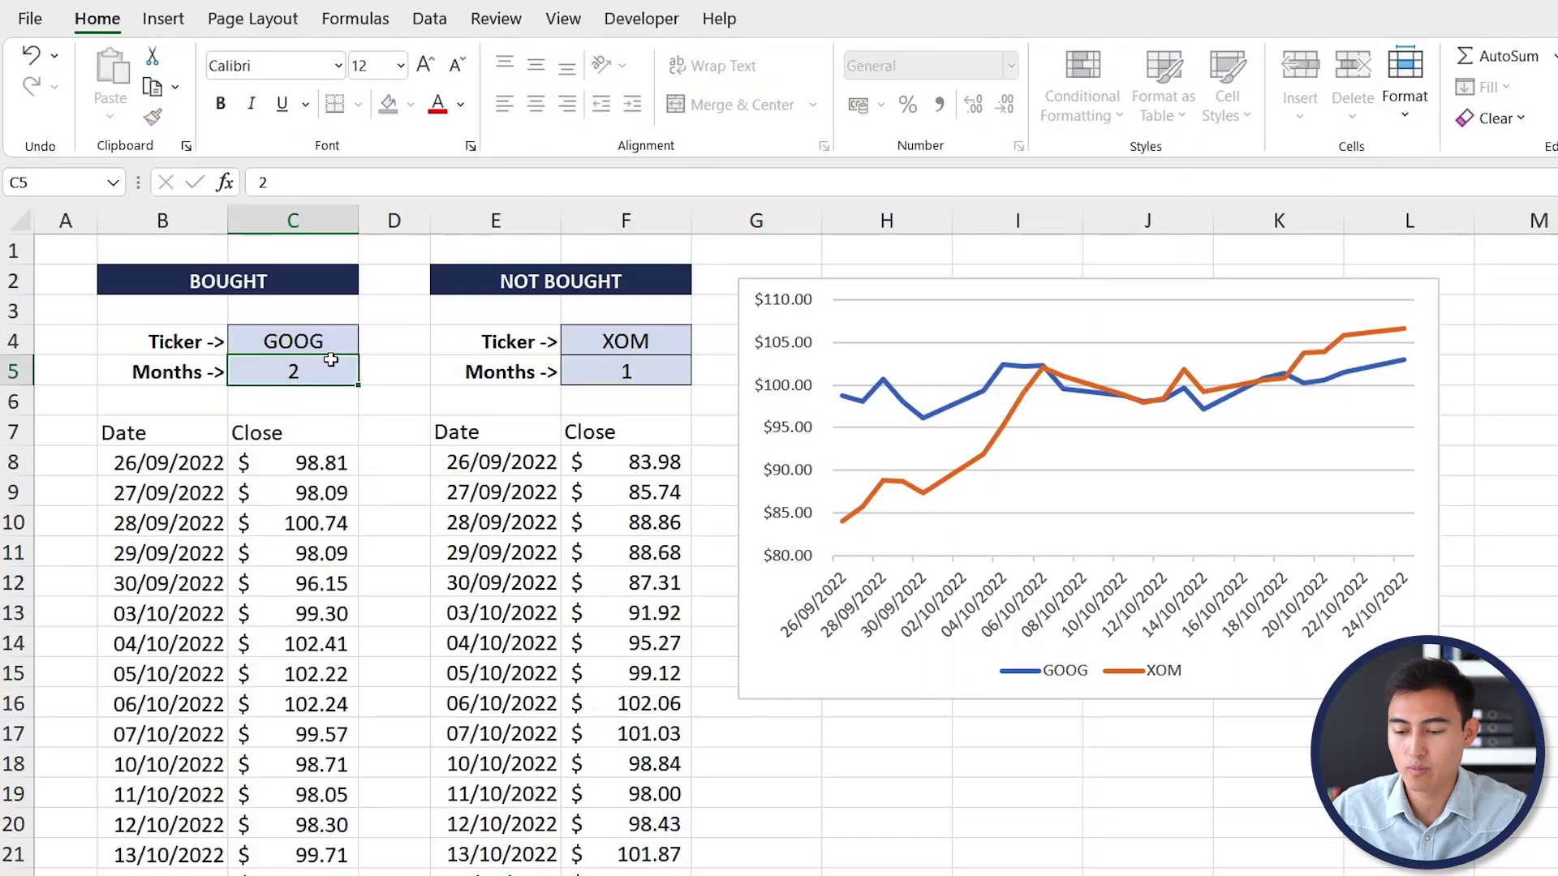
{"action": "type", "text": "2"}
{"action": "key", "text": "Tab"}
{"action": "key", "text": "Right"}
{"action": "key", "text": "Right"}
{"action": "type", "text": "2"}
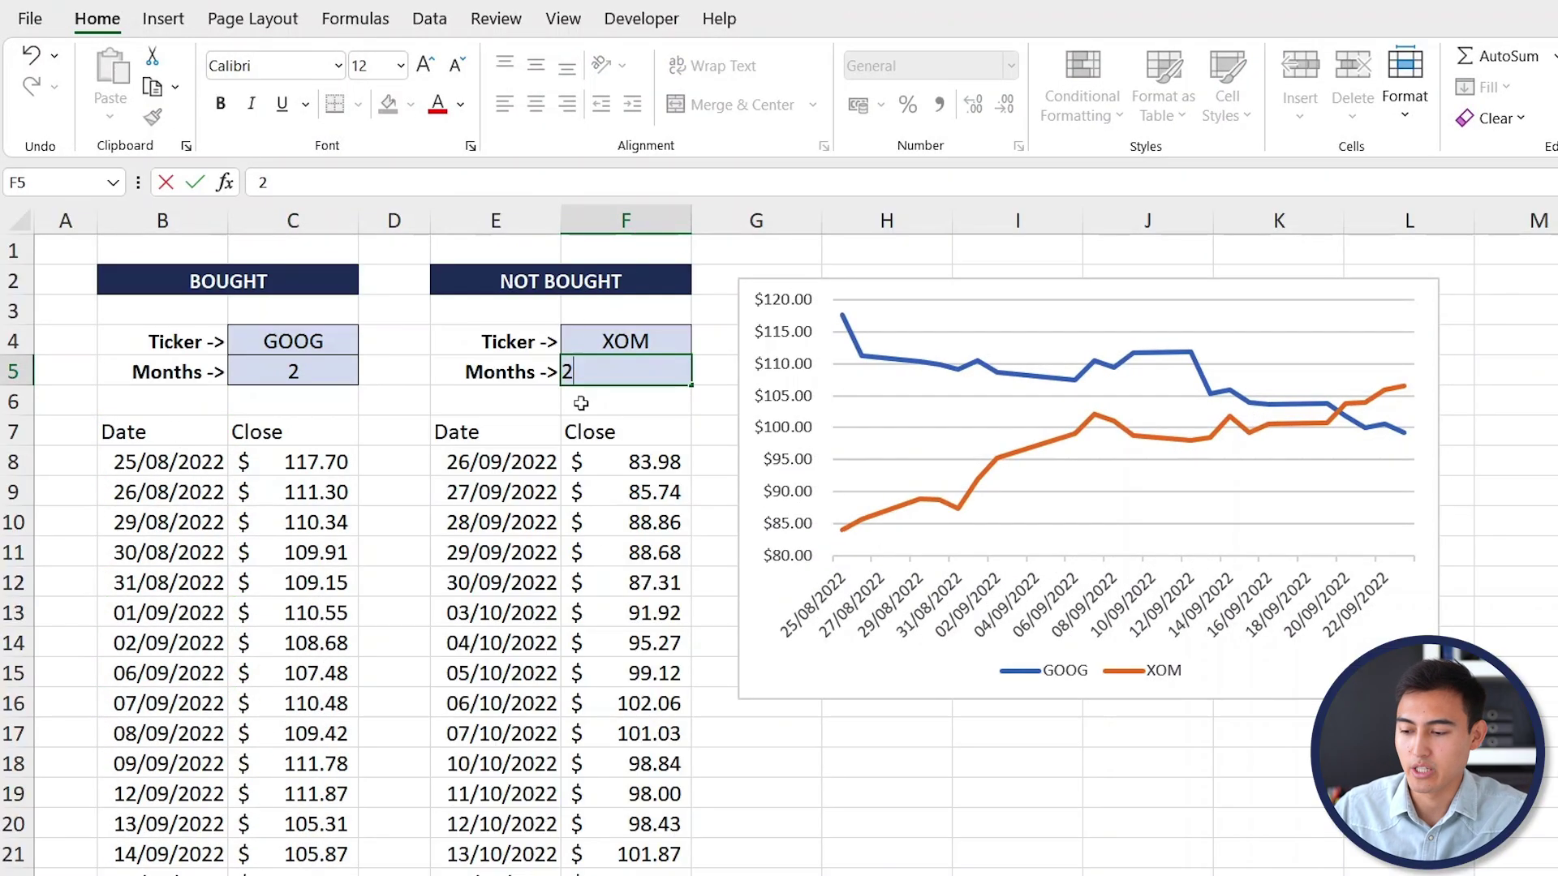
{"action": "key", "text": "Left"}
{"action": "key", "text": "Left"}
{"action": "key", "text": "Left"}
{"action": "key", "text": "Up"}
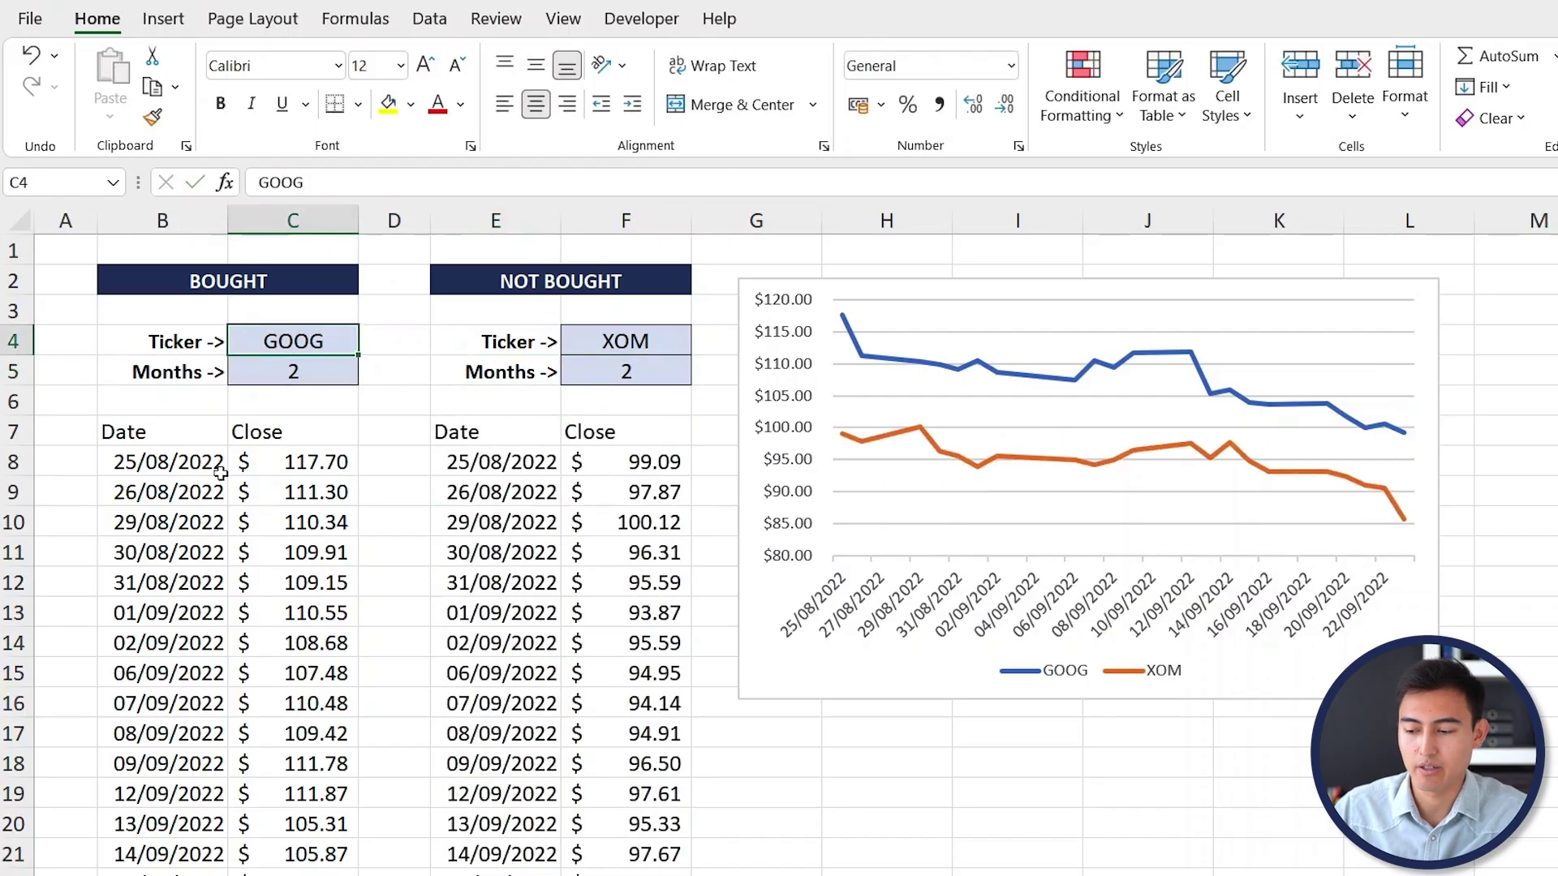
{"action": "type", "text": "AAPL"}
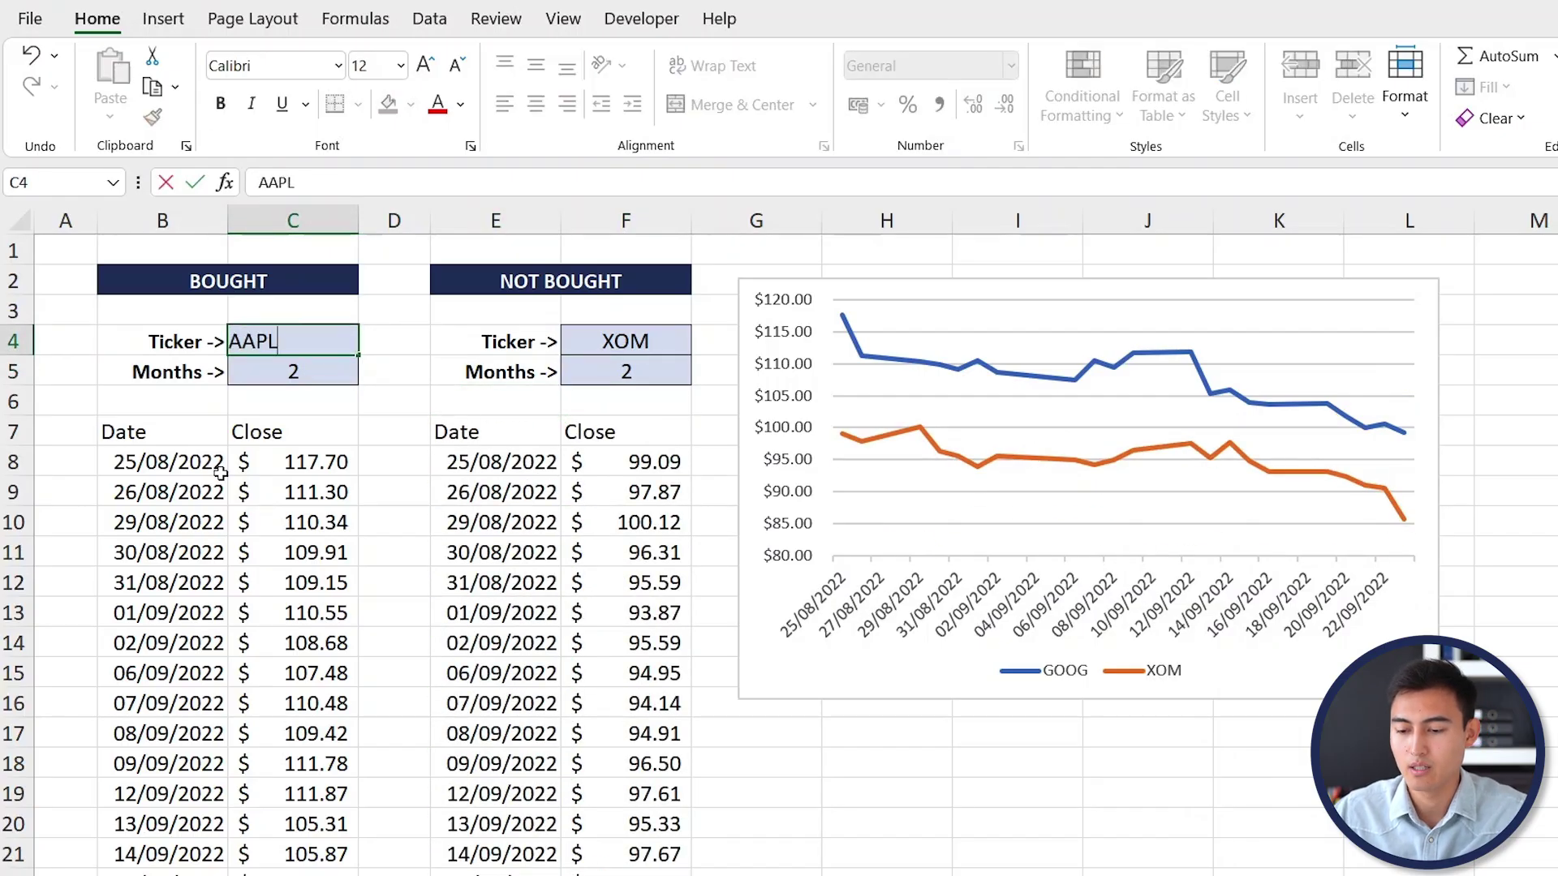
{"action": "key", "text": "Return"}
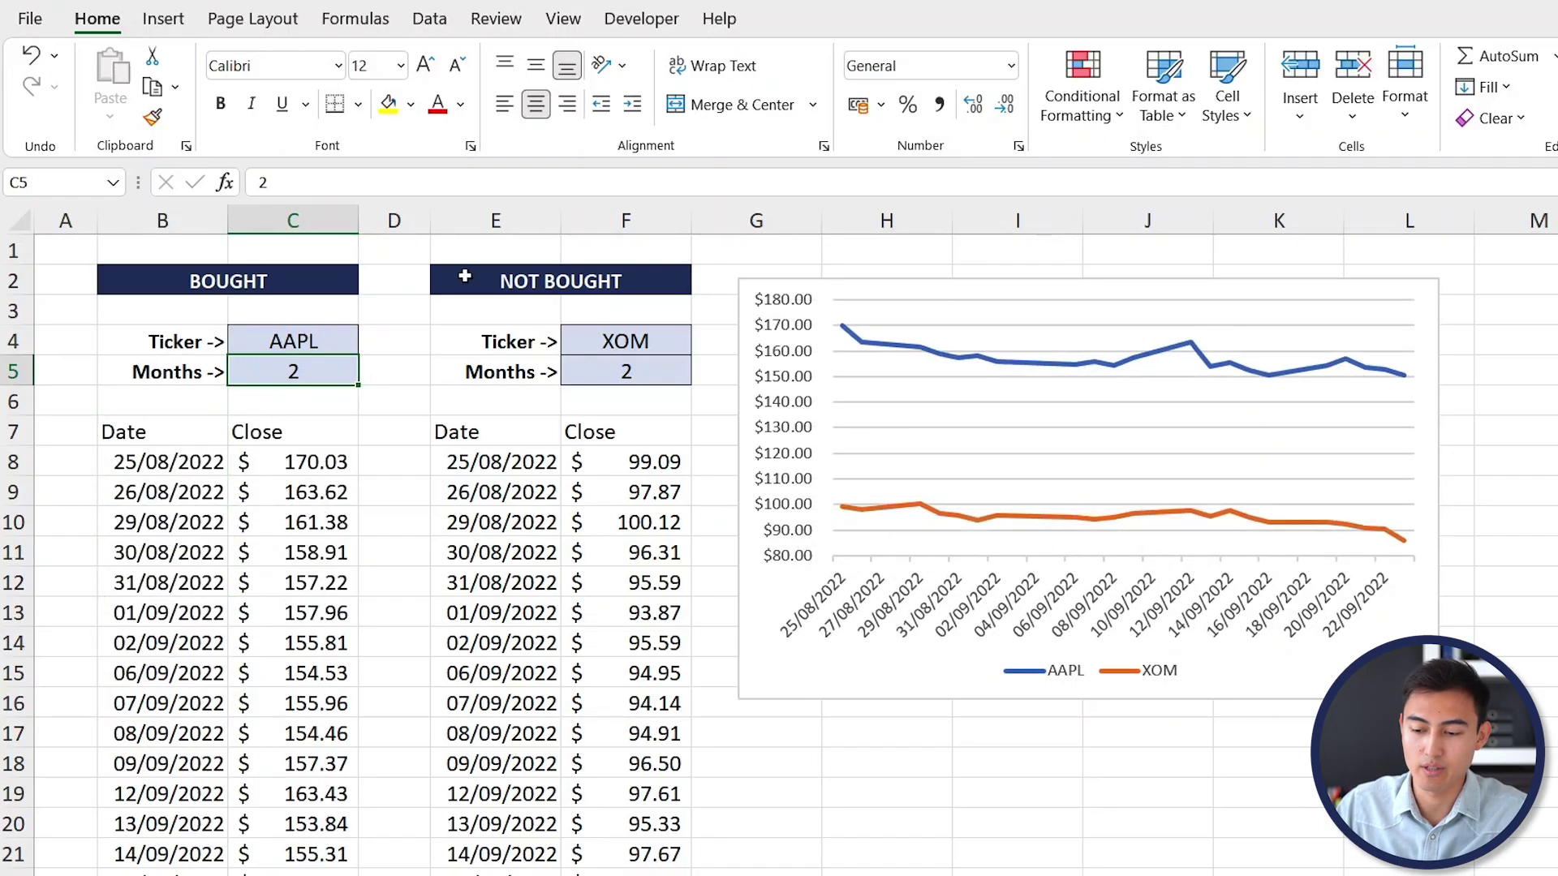
{"action": "left_click", "coordinate": [311, 515]}
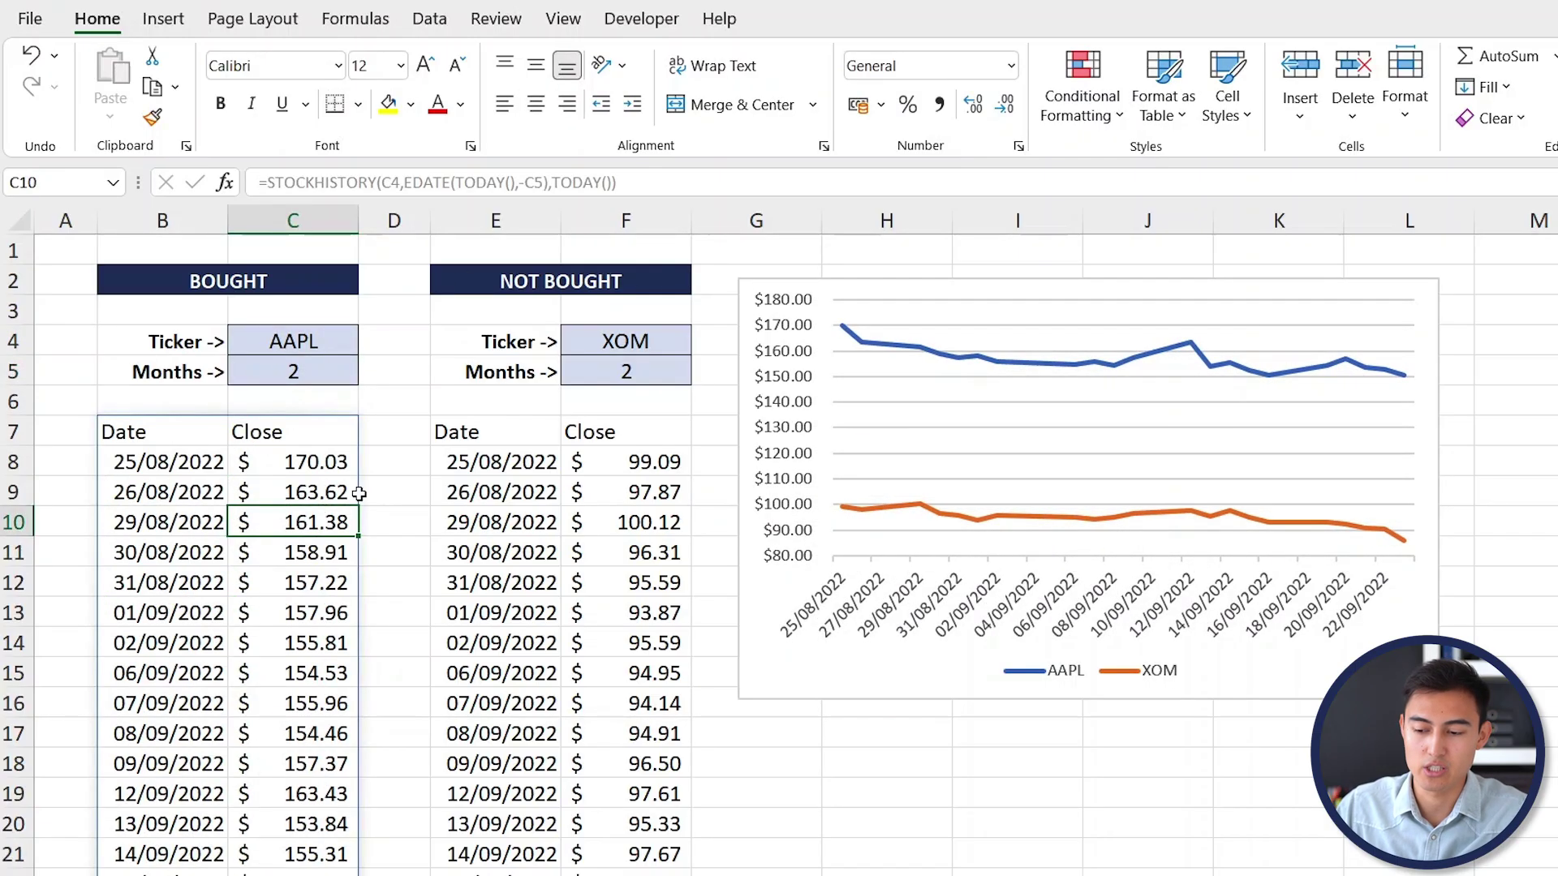